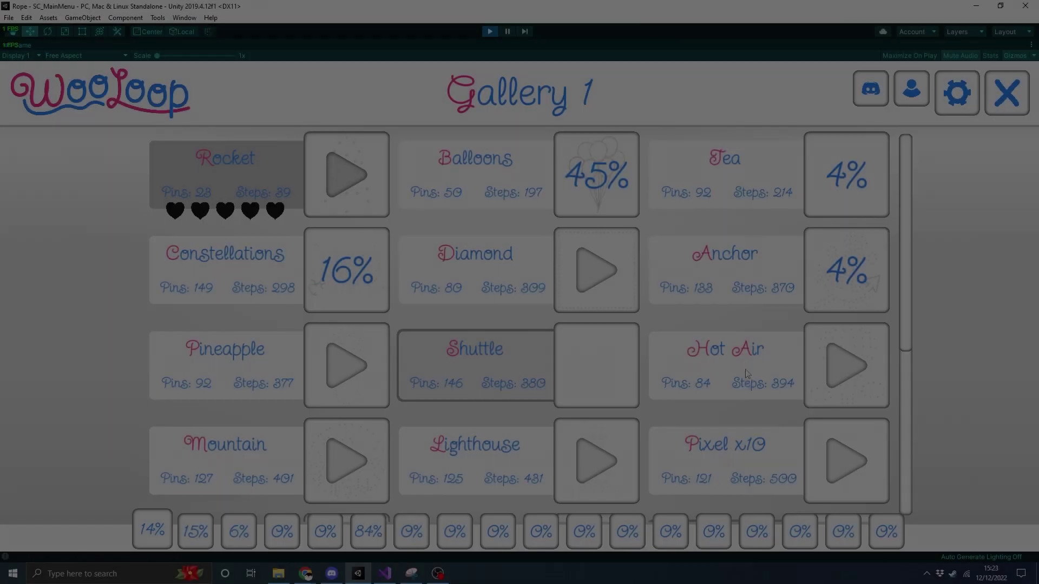
- Look through the Gallery 1 levels and open the Diamond level
scroll(733, 252, down, 5)
scroll(728, 206, down, 1)
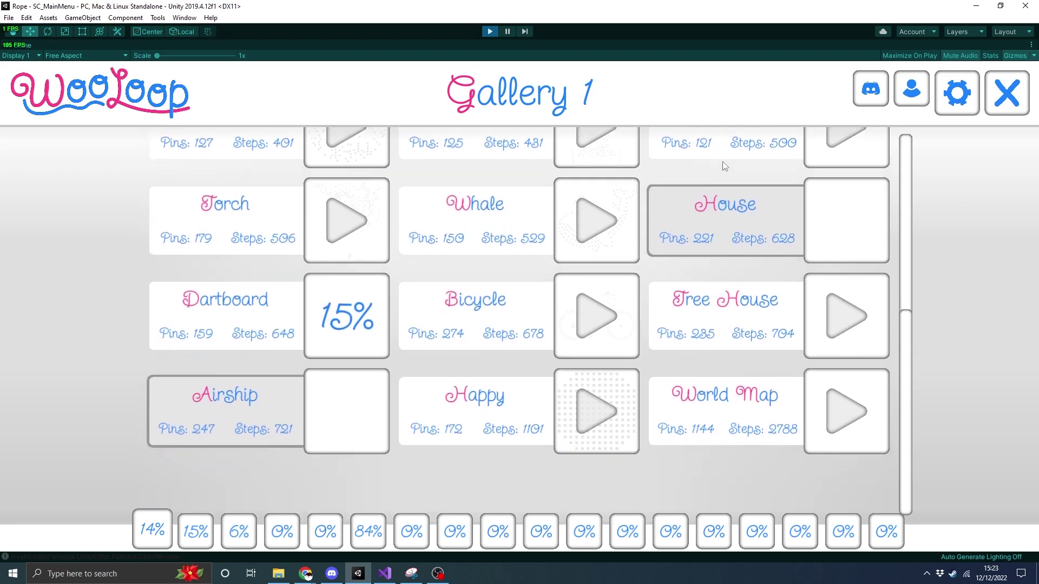
scroll(723, 443, up, 5)
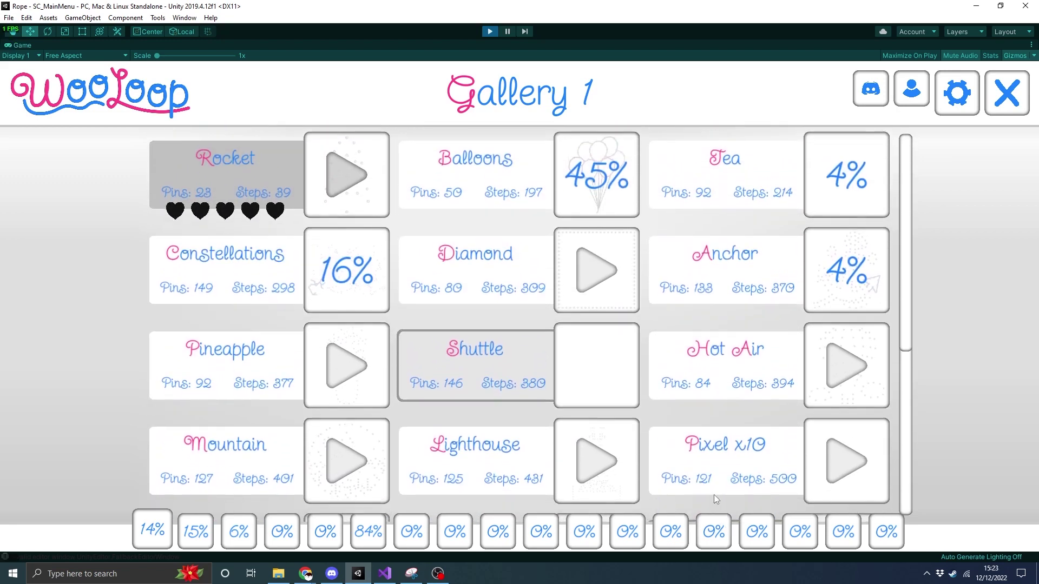
scroll(717, 449, down, 3)
scroll(722, 356, down, 1)
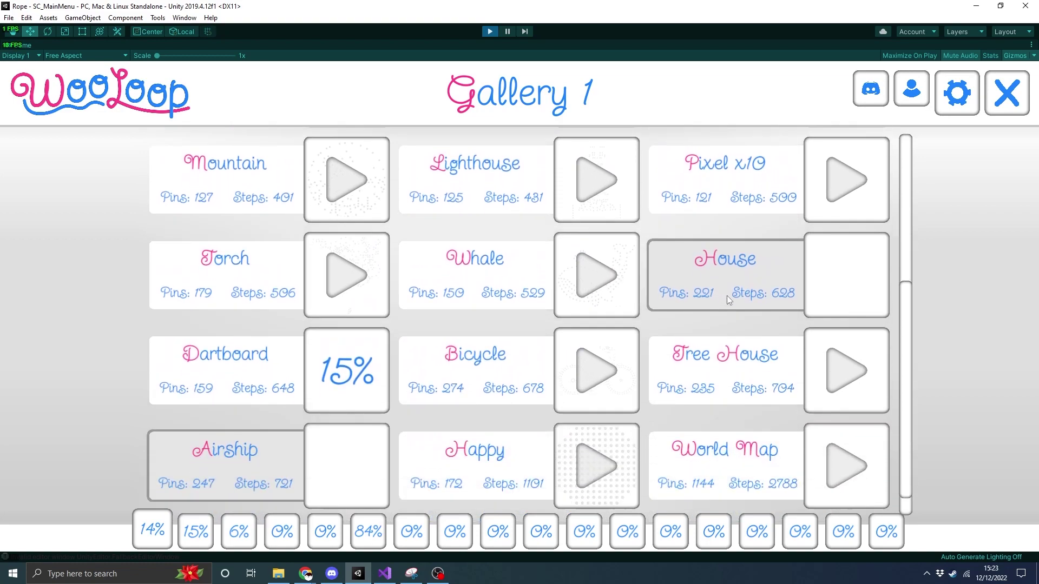
scroll(725, 295, up, 4)
click(566, 279)
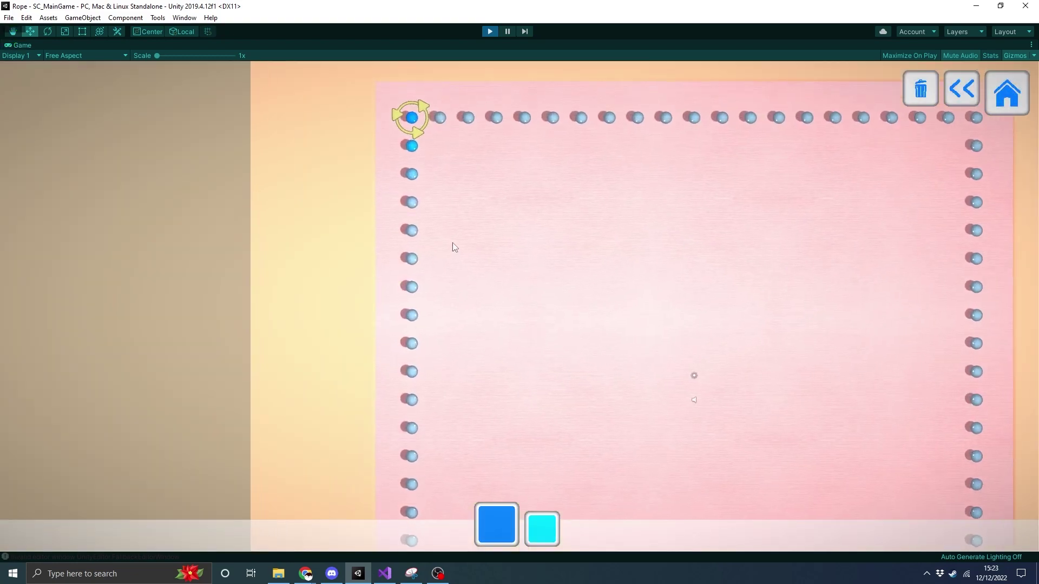
- Wind the blue rope back and forth around the first pins of the Diamond board, and return to the level gallery
drag(420, 198, 517, 322)
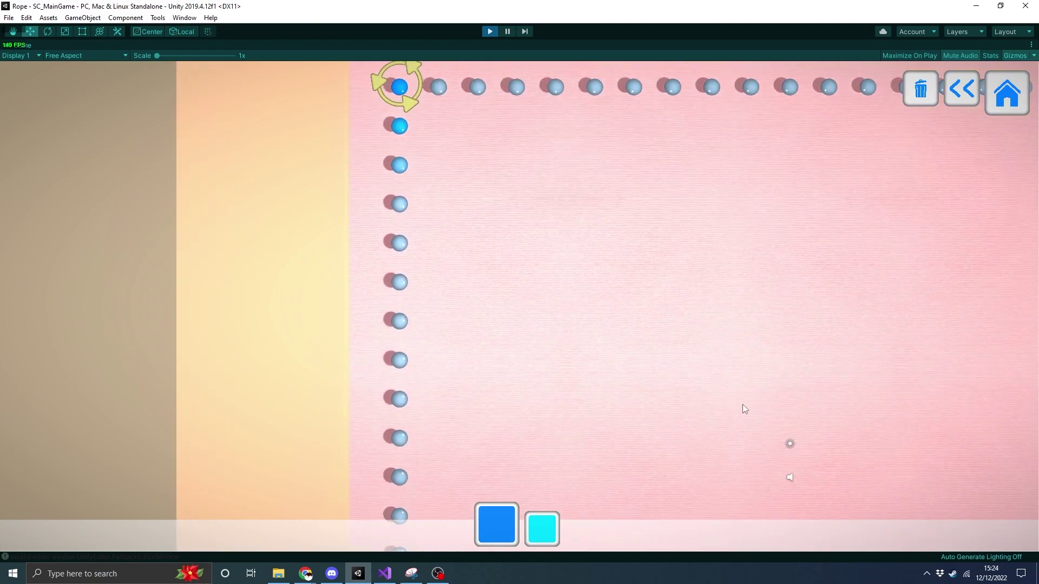
drag(436, 128, 522, 309)
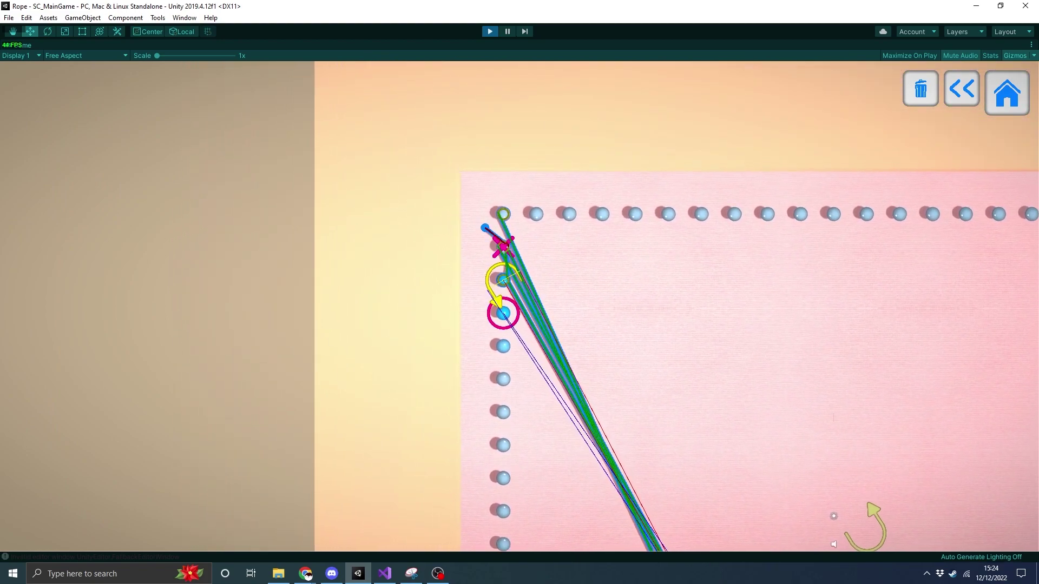
drag(502, 280, 651, 244)
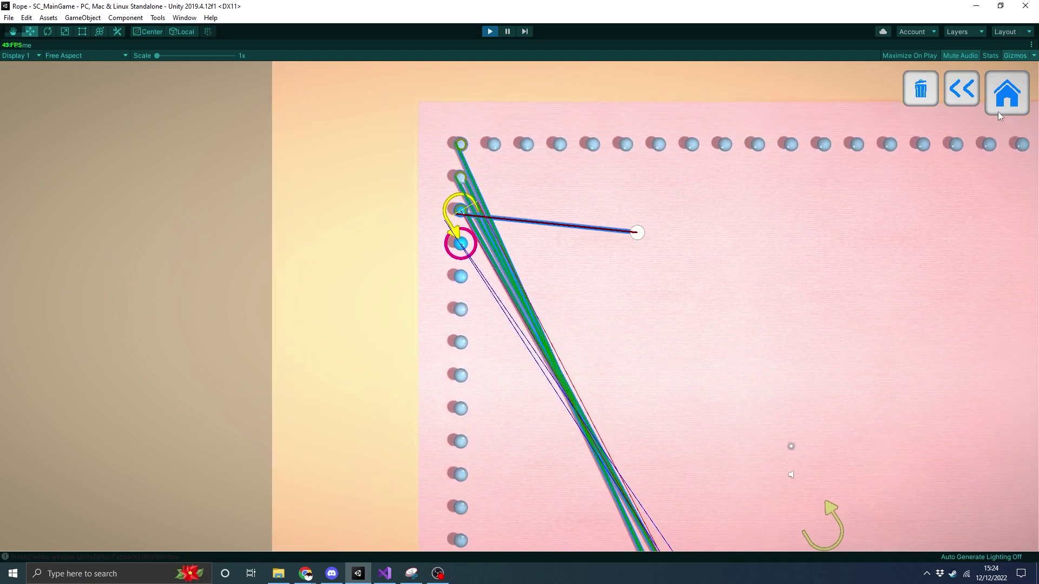
click(1005, 91)
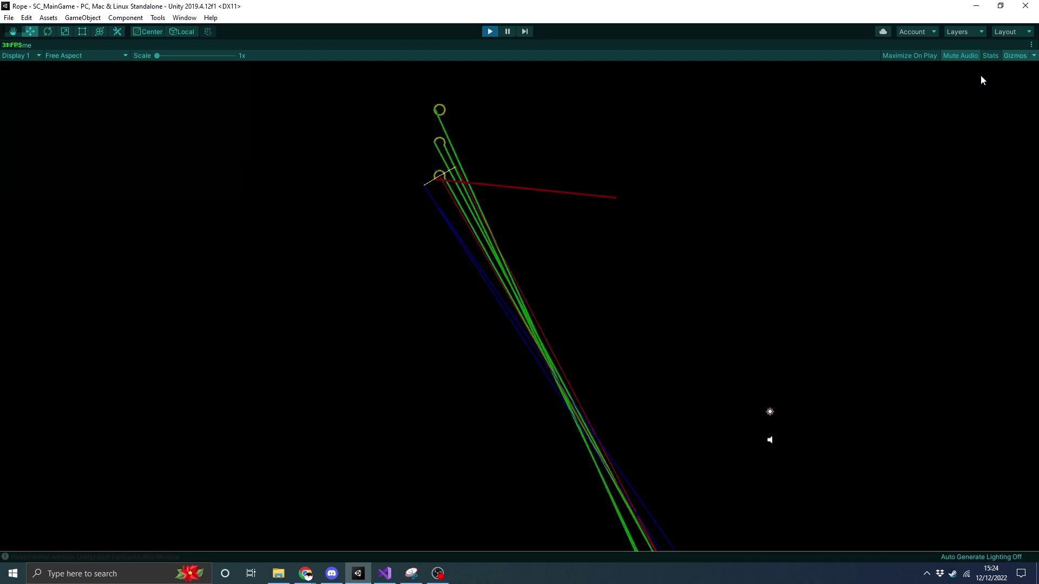
- Examine the Gallery 1 levels from Rocket to World Map, comparing their thumbnails, pin and step counts, and progress
scroll(733, 265, down, 2)
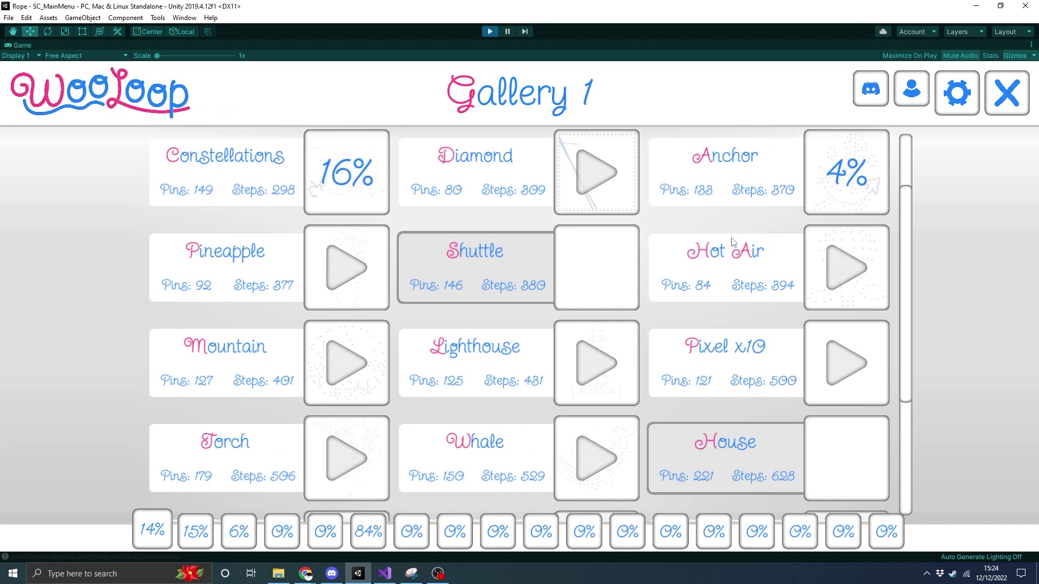
scroll(725, 228, down, 2)
scroll(725, 238, down, 3)
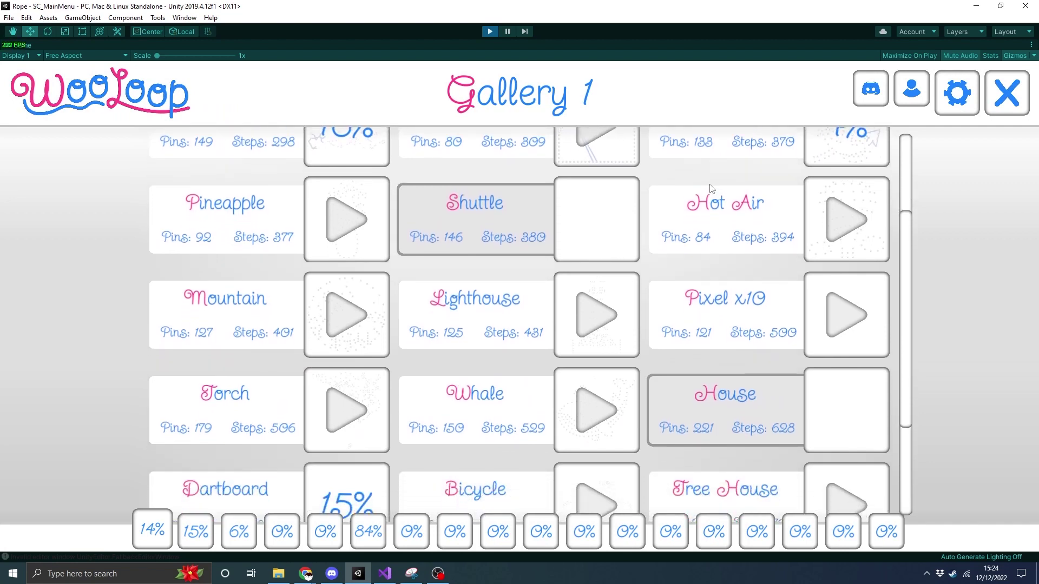
scroll(747, 281, up, 6)
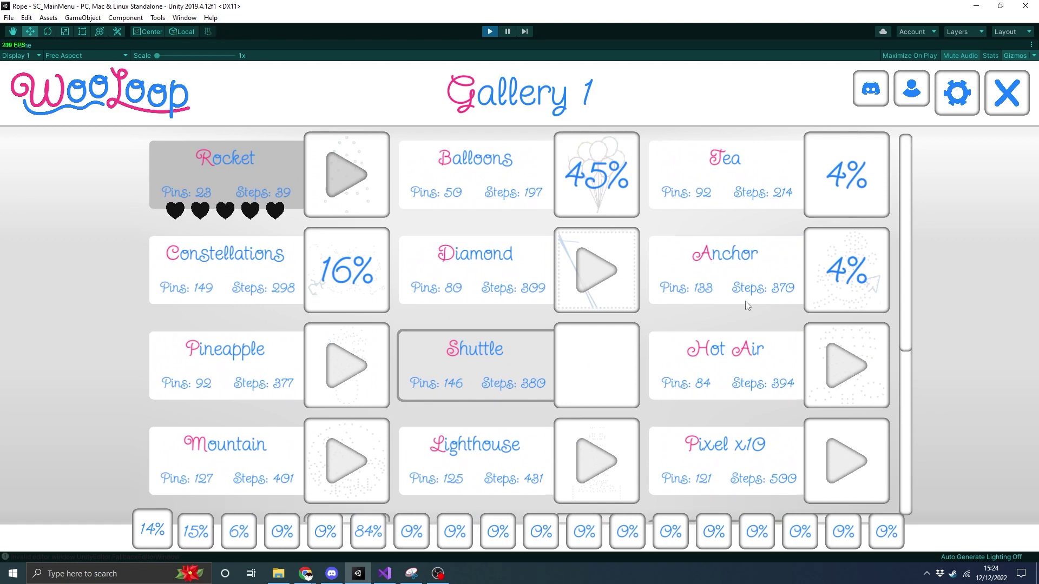
scroll(745, 301, down, 6)
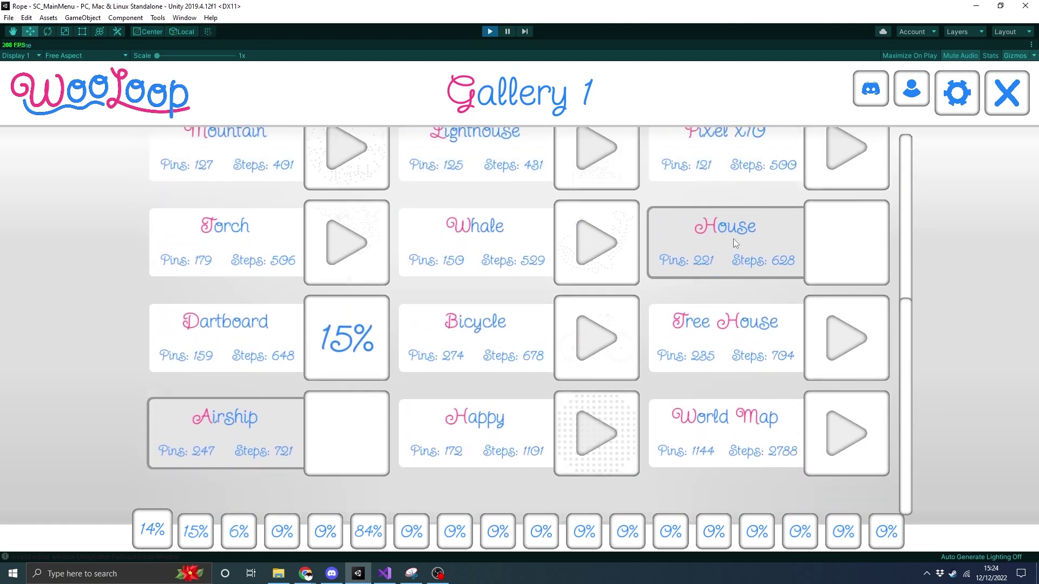
scroll(703, 243, up, 6)
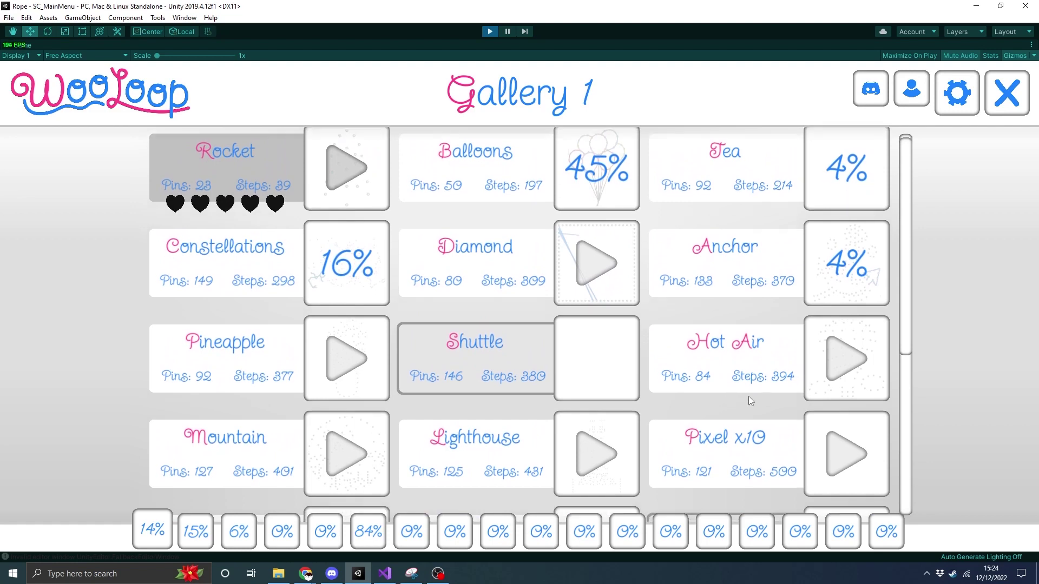
scroll(750, 379, down, 5)
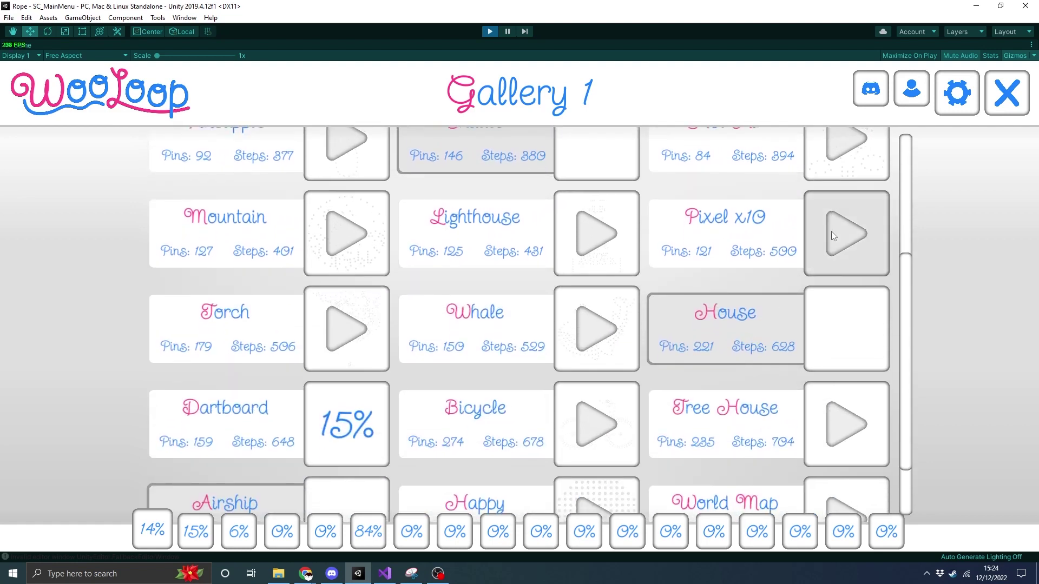
scroll(786, 186, up, 1)
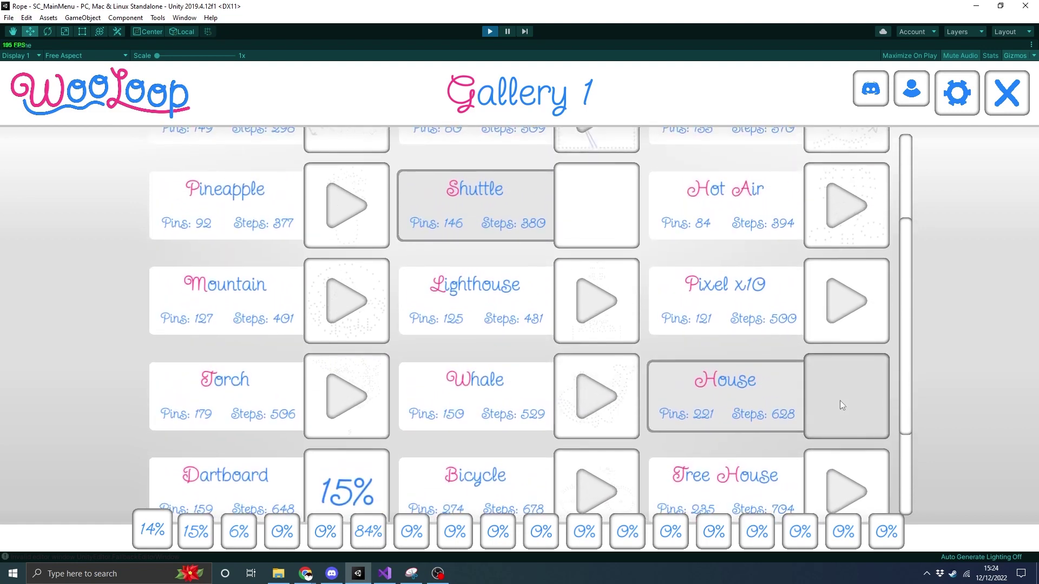
scroll(845, 409, down, 3)
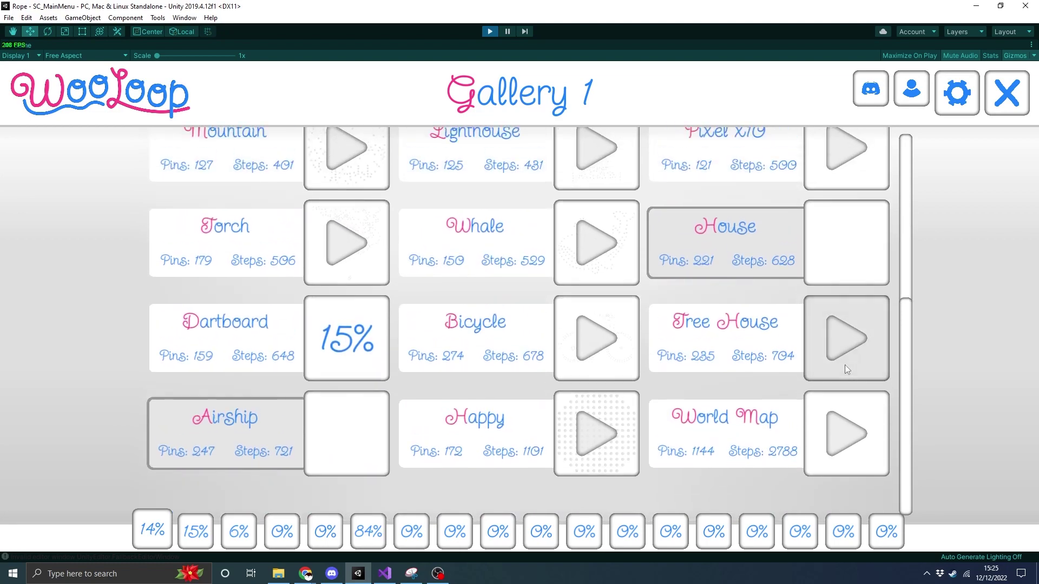
- Open the Tree House level and check its thumbnail back in Gallery 1
click(860, 338)
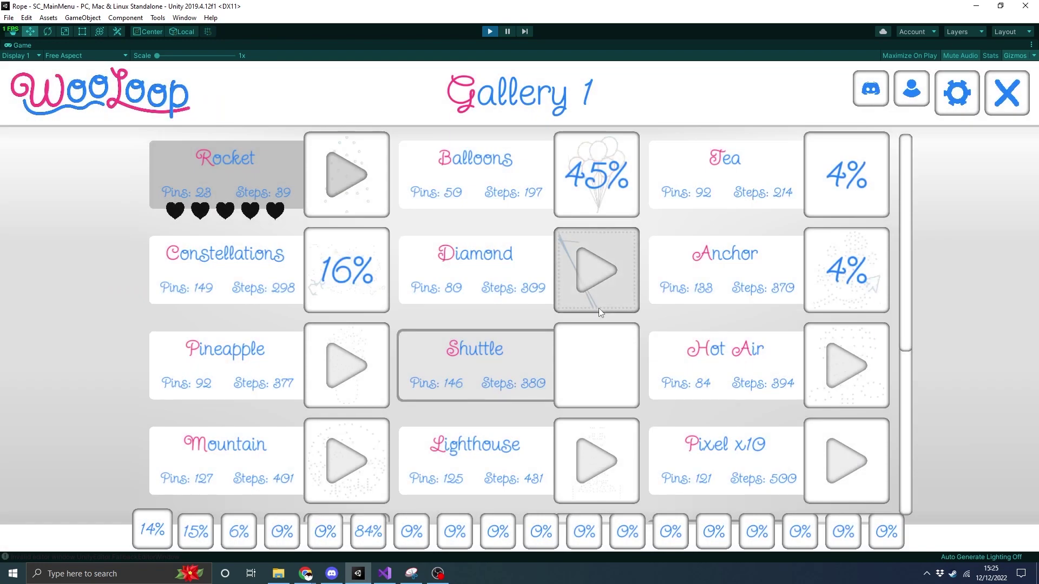
scroll(771, 366, down, 5)
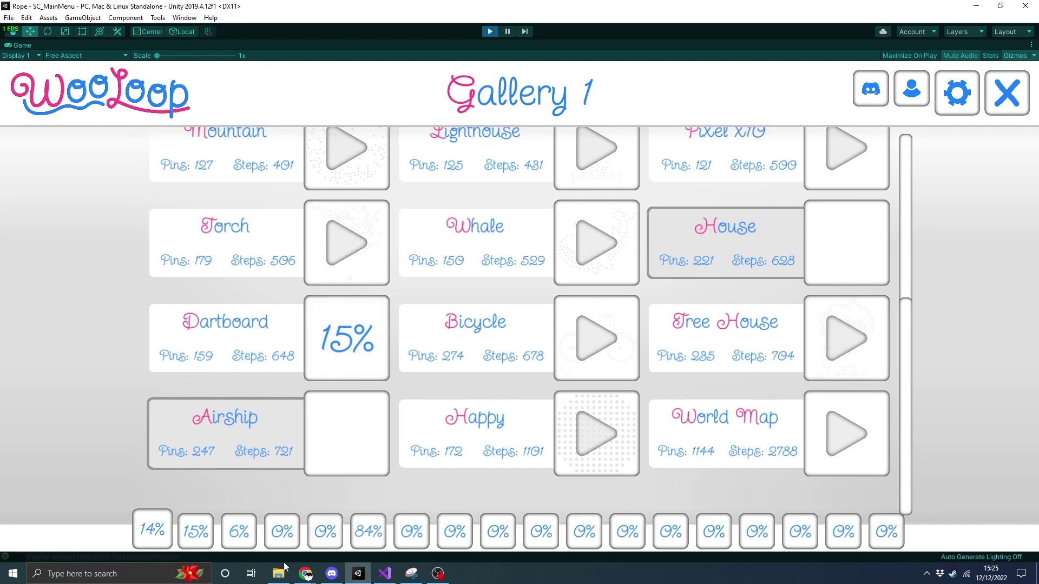
- Switch to Gallery 2 and examine its available levels and Coming Soon slots
click(206, 534)
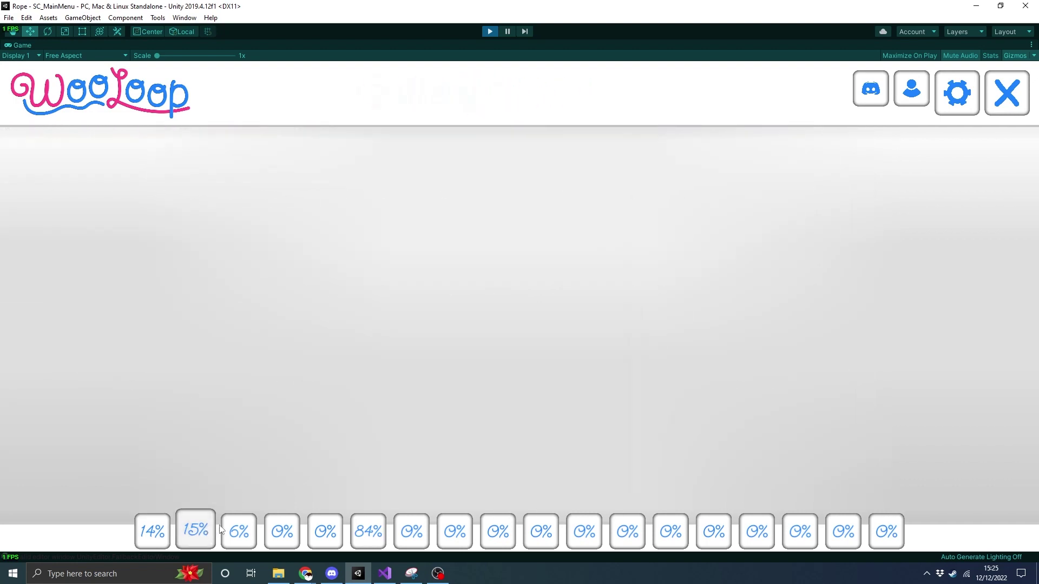
scroll(503, 260, up, 5)
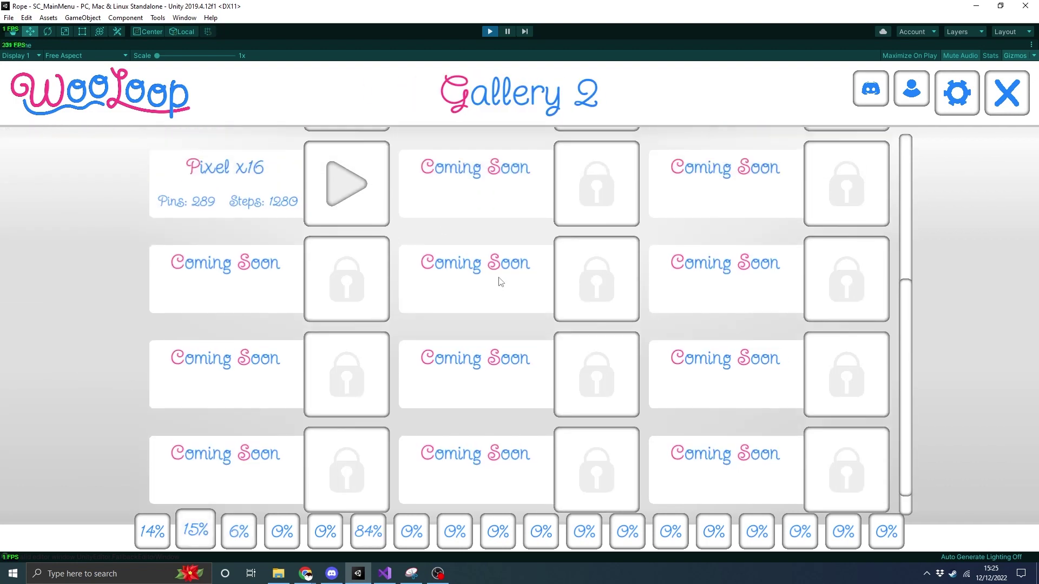
scroll(480, 278, down, 5)
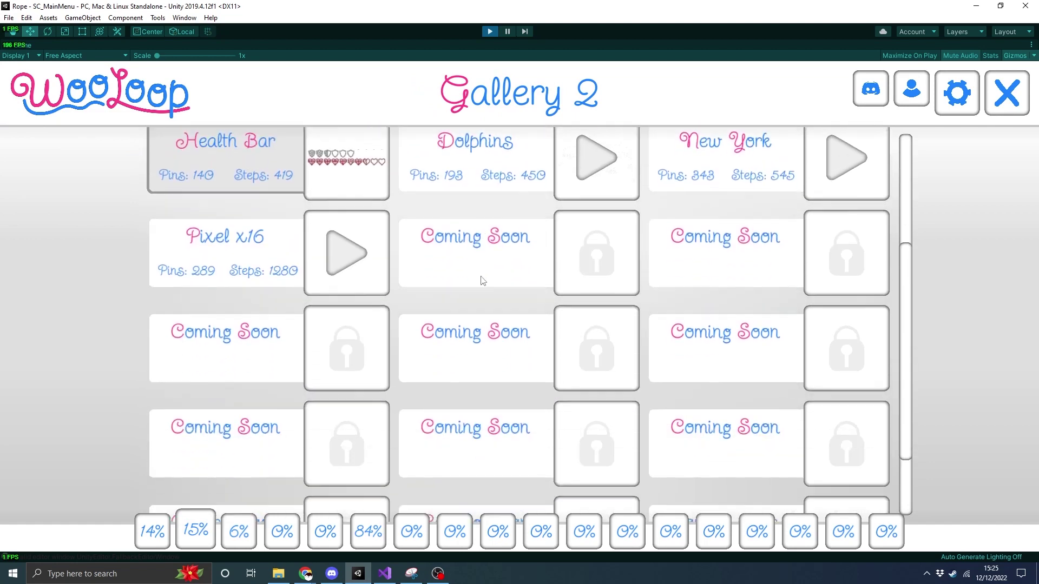
scroll(512, 425, up, 2)
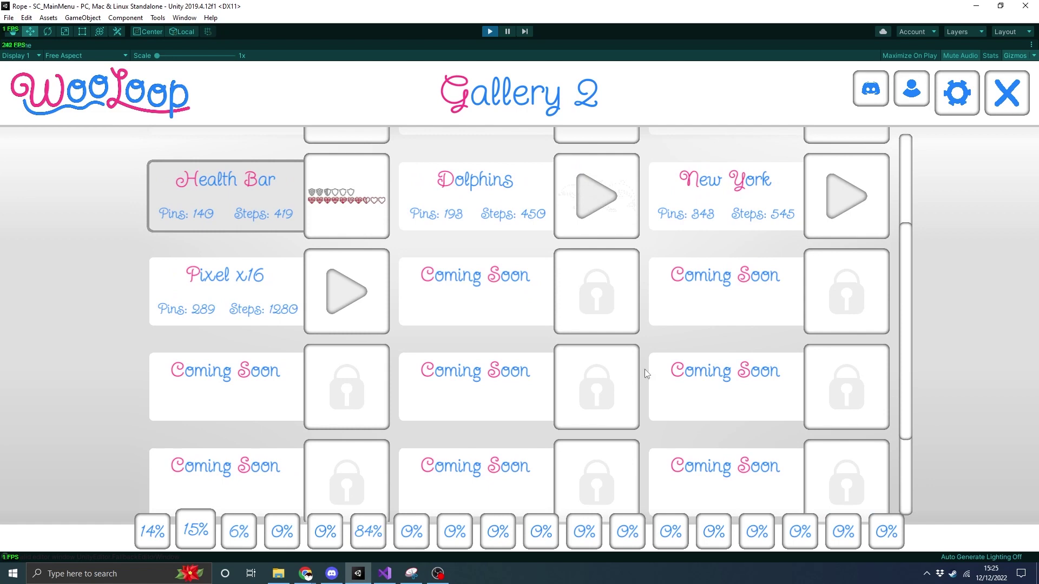
scroll(696, 371, up, 5)
scroll(721, 371, down, 5)
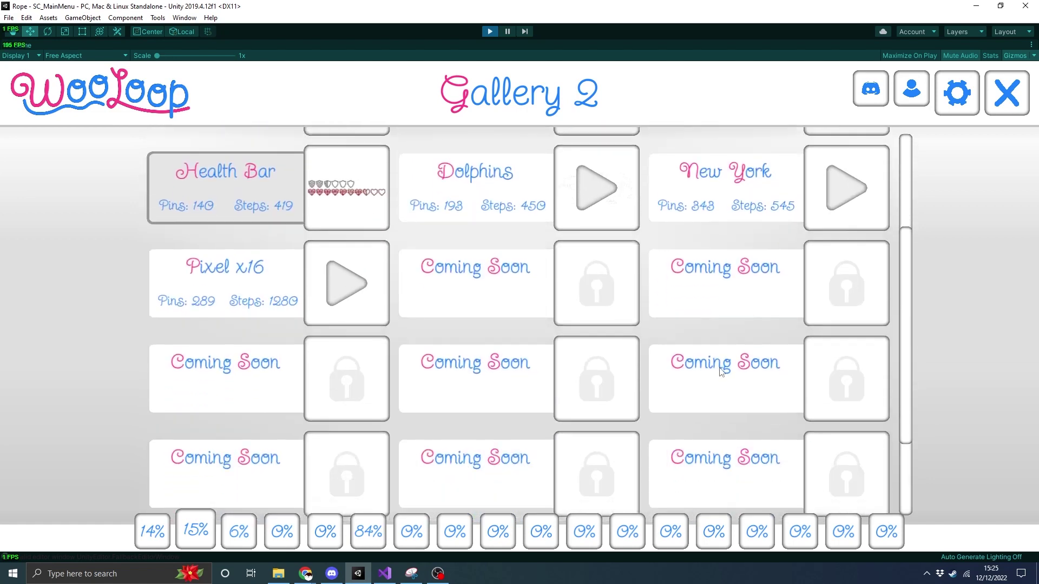
scroll(612, 336, down, 3)
scroll(594, 364, up, 4)
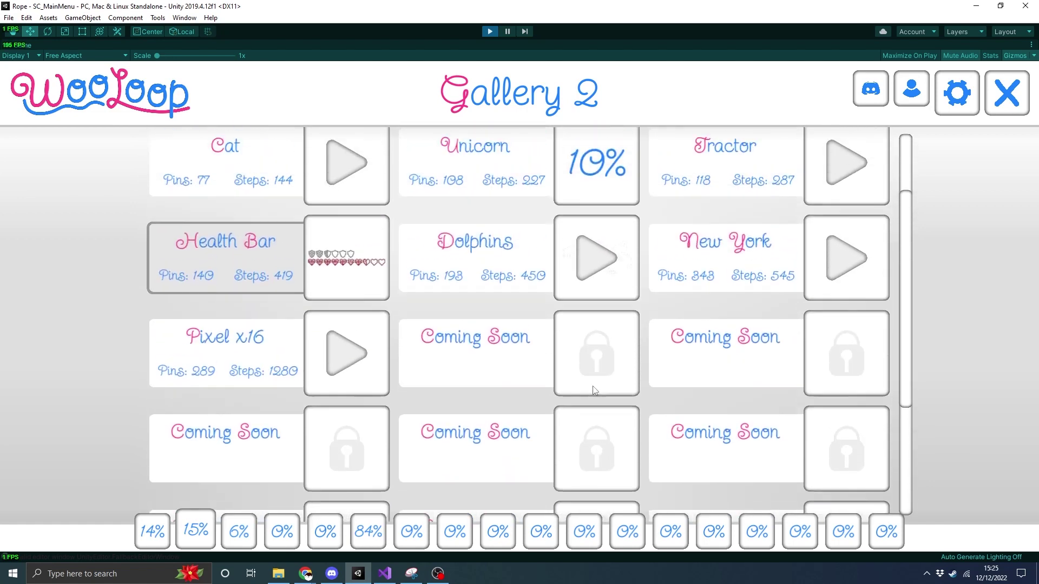
- View Galleries 3, 4 and 5 in turn, examining all the level slots in Gallery 5
click(238, 532)
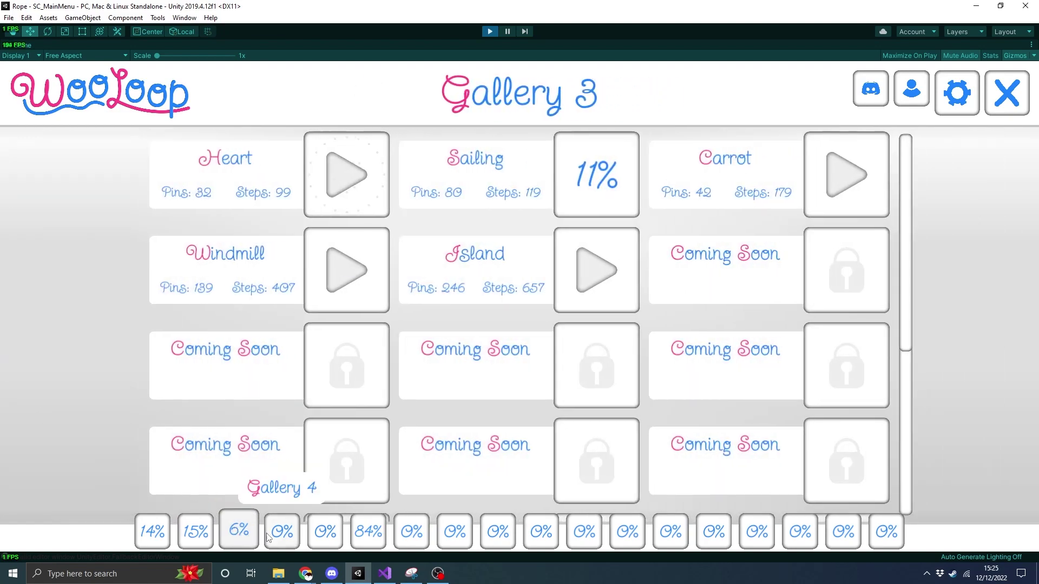
click(279, 533)
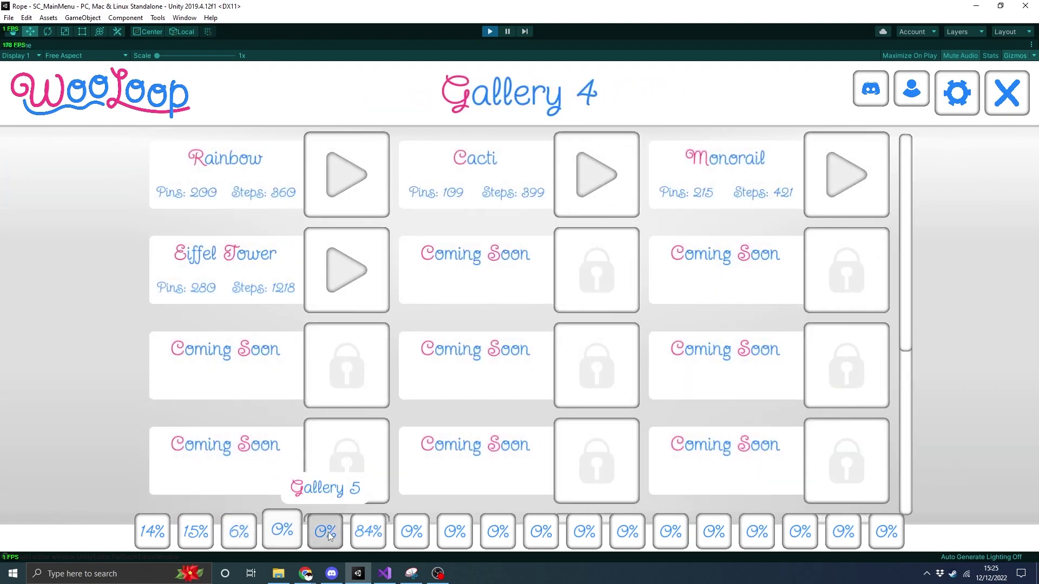
click(326, 533)
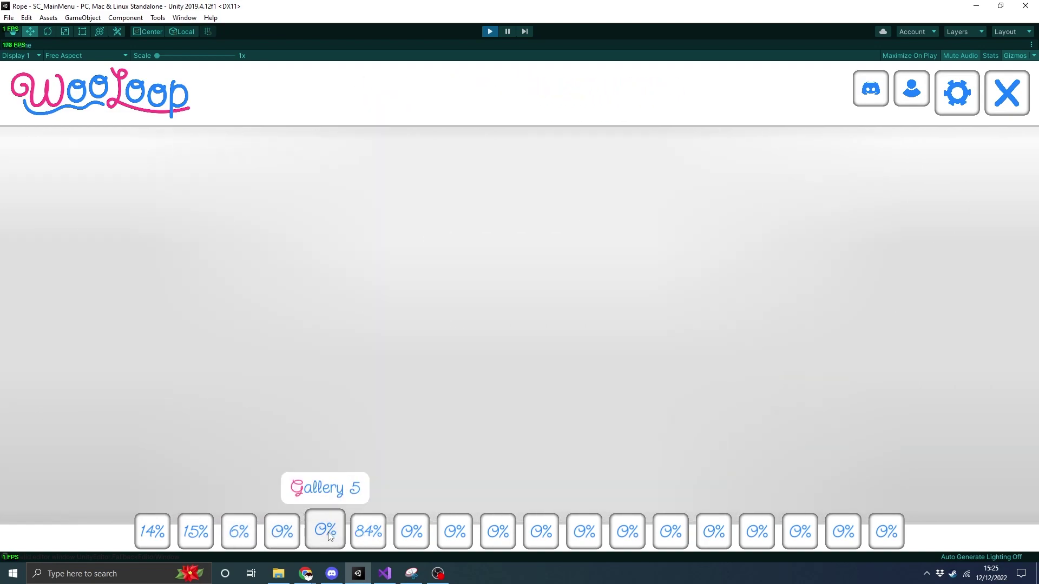
scroll(501, 361, down, 3)
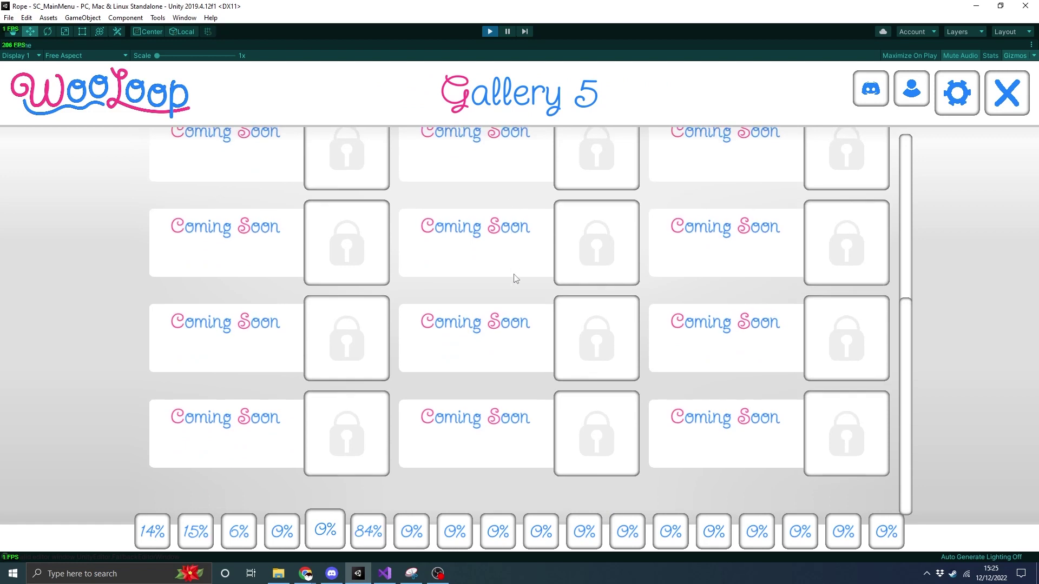
scroll(622, 273, up, 3)
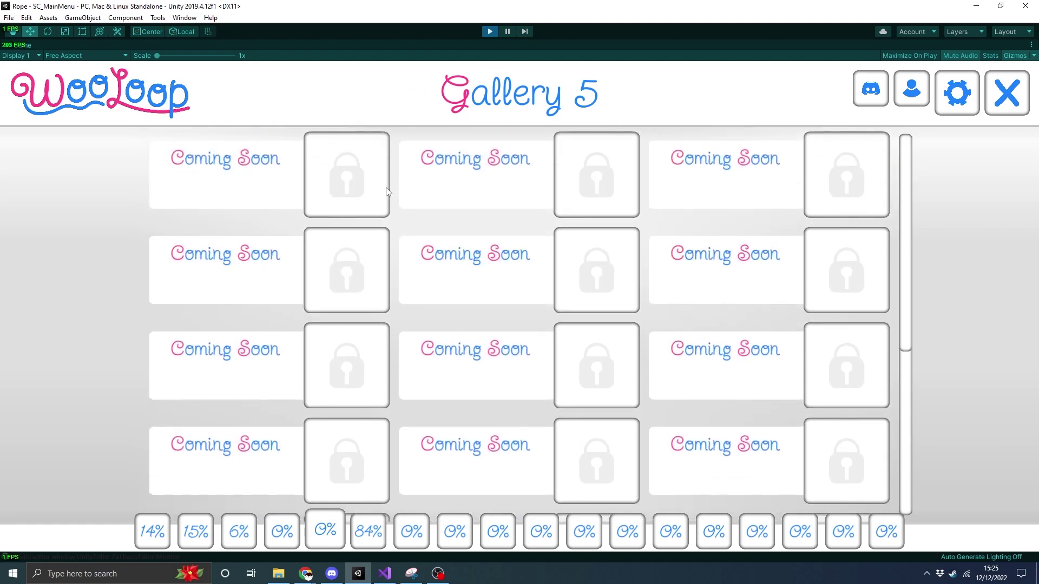
scroll(448, 298, down, 3)
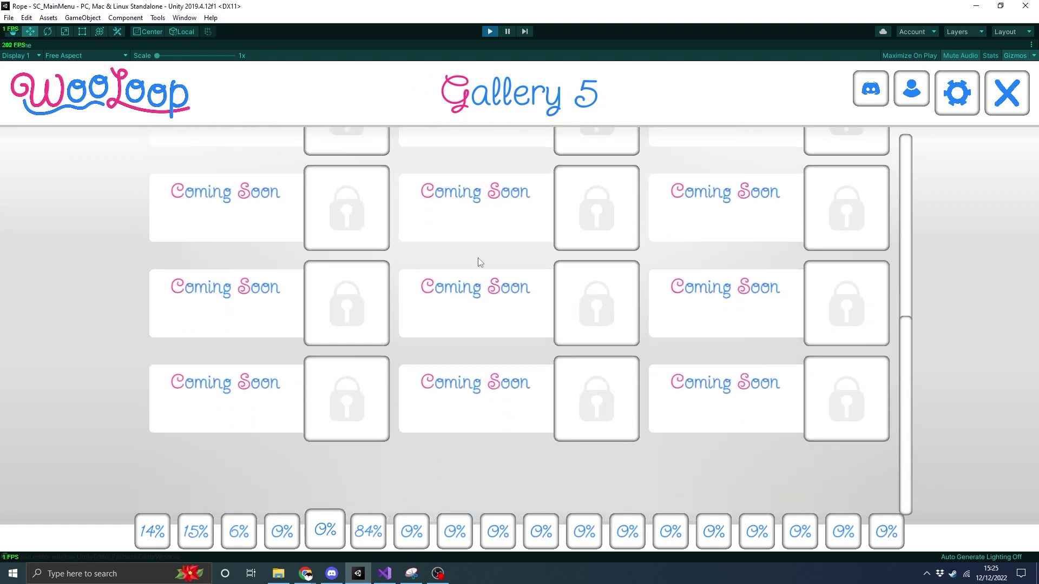
- Switch between Galleries 4 and 5 to compare their level slots
click(289, 532)
click(327, 532)
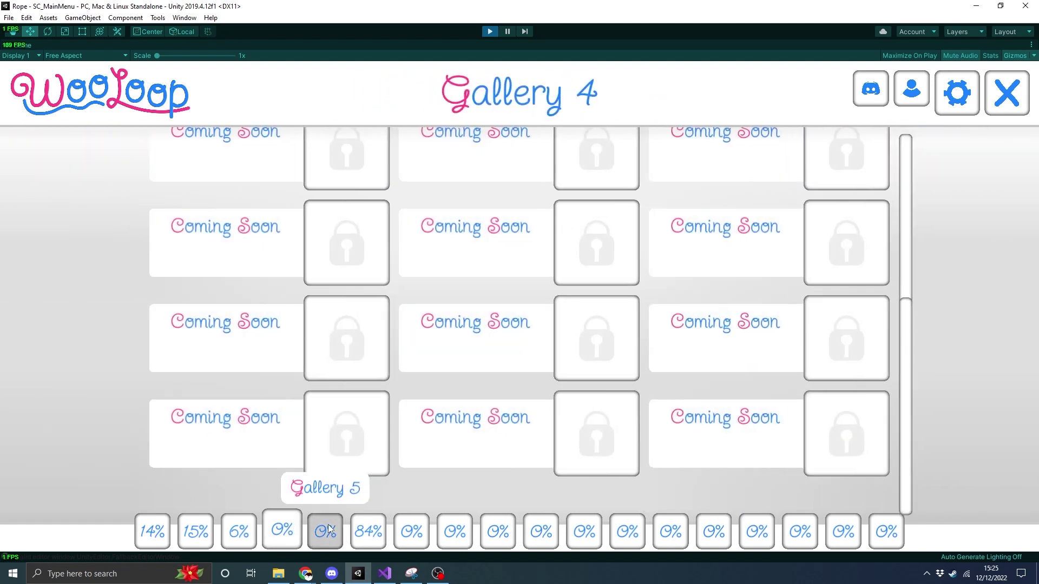
scroll(622, 272, down, 3)
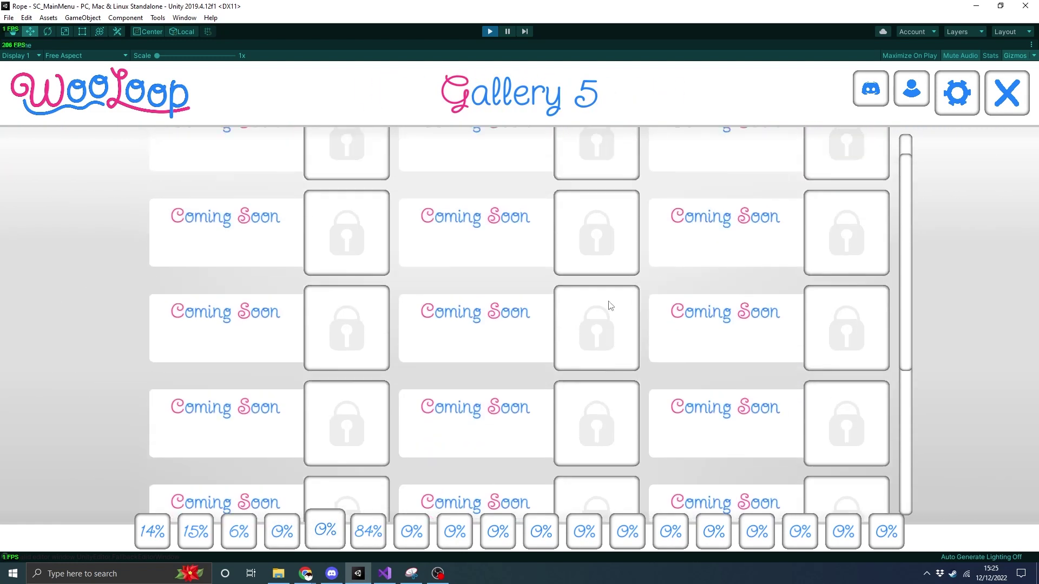
click(282, 532)
scroll(546, 254, down, 3)
scroll(563, 232, up, 3)
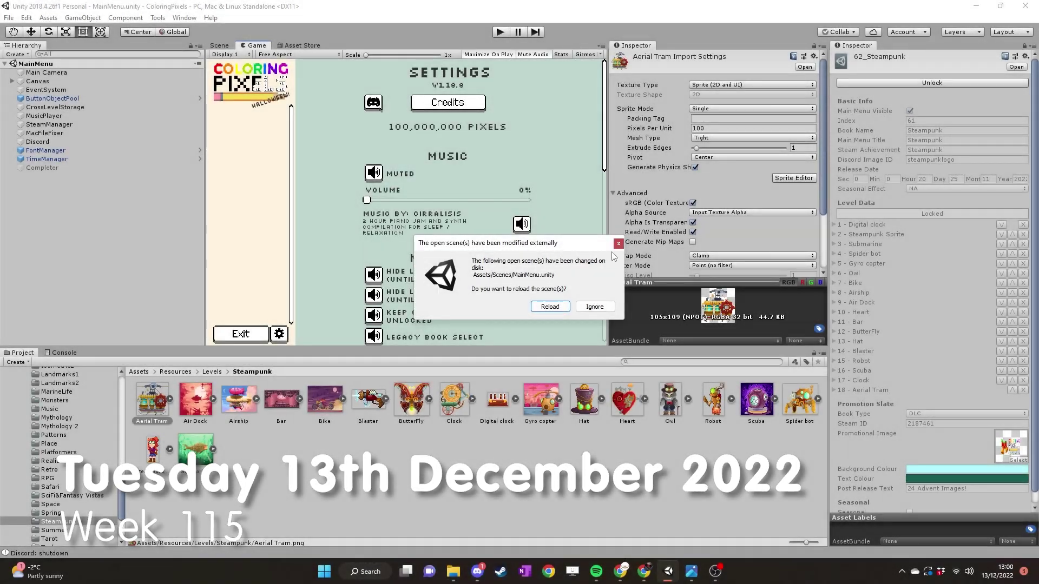
- Dismiss the prompt about the externally modified MainMenu scene and run the ColoringPixels project in play mode
click(617, 243)
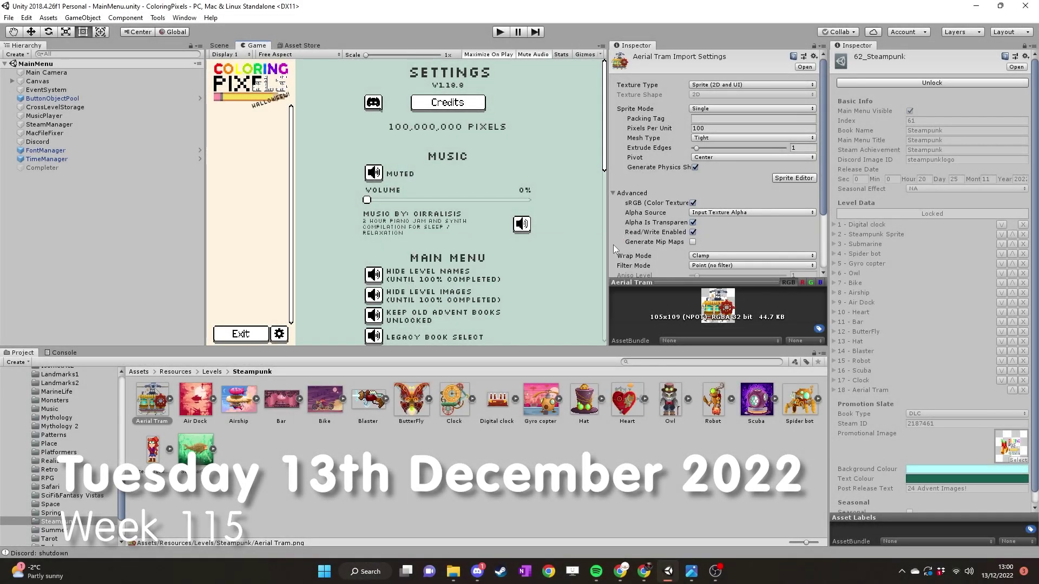
click(500, 32)
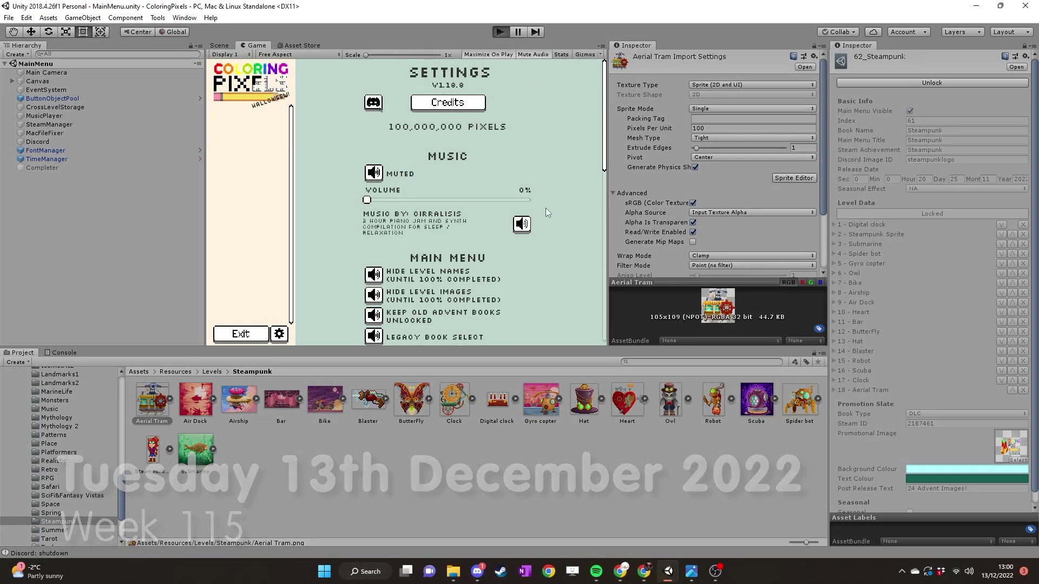
- Look through the Steampunk book's level cards down to Aerial Tram
scroll(486, 204, down, 5)
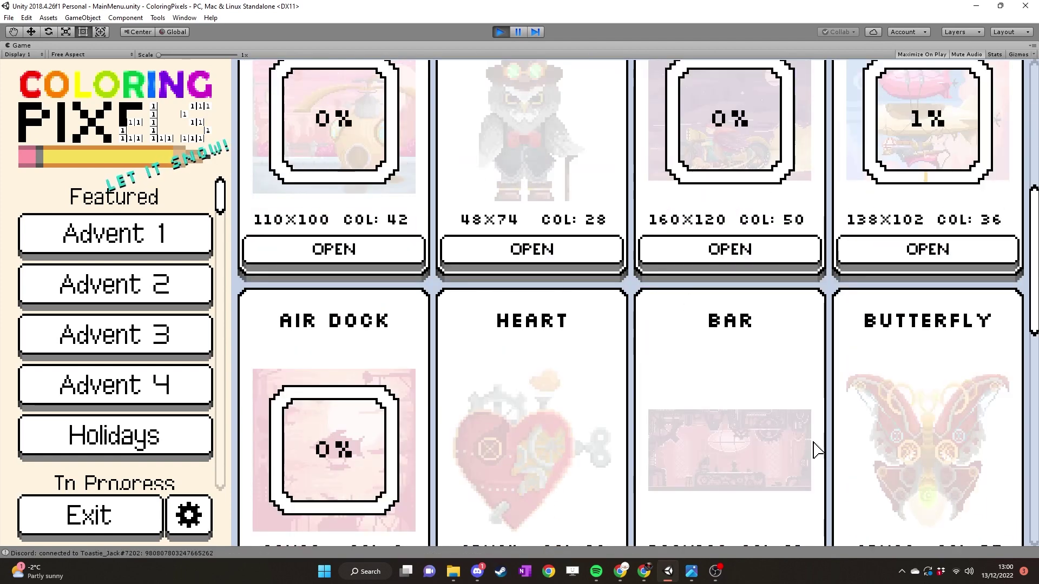
scroll(757, 413, down, 3)
scroll(829, 358, down, 5)
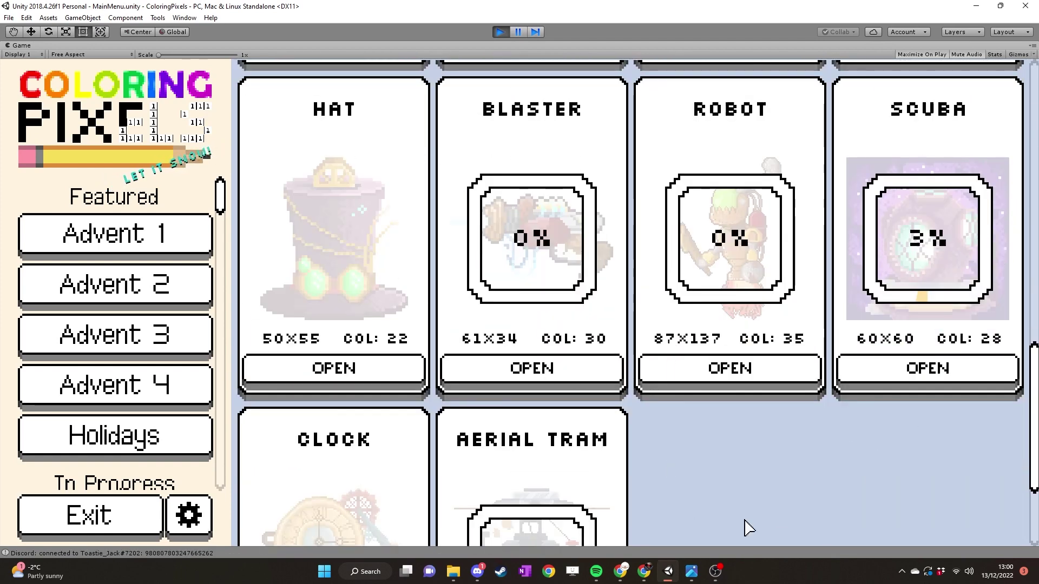
scroll(1036, 457, down, 1)
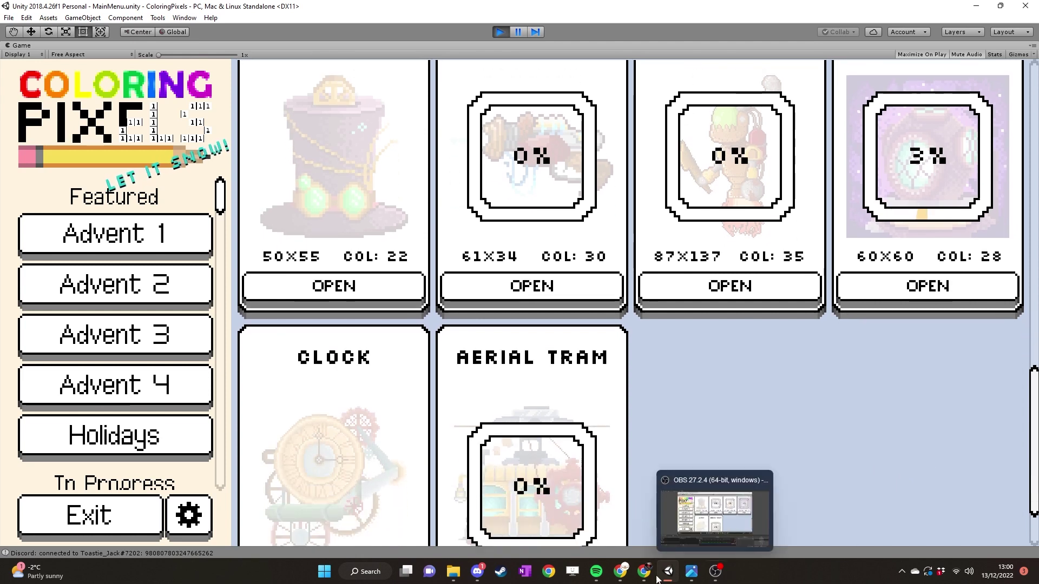
- Switch to the Photos windows to view the artwork Untitled 7 (2).png and Untitled 11 4.png, moving the character image aside
mouse_move(682, 575)
click(665, 506)
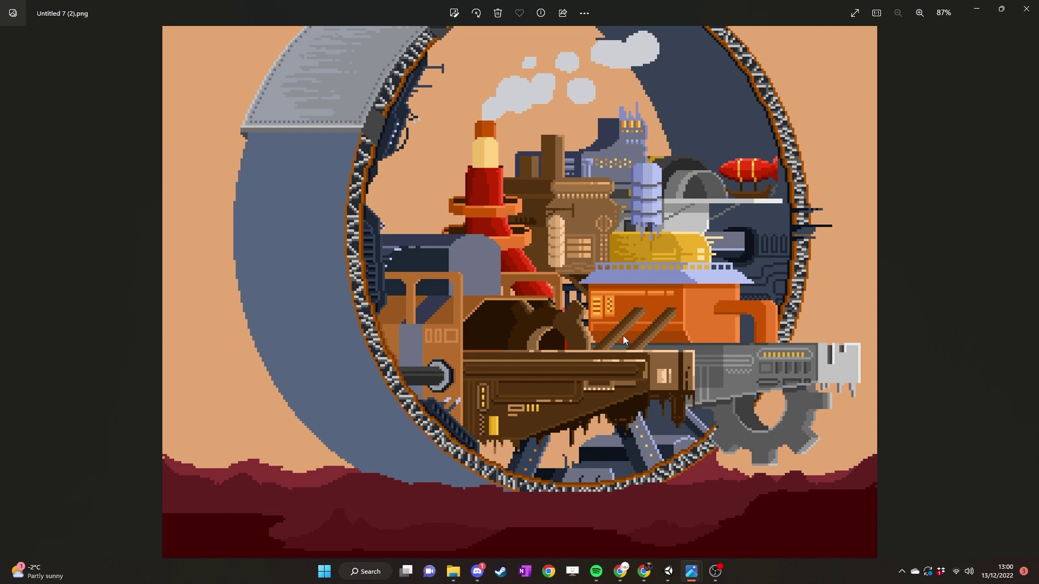
mouse_move(690, 580)
click(736, 502)
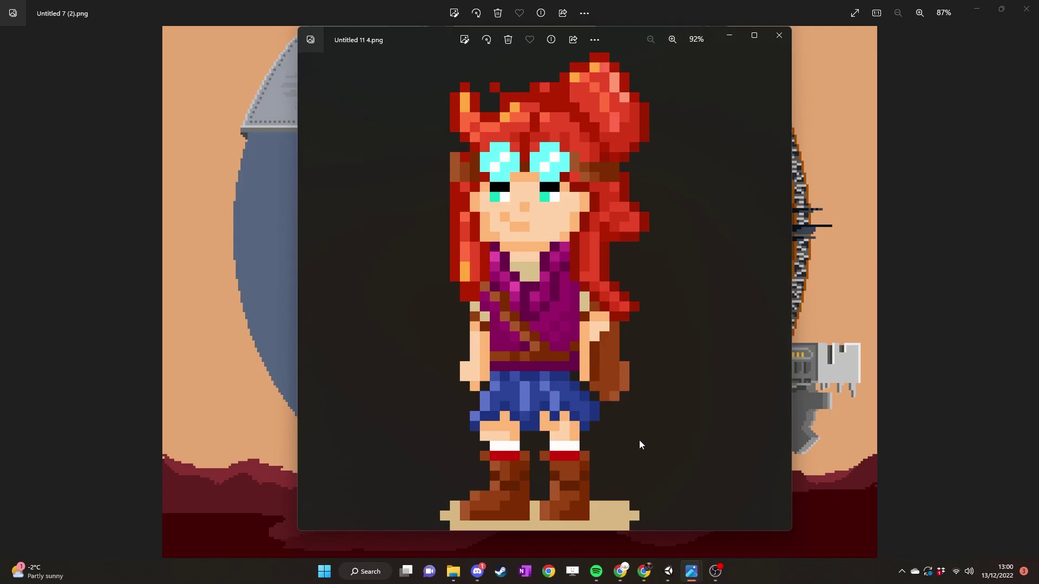
drag(612, 34, 421, 37)
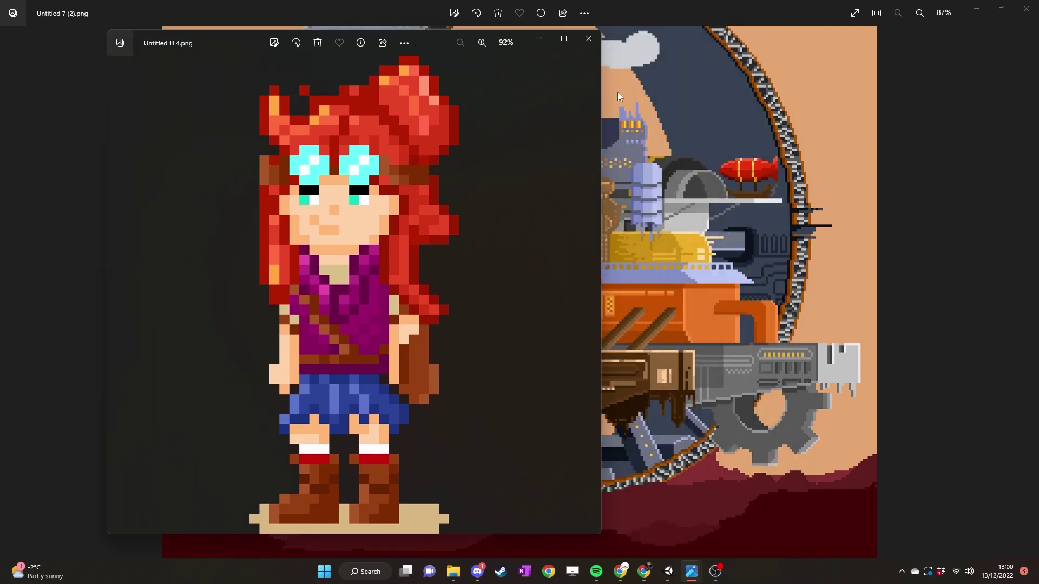
click(773, 169)
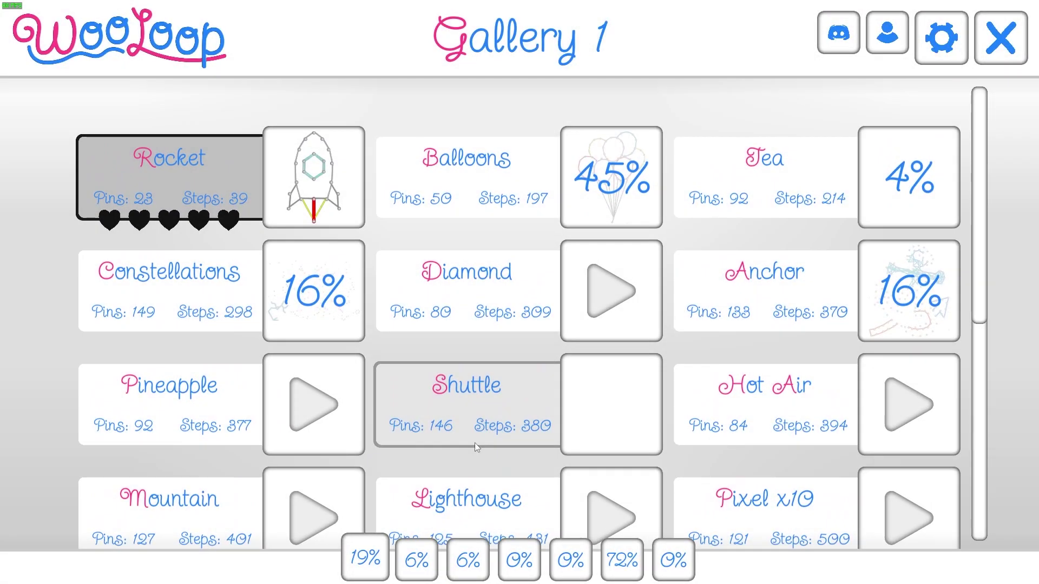
- Browse WooLoop's Gallery 1 levels, followed by its Bonus and Fantasy galleries
scroll(475, 443, down, 2)
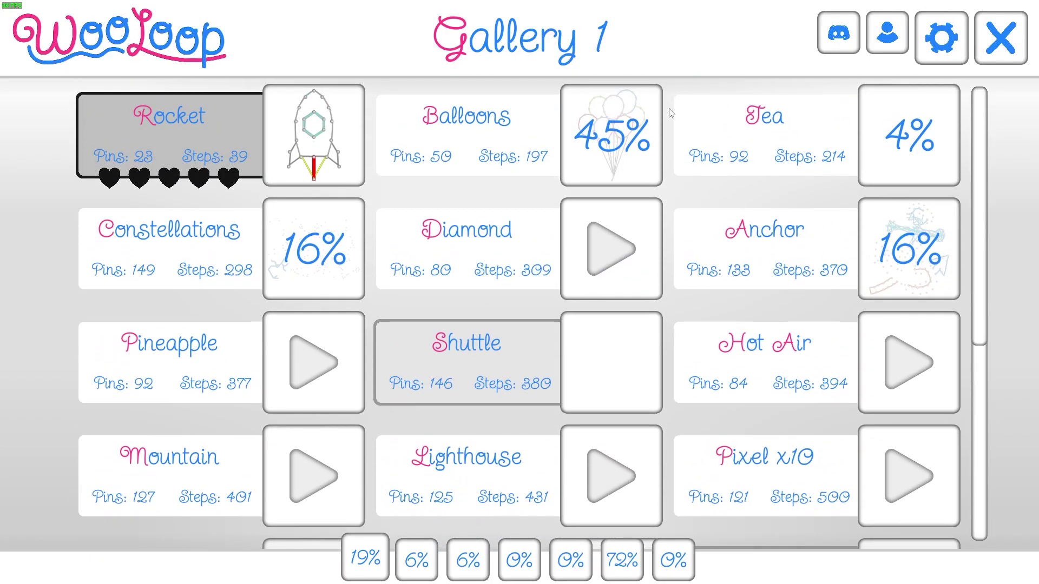
scroll(749, 301, down, 3)
scroll(748, 301, down, 3)
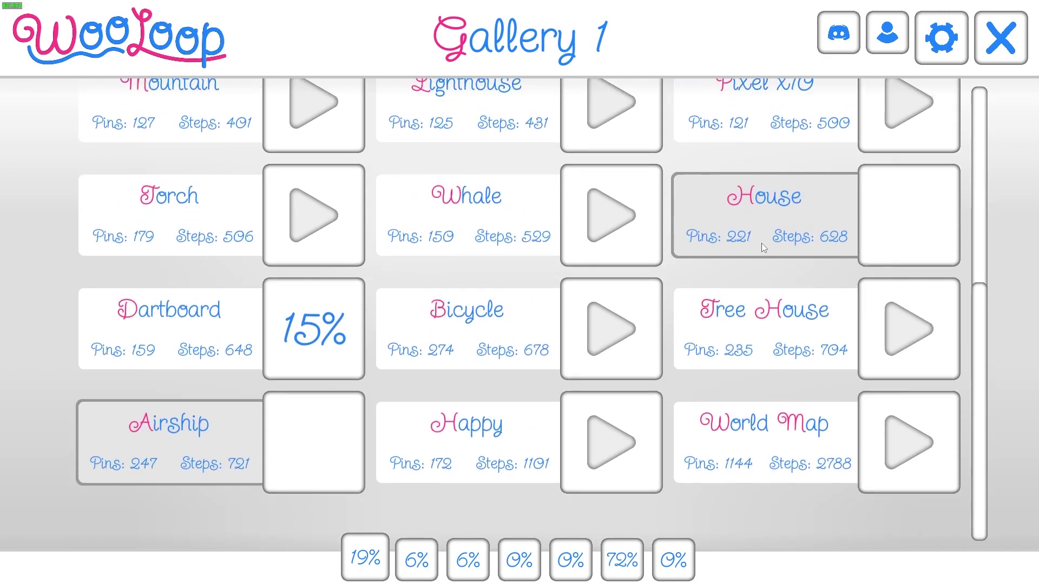
scroll(770, 232, up, 6)
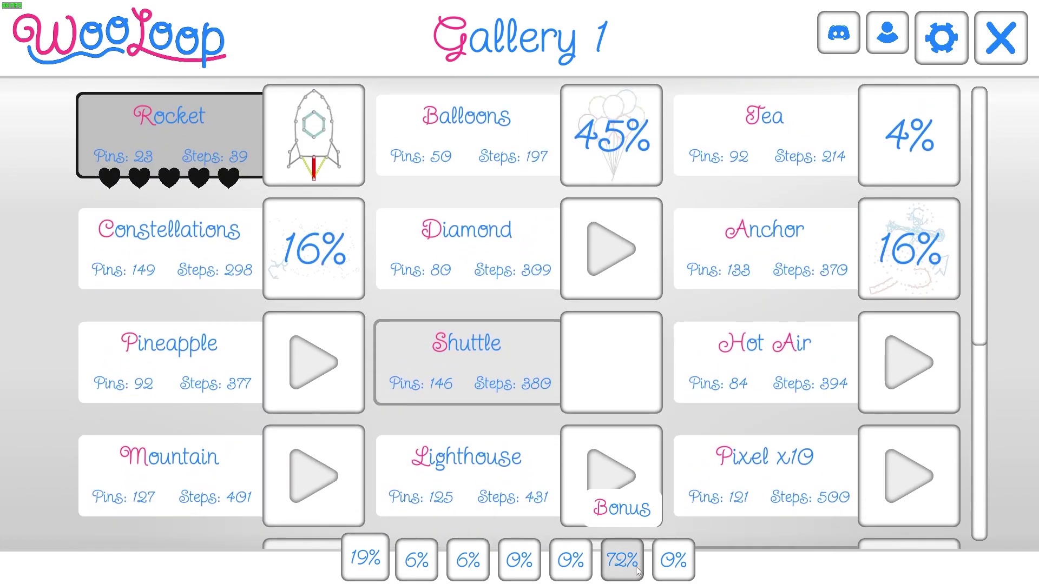
click(642, 562)
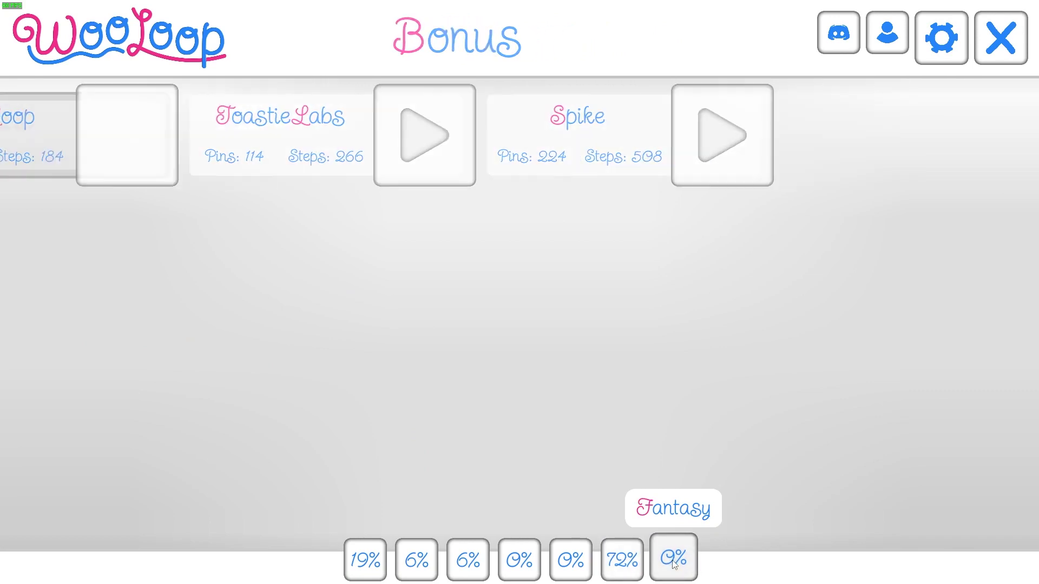
click(673, 559)
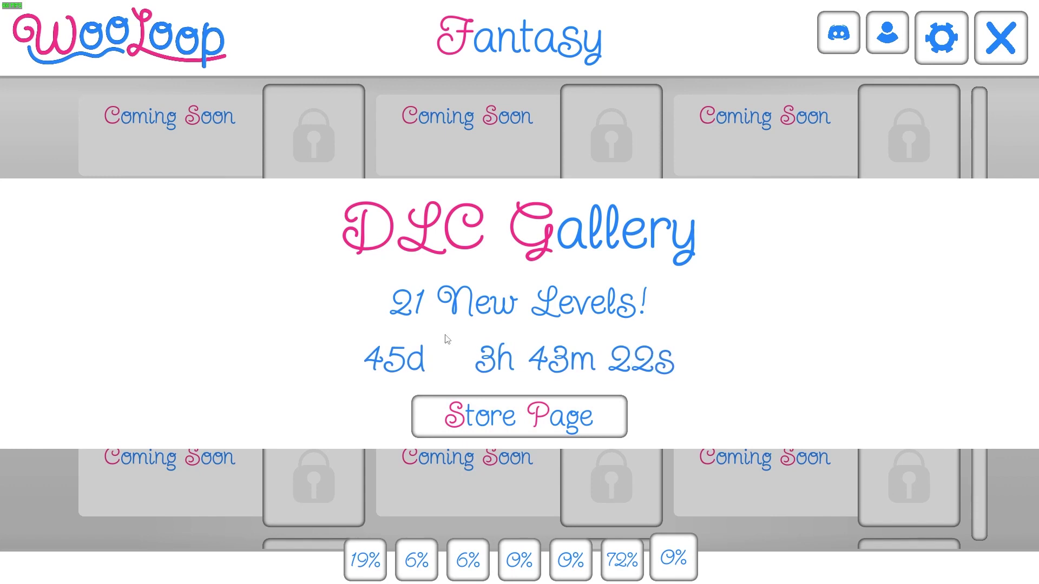
- Review WooLoop's general settings and return to the Fantasy gallery
click(943, 36)
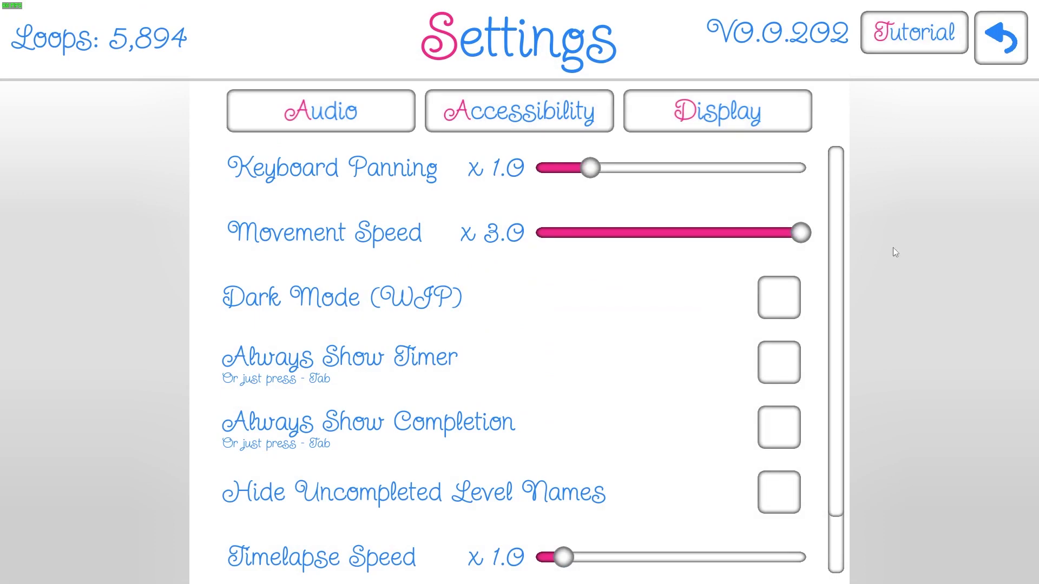
scroll(677, 330, down, 1)
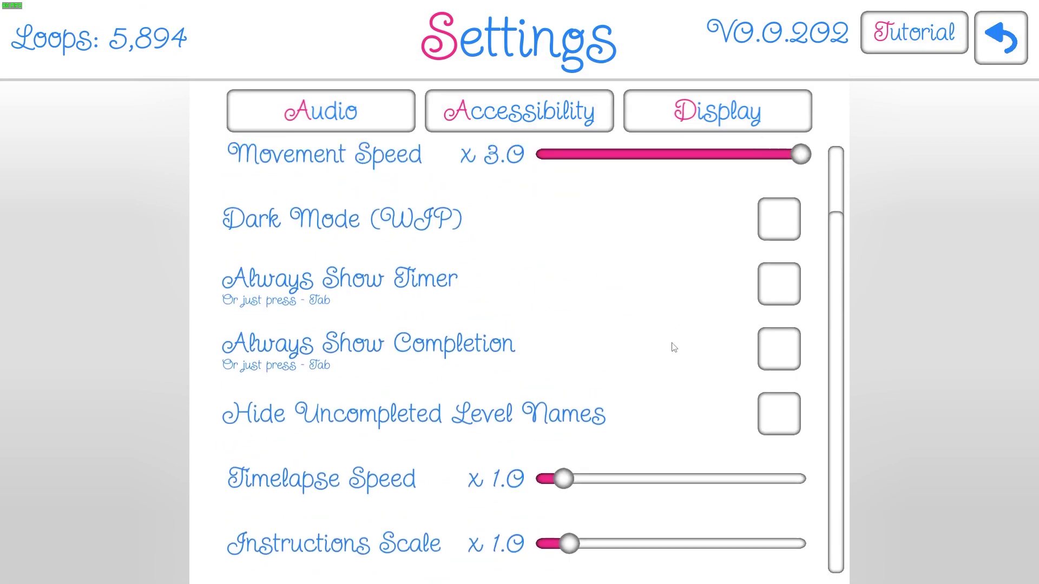
click(1000, 54)
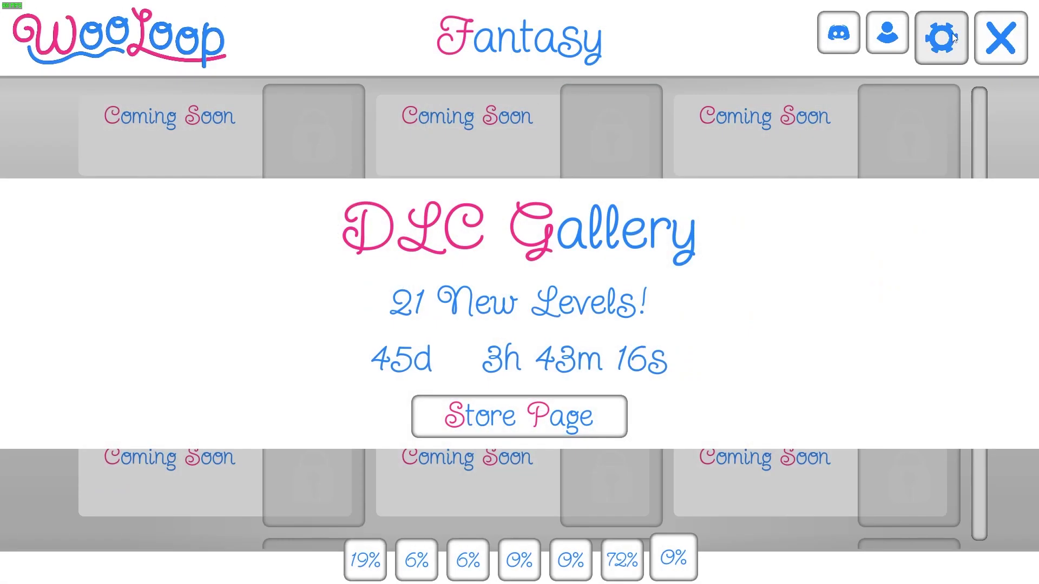
click(963, 43)
click(999, 38)
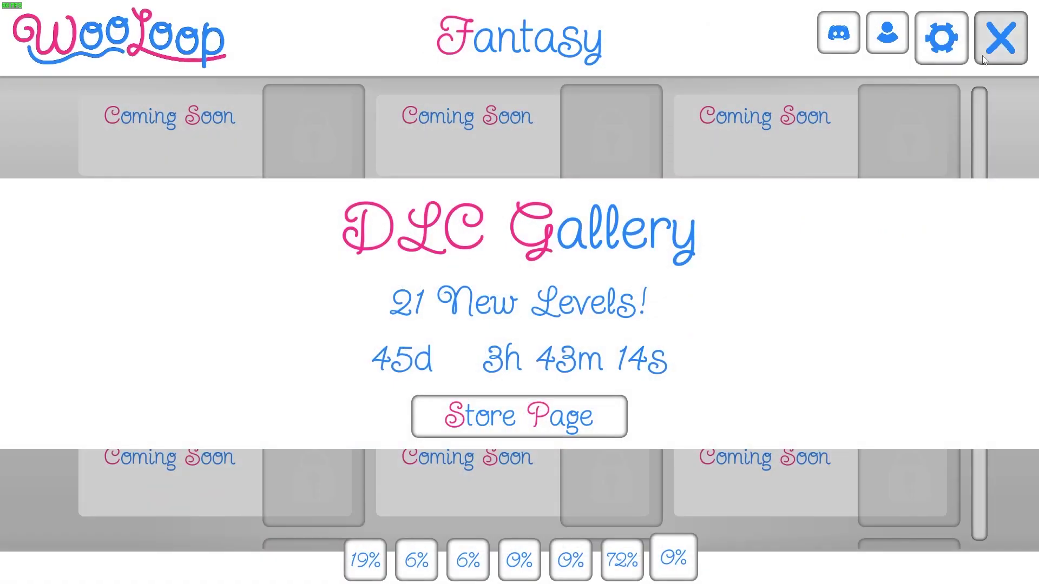
- Read through the WooLoop credits, covering the Dev Team and Patreons sections, and return to the gallery
click(888, 33)
scroll(747, 246, down, 2)
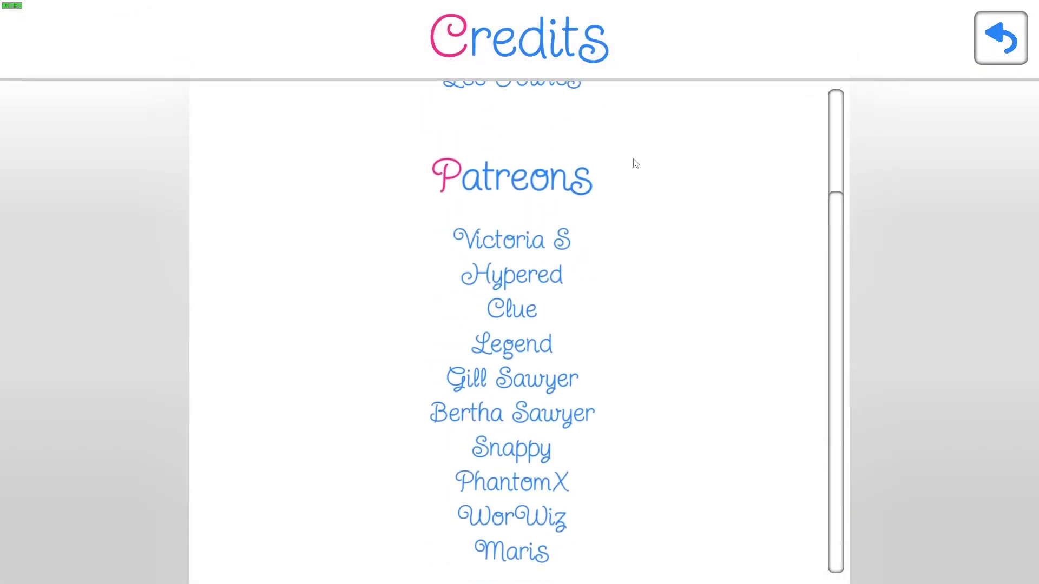
scroll(690, 431, up, 2)
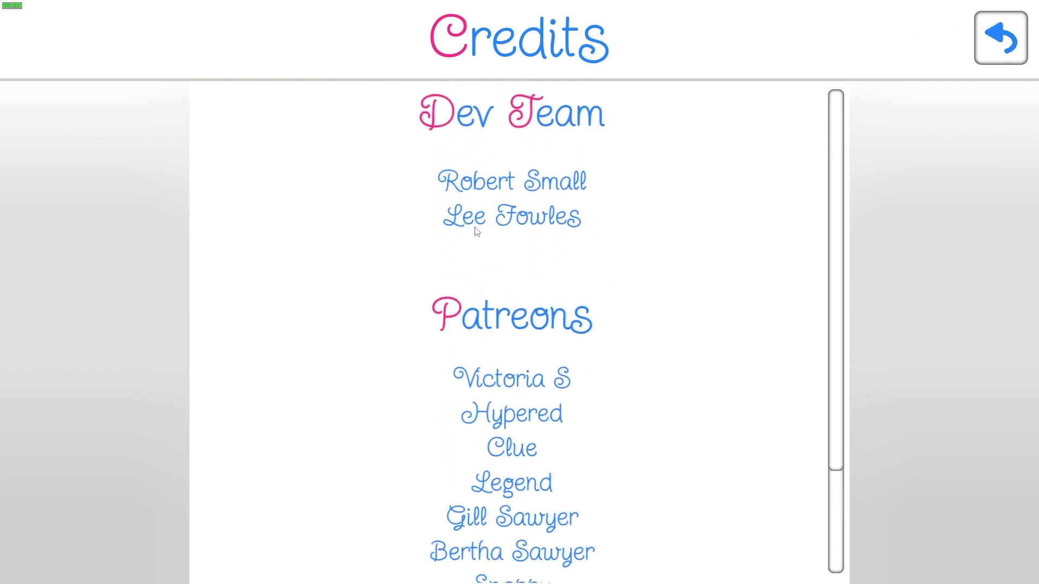
scroll(635, 324, down, 2)
click(998, 40)
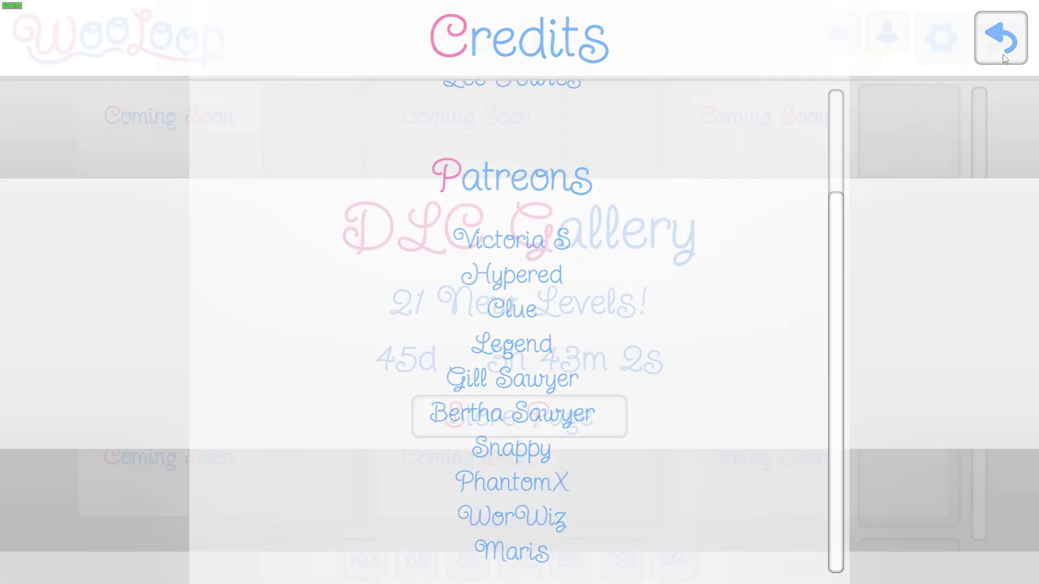
- Set Instructions Scale to x 5.0 in the WooLoop settings and return to the gallery
click(922, 50)
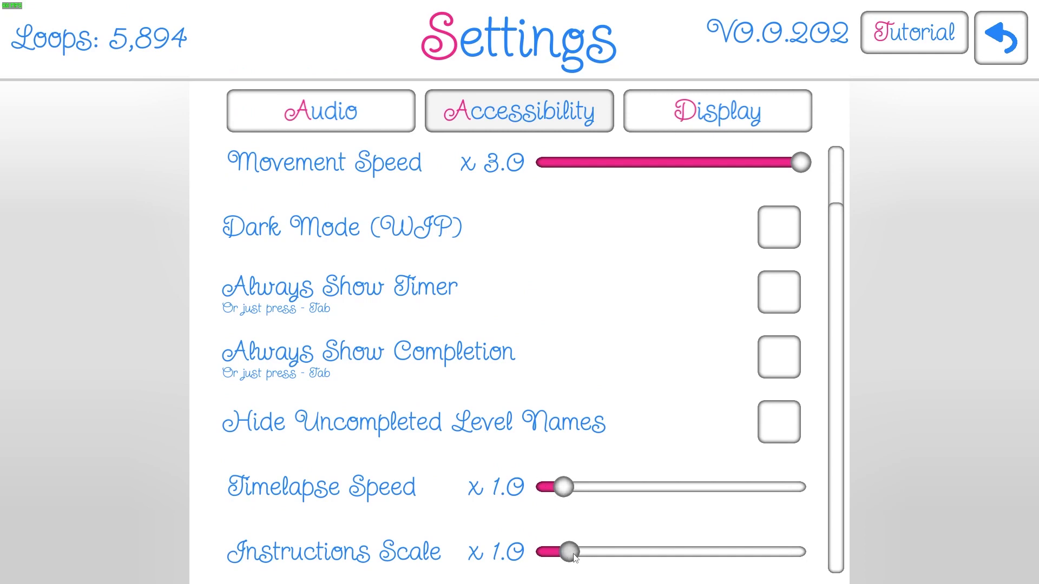
drag(575, 557, 804, 556)
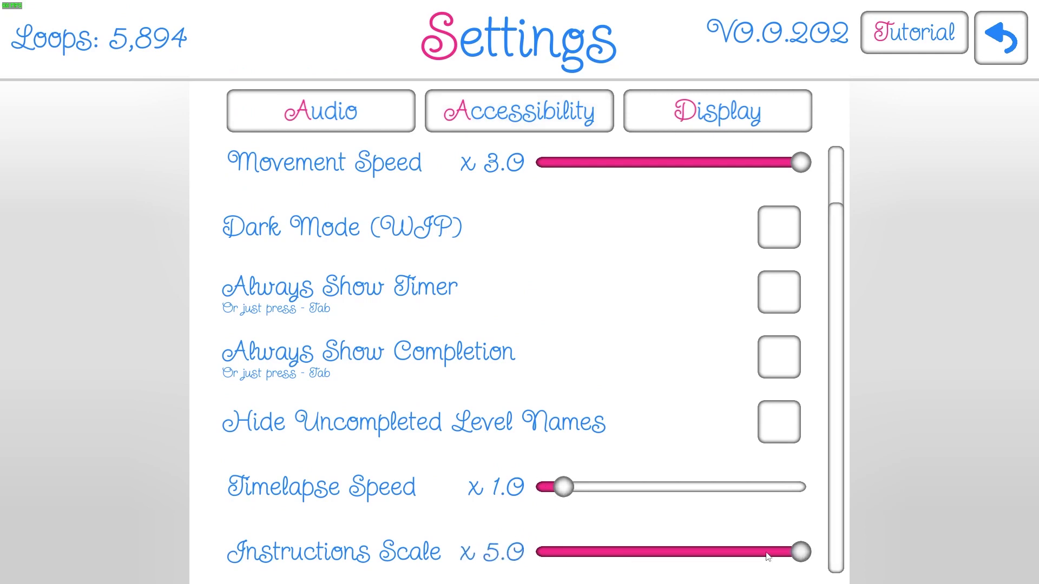
scroll(779, 460, down, 1)
scroll(791, 362, up, 3)
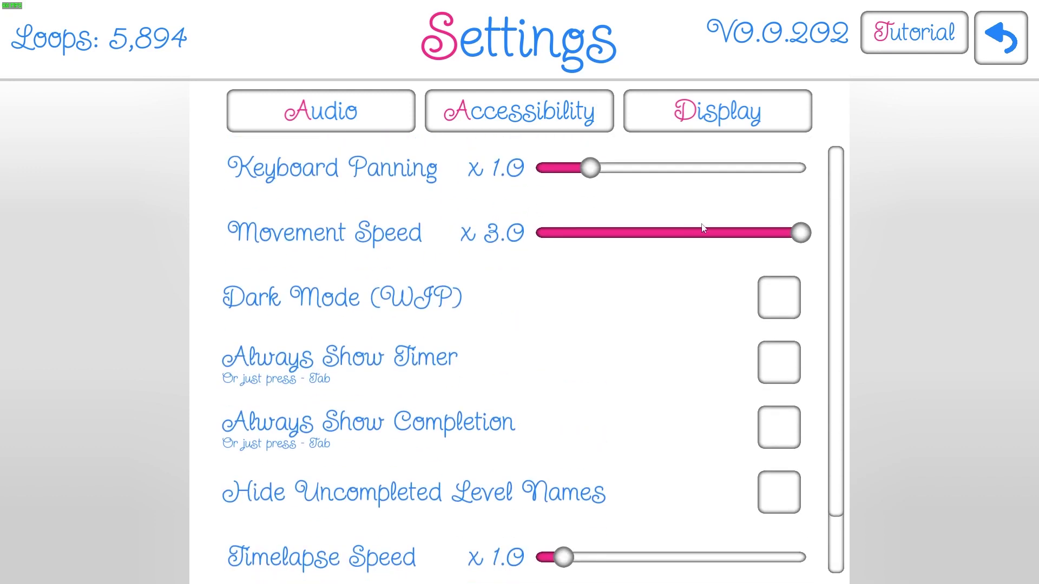
click(1000, 38)
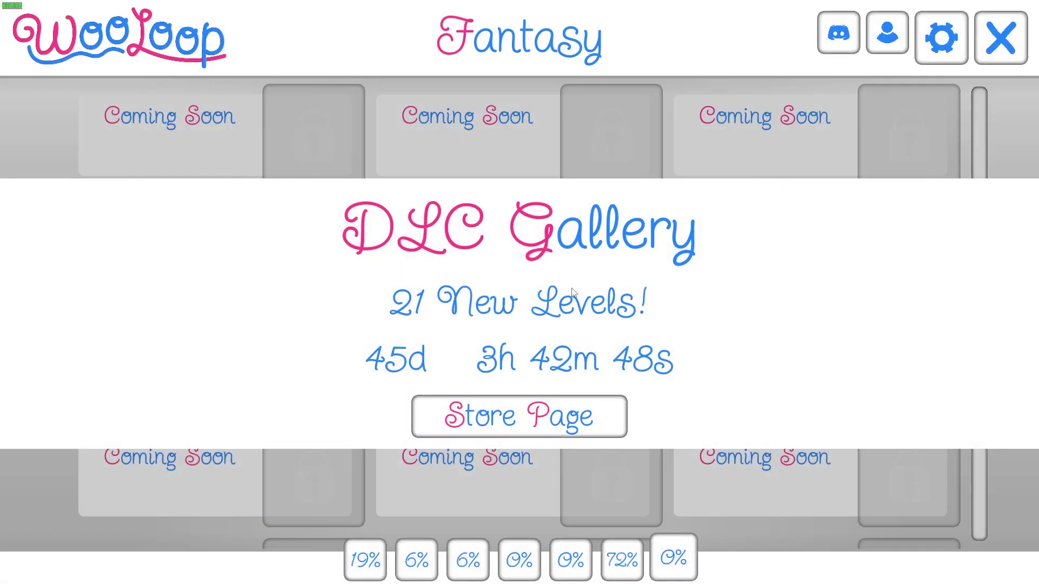
- Open the Circle level from Gallery 2 and try looping thread around its upper pins
click(417, 561)
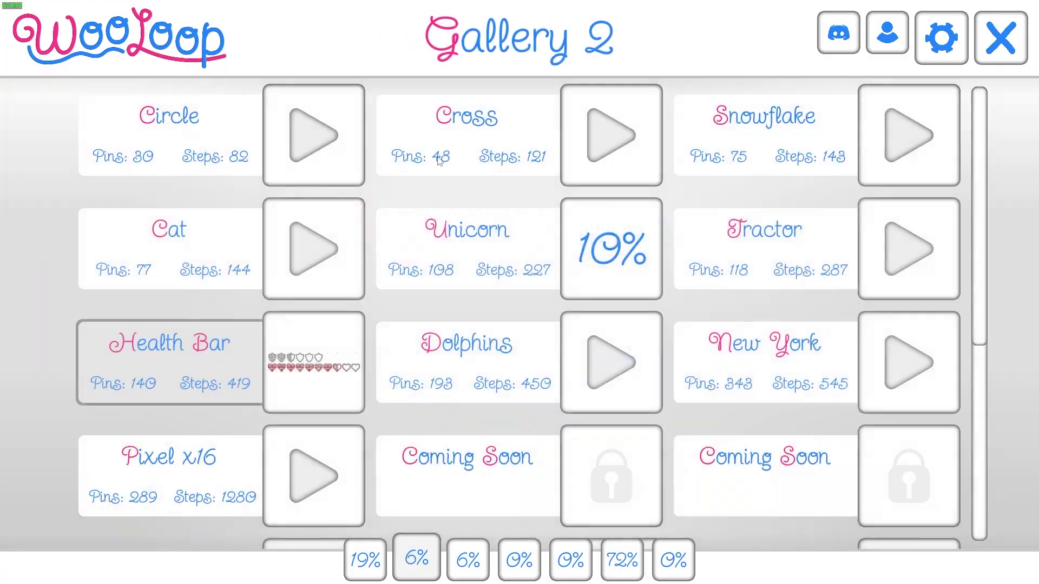
click(325, 142)
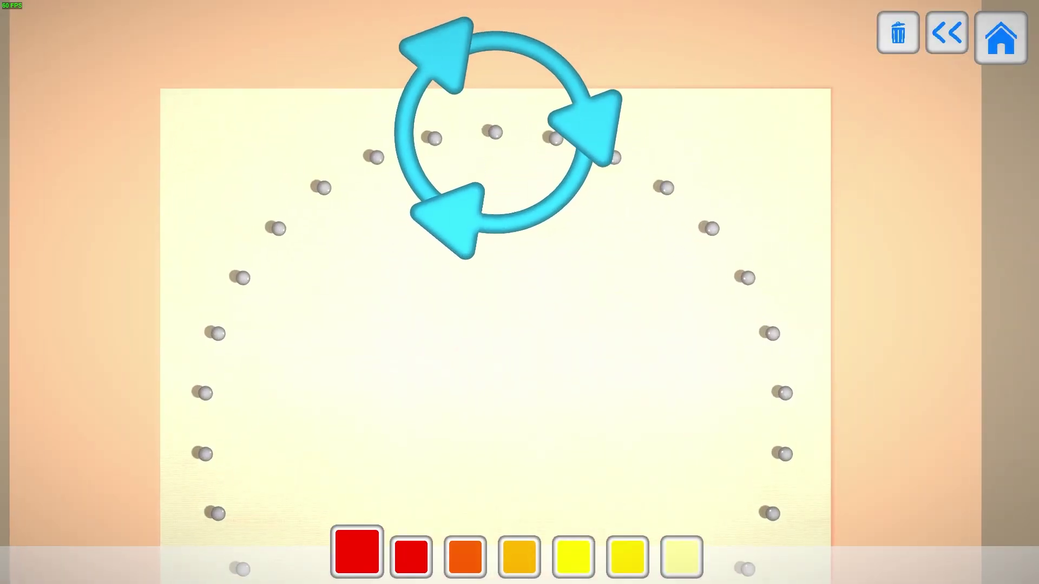
drag(547, 137, 696, 169)
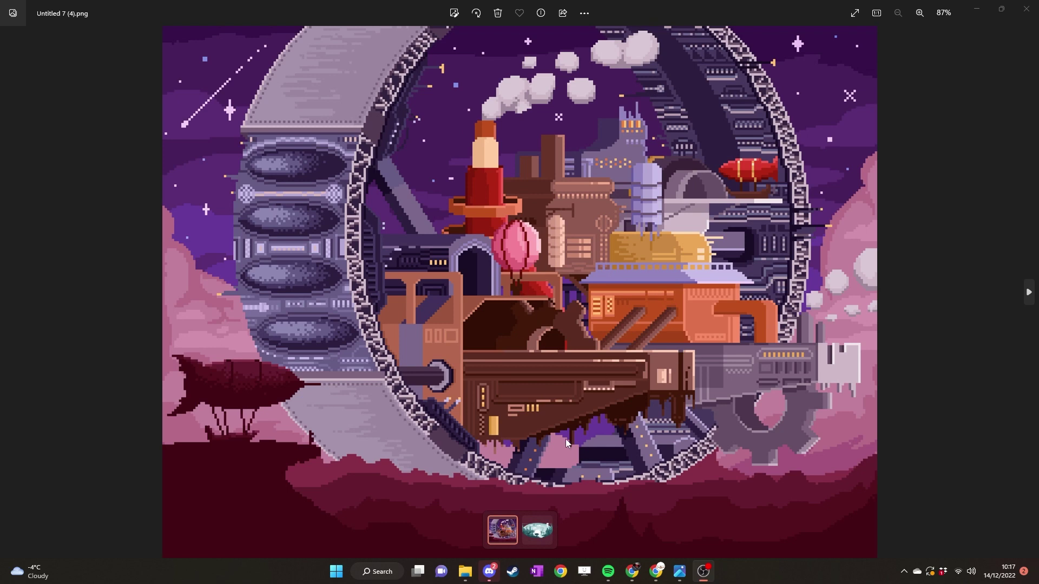
- View the other image in the Photos filmstrip beside Untitled 7 (4).png
click(543, 525)
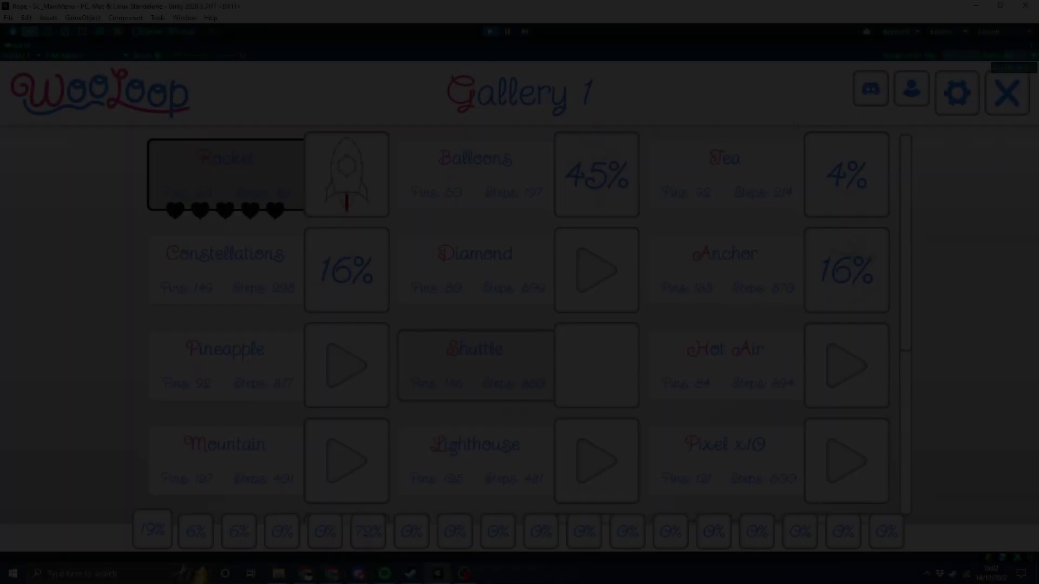
- Examine all the level slots in WooLoop's Gallery 1, from Rocket to World Map
scroll(741, 277, down, 6)
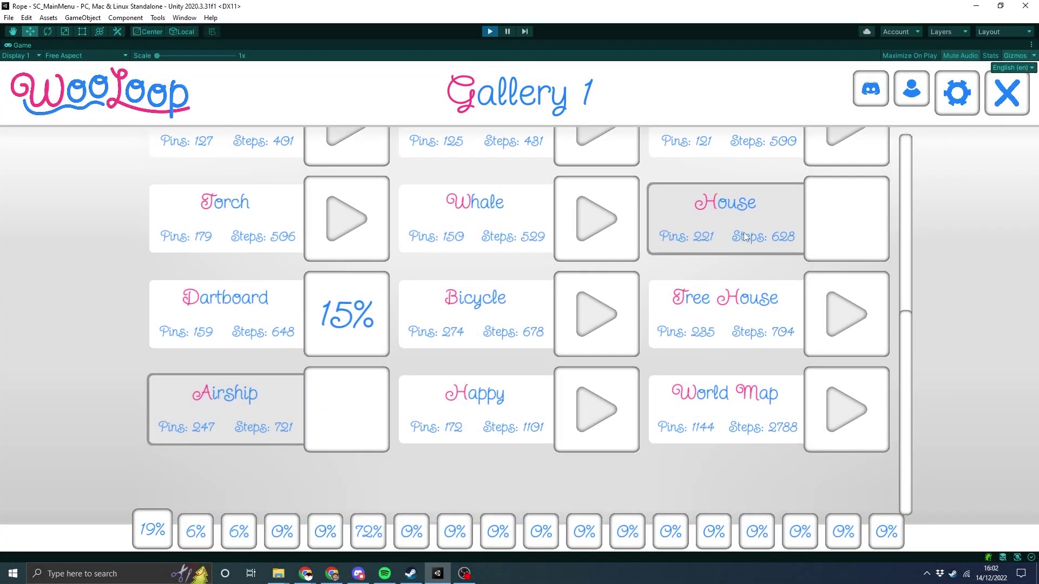
scroll(732, 235, up, 6)
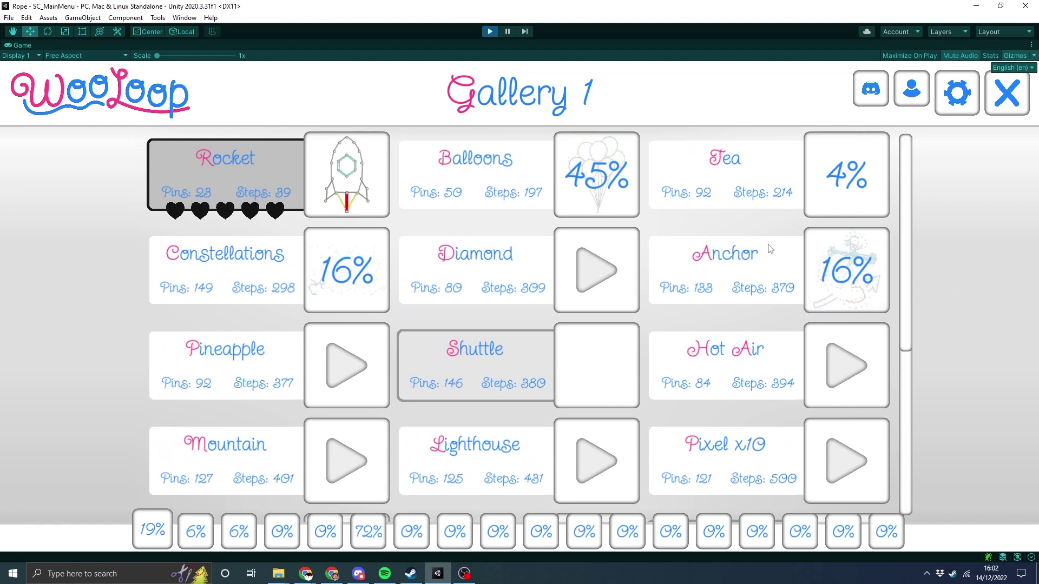
scroll(770, 428, up, 2)
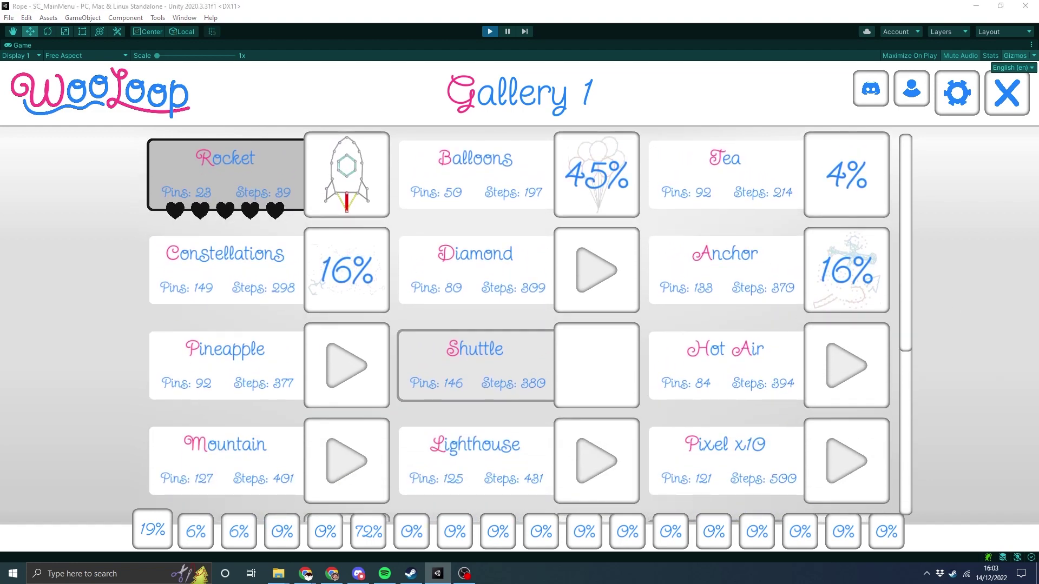
scroll(741, 264, down, 5)
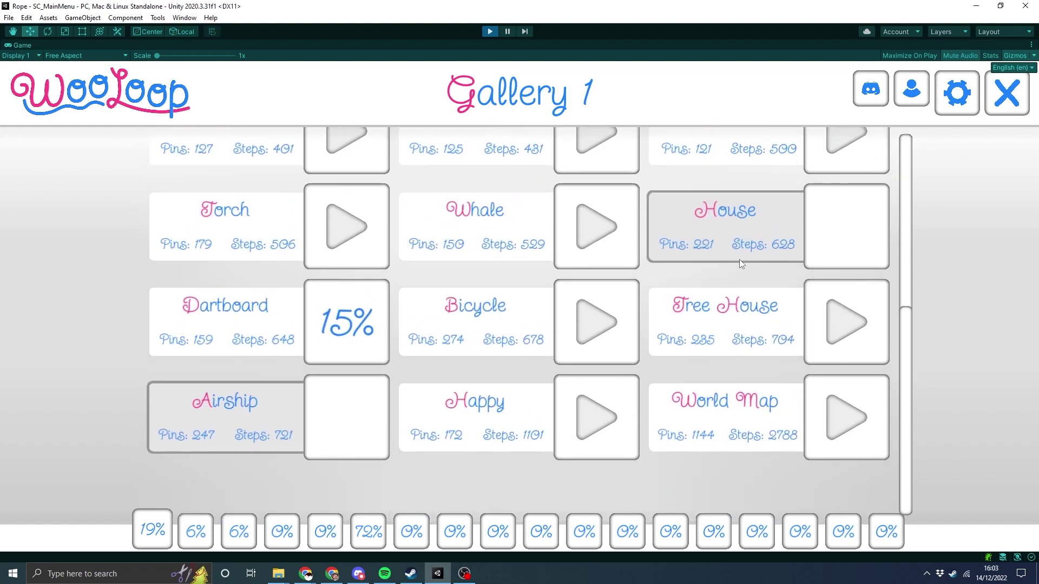
scroll(738, 259, up, 5)
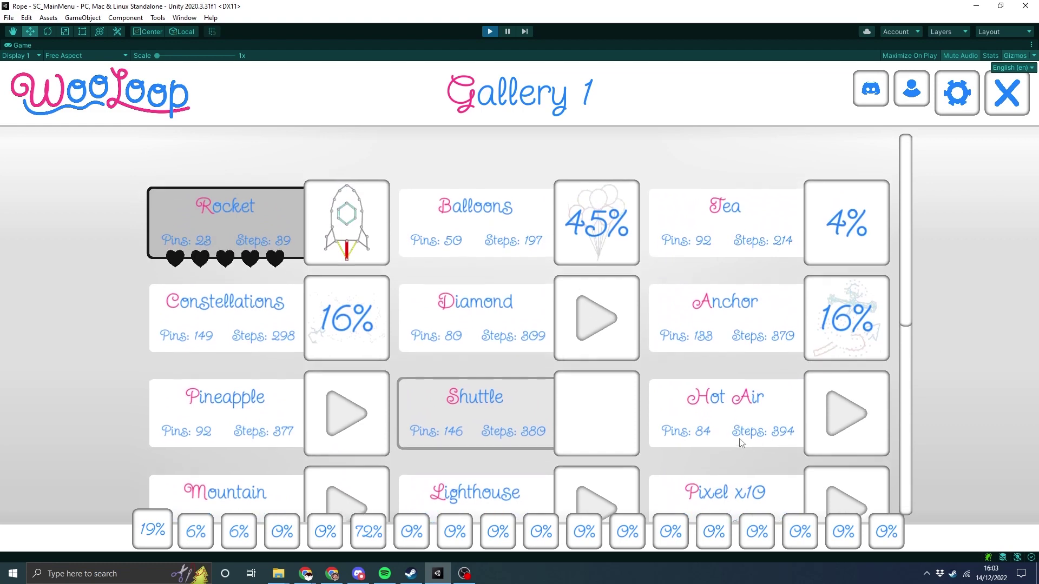
scroll(730, 356, down, 5)
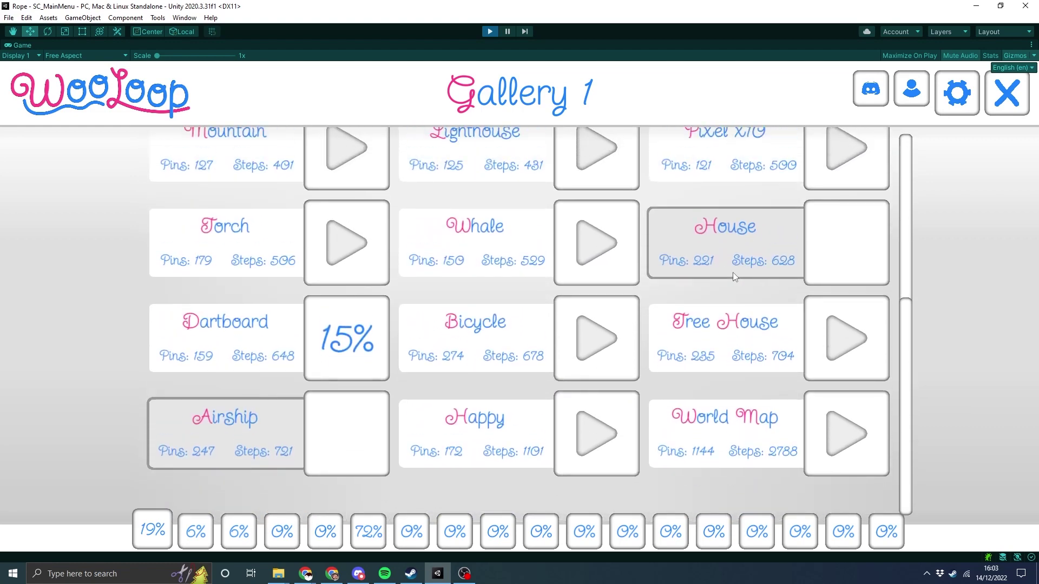
scroll(735, 253, up, 5)
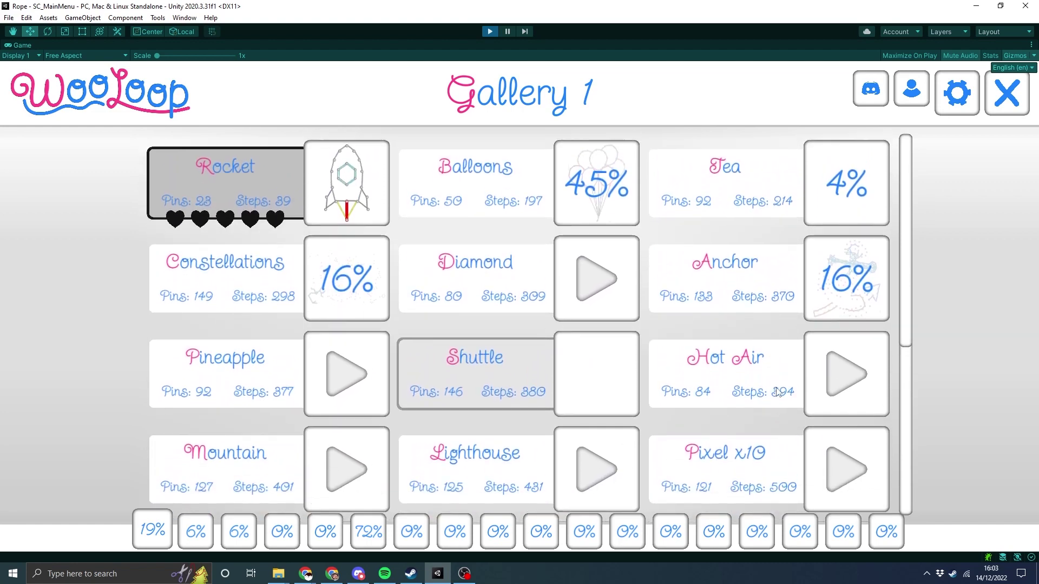
- Switch the game preview's locale to Korean and on to Italian in Gallery 1
click(1010, 68)
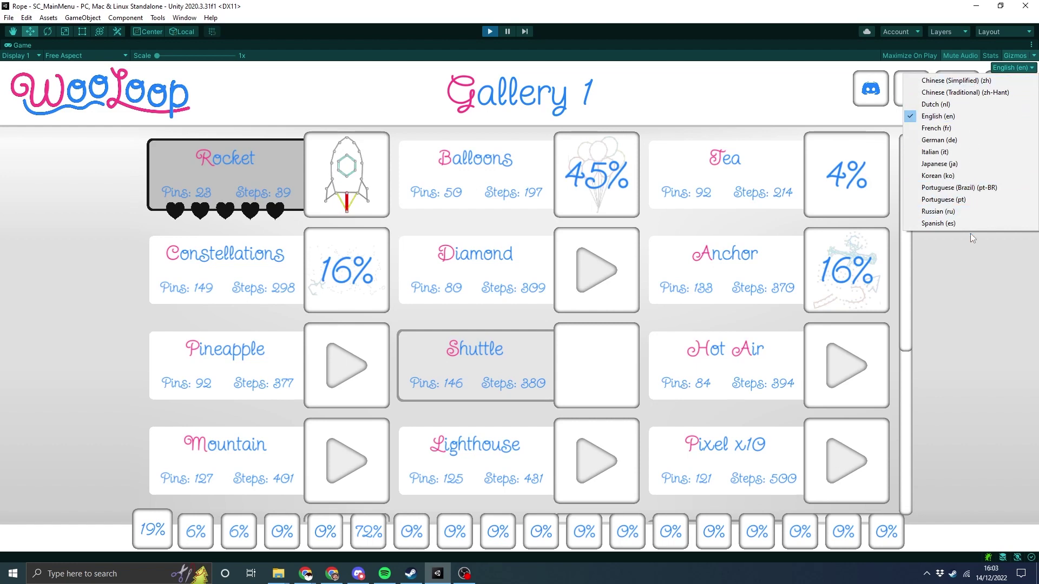
click(968, 175)
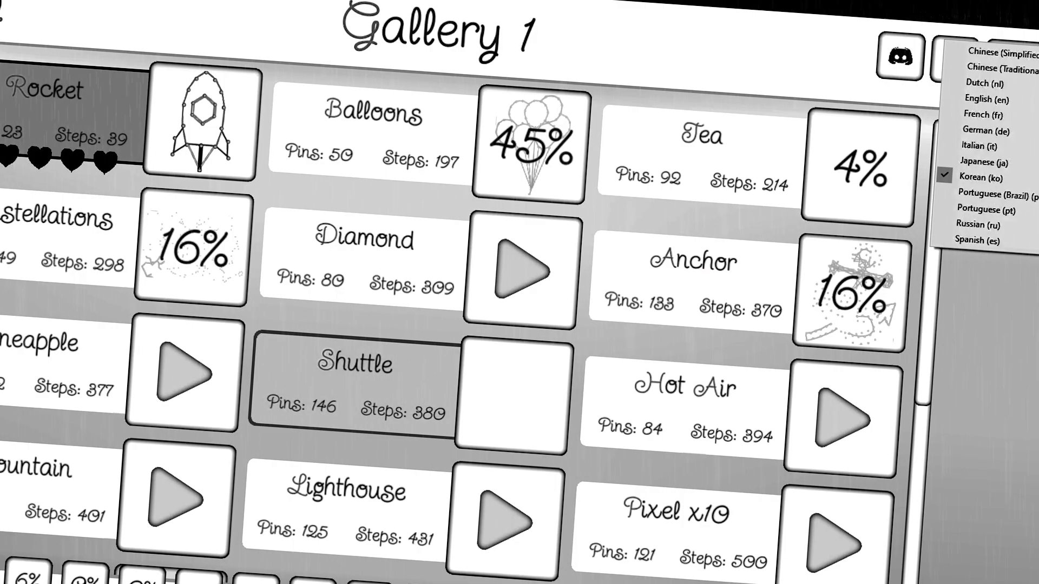
click(1010, 145)
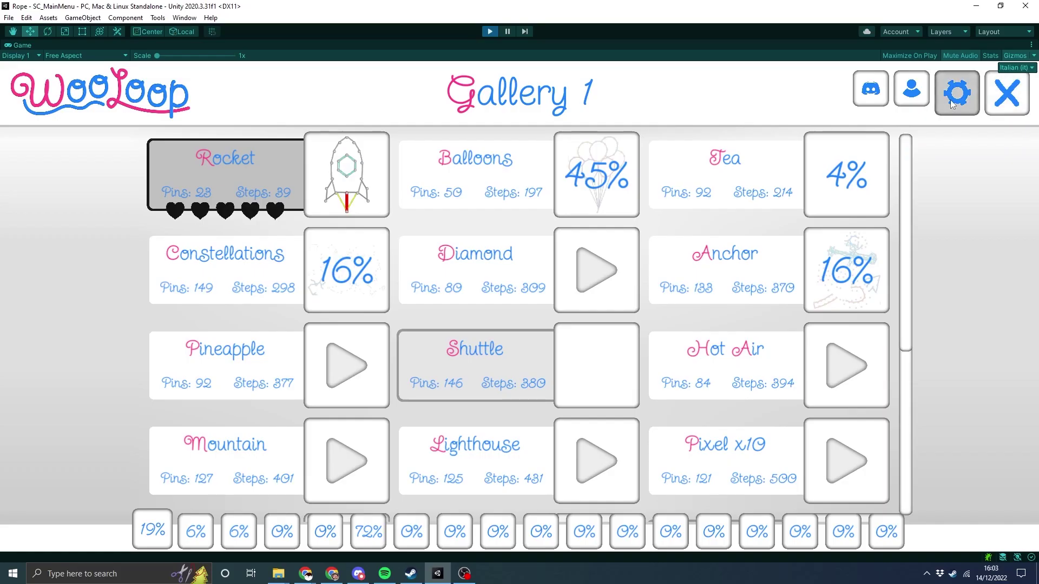
- Open the accessibility section of the WooLoop settings and check its options under the Italian locale
click(1011, 70)
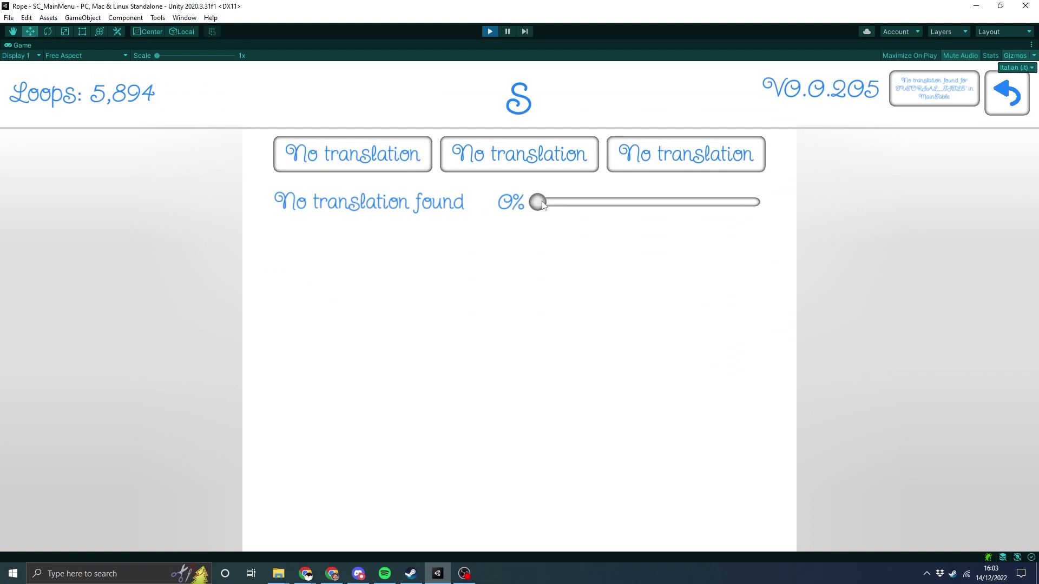
click(519, 154)
scroll(454, 433, down, 3)
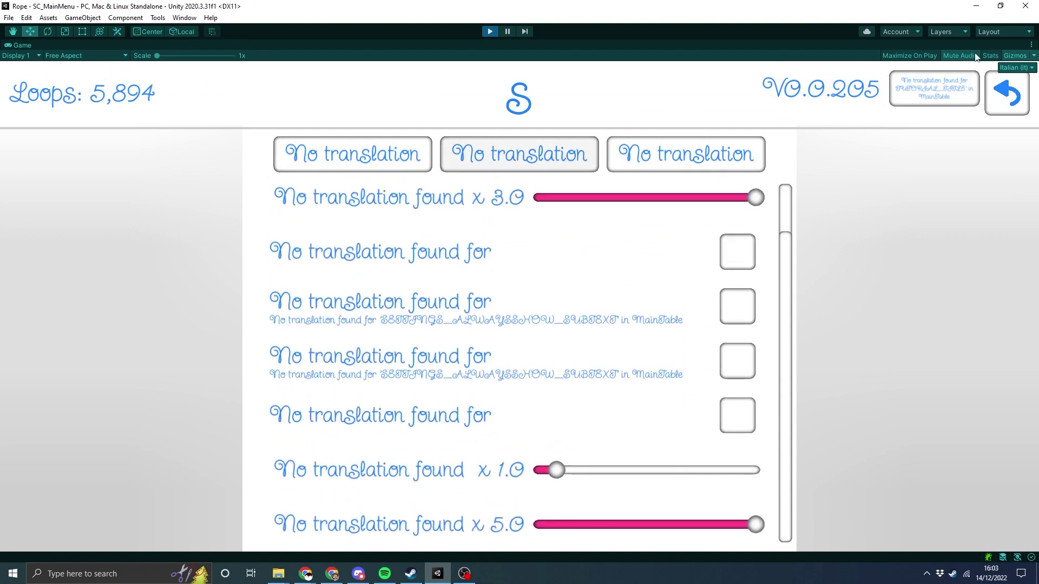
- Switch the game preview's locale to French, check the accessibility options and return to the gallery
click(1013, 67)
click(951, 129)
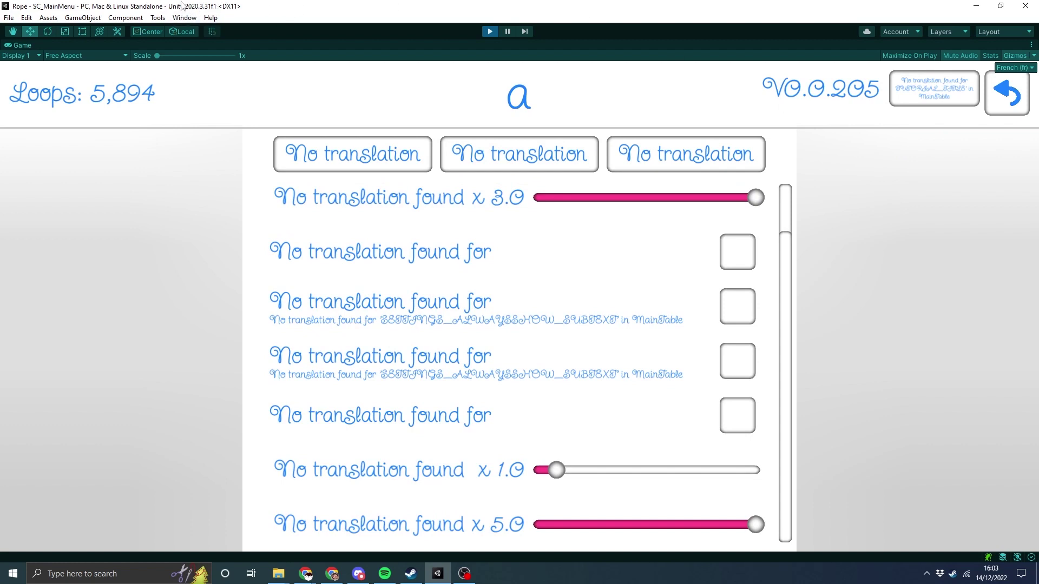
drag(787, 268, 579, 203)
scroll(508, 498, down, 3)
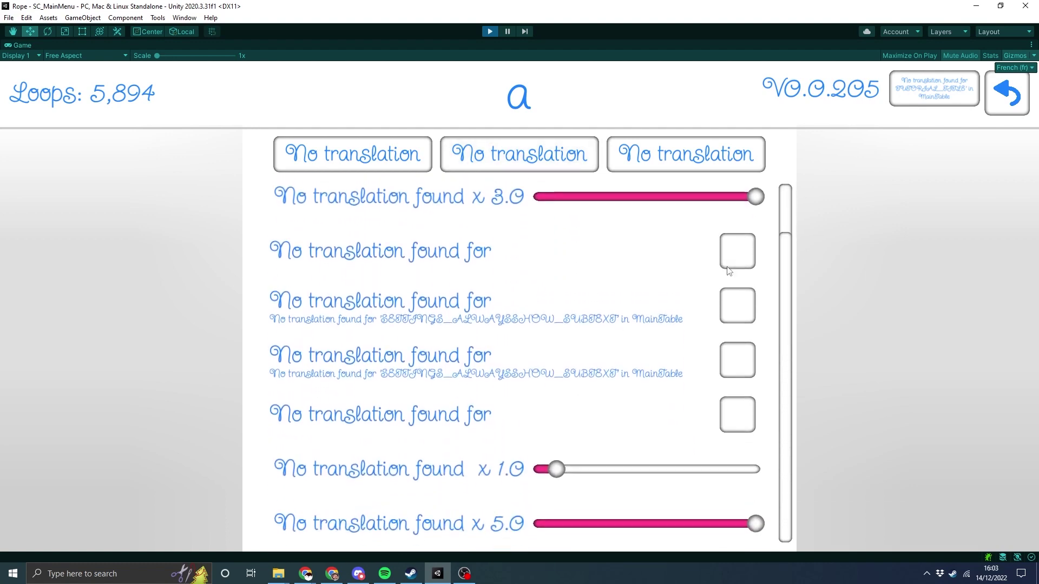
click(1005, 108)
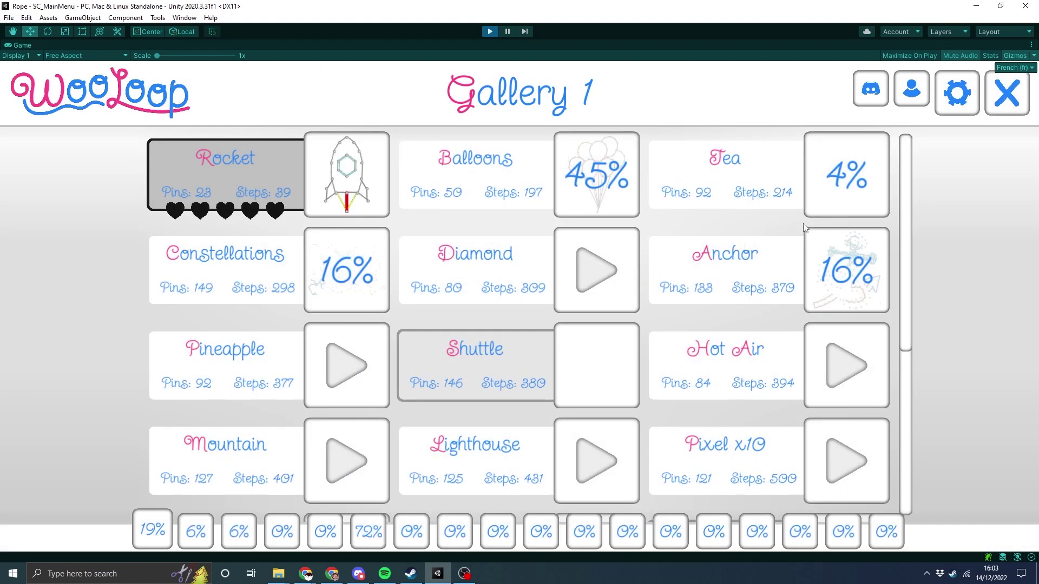
click(422, 532)
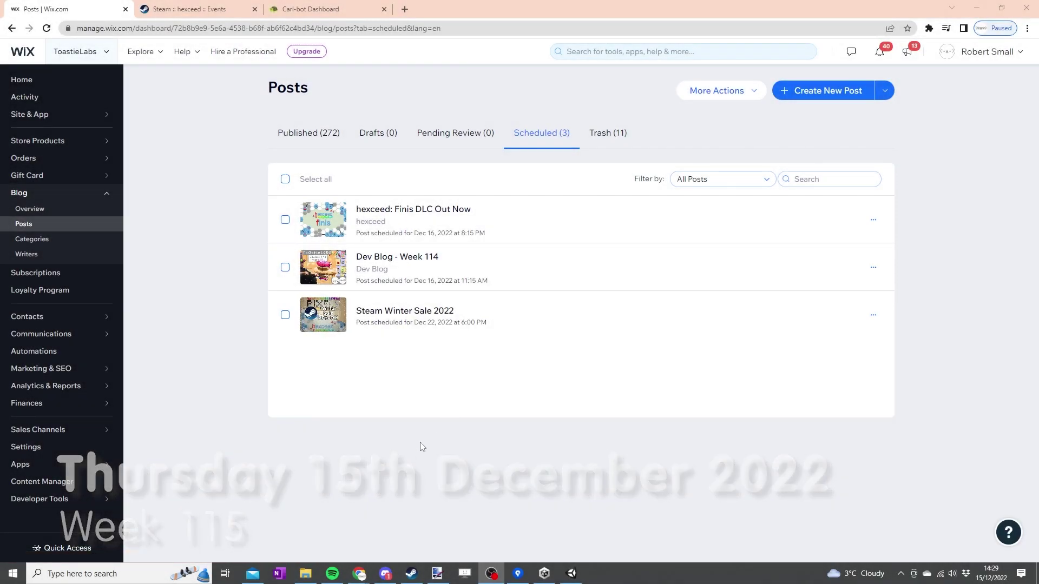
- Review the scheduled Wix blog posts and hexceed's Steam events in the browser, and view hexceed's library page in Steam
click(217, 9)
click(312, 7)
click(181, 7)
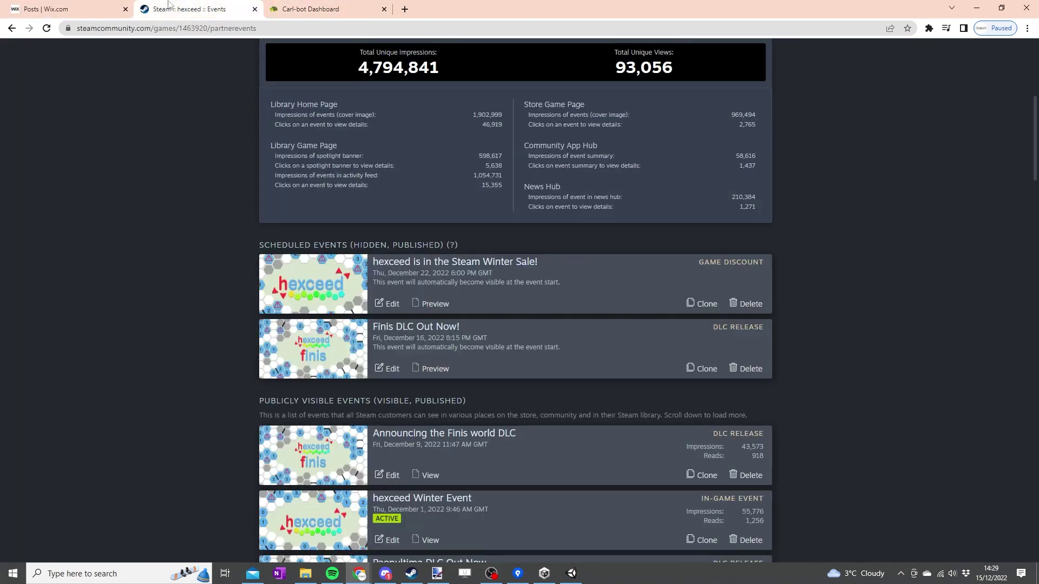
click(59, 8)
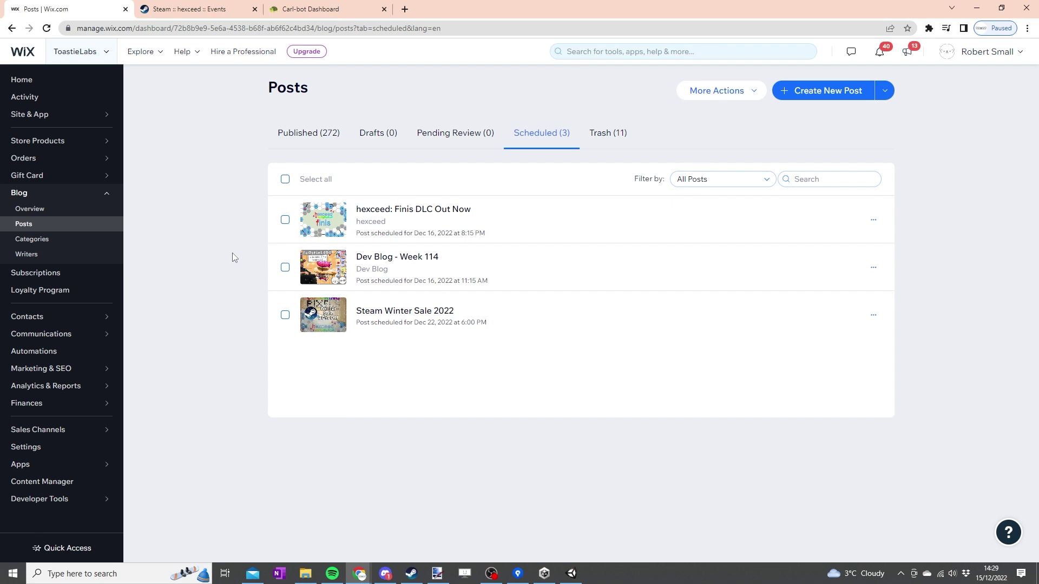
click(204, 7)
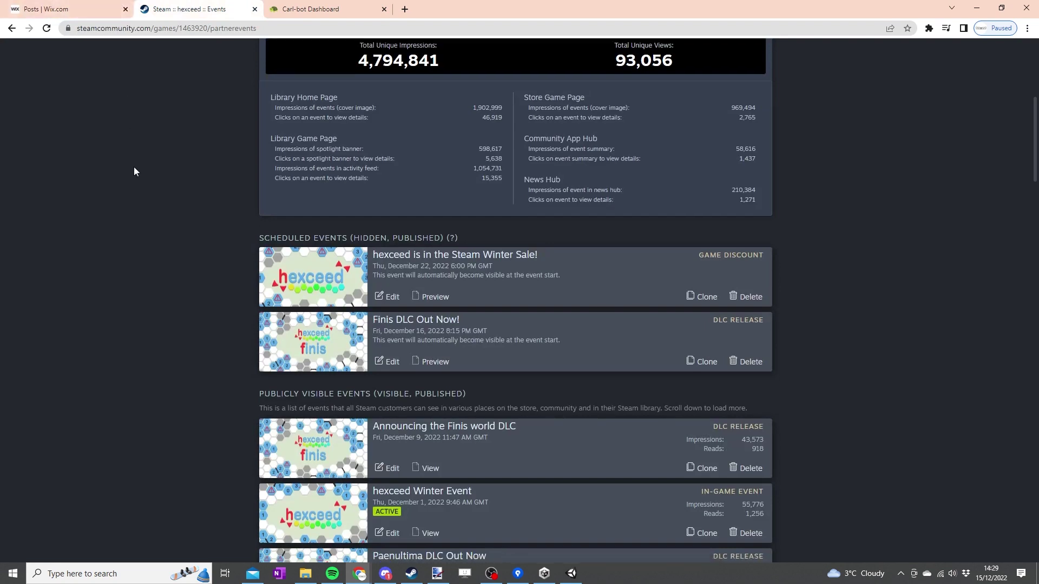
scroll(162, 195, down, 2)
scroll(130, 152, up, 3)
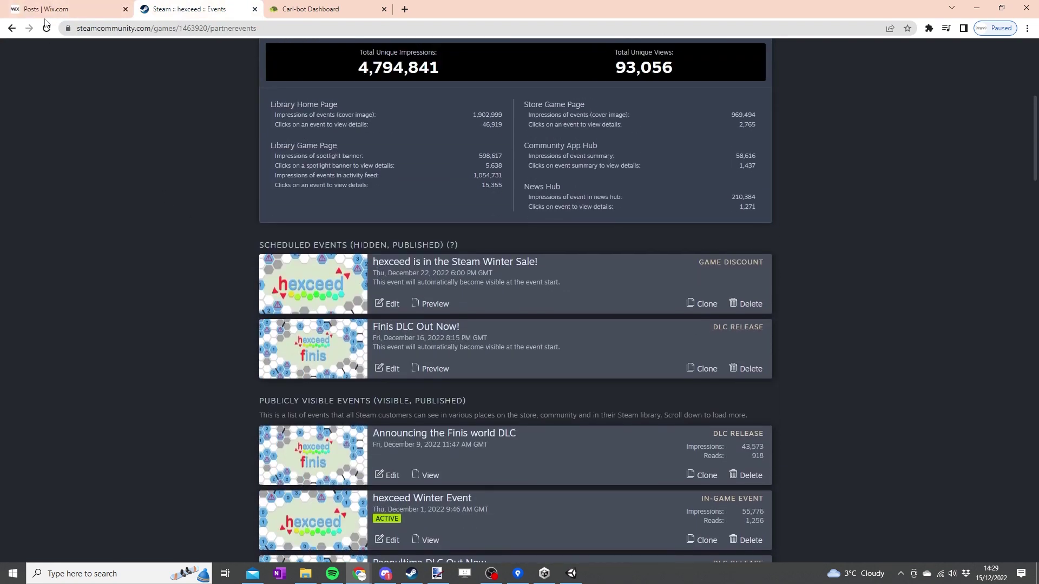
click(411, 574)
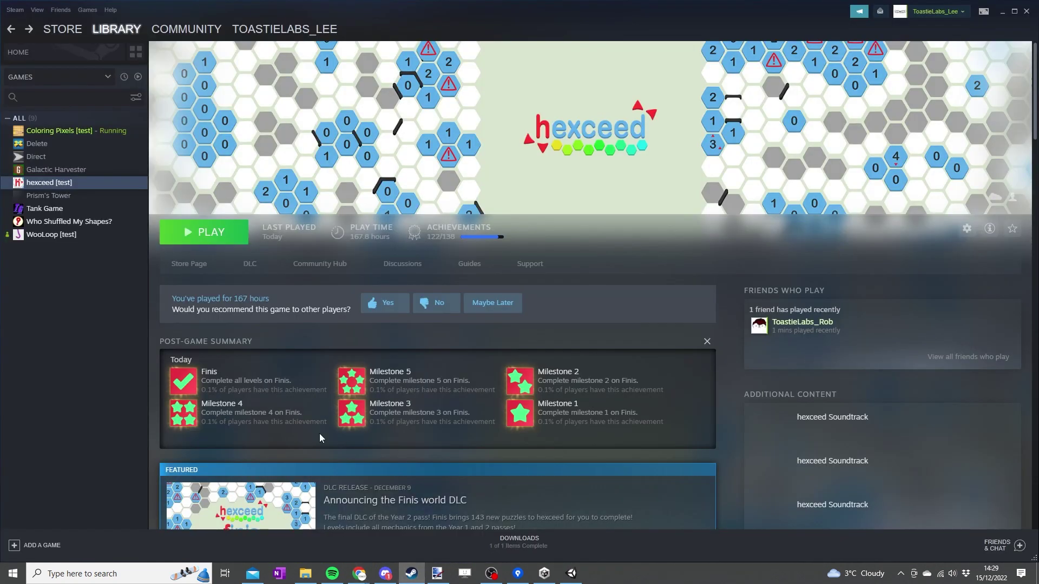
mouse_move(369, 574)
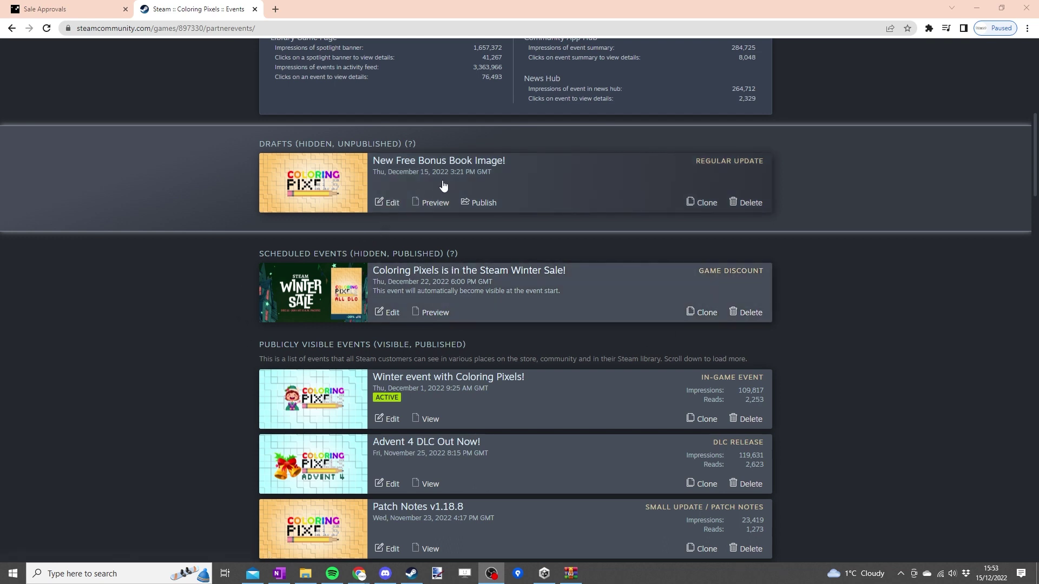
- Preview the Coloring Pixels draft event "New Free Bonus Book Image!" and read its New Year message, patch notes and WooLoop section
click(427, 204)
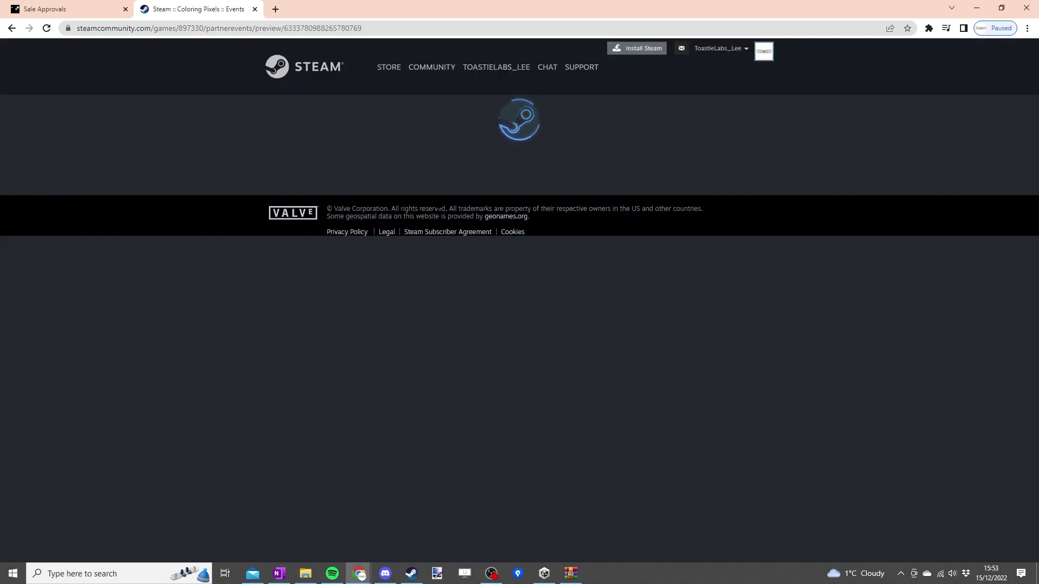
scroll(446, 271, down, 5)
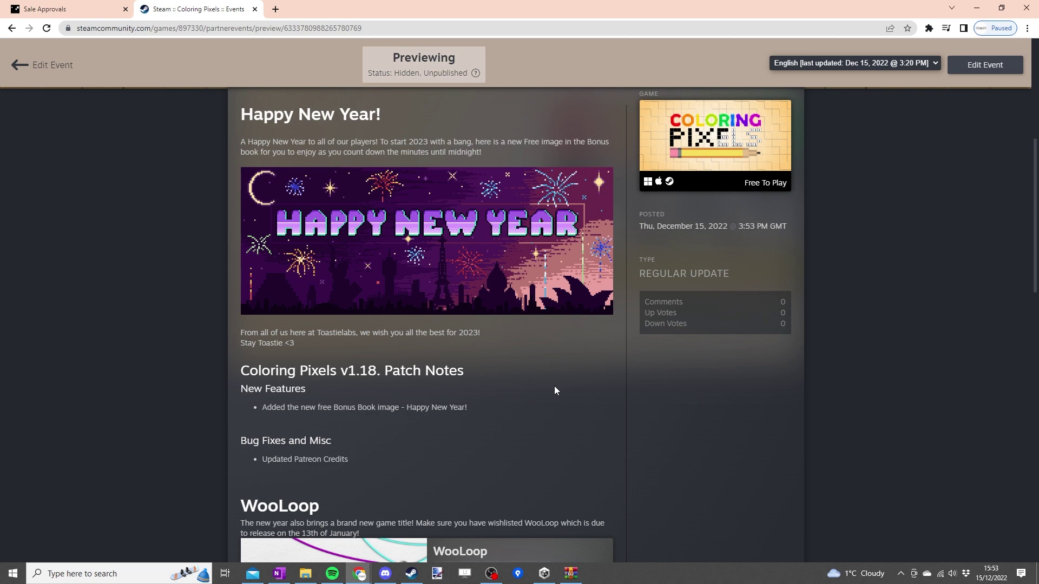
scroll(541, 379, up, 2)
scroll(460, 368, down, 4)
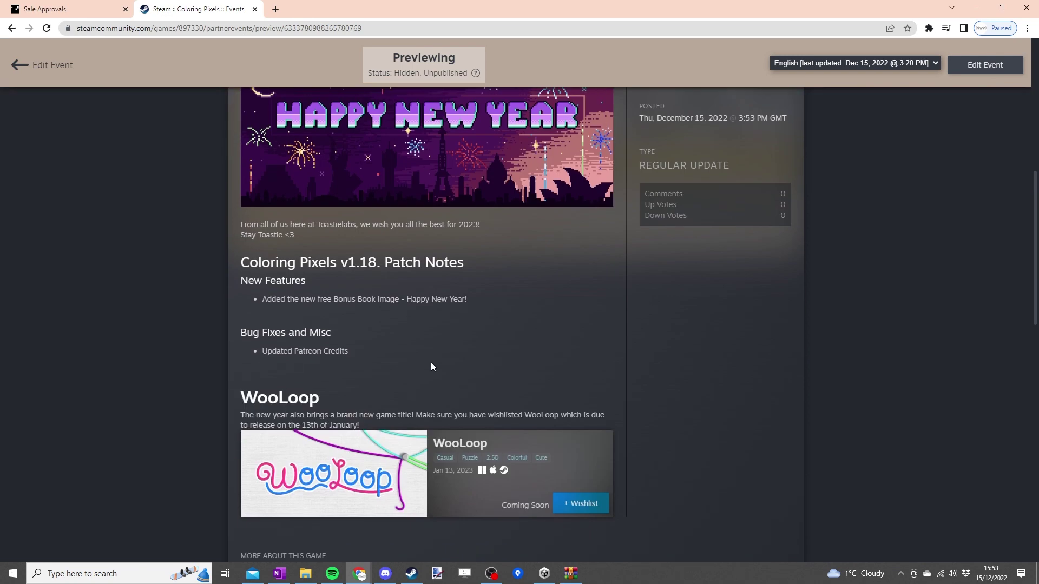
scroll(460, 270, up, 6)
scroll(395, 272, down, 3)
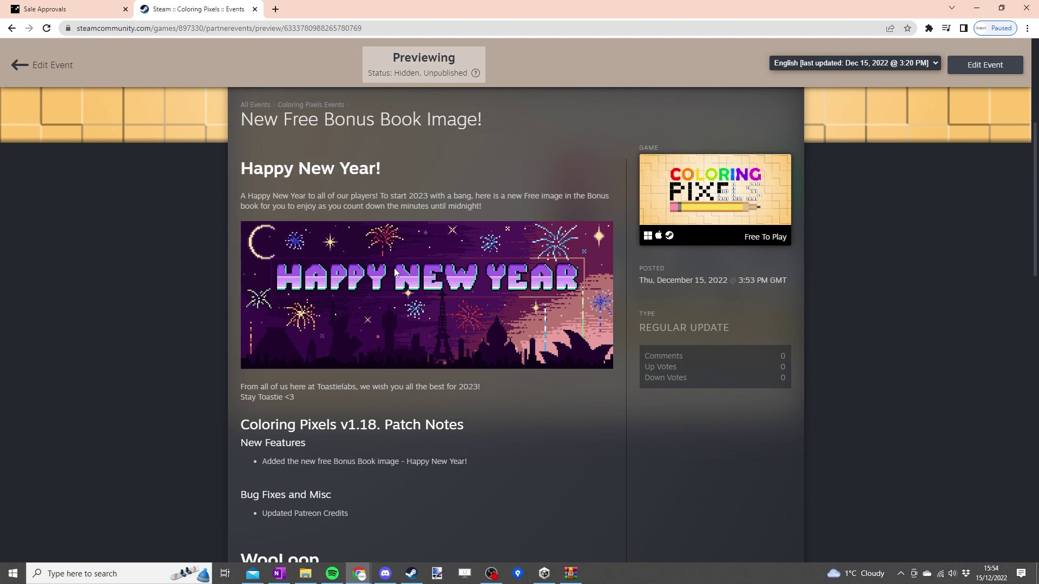
drag(380, 425, 350, 429)
click(467, 420)
scroll(365, 407, down, 3)
scroll(423, 400, up, 3)
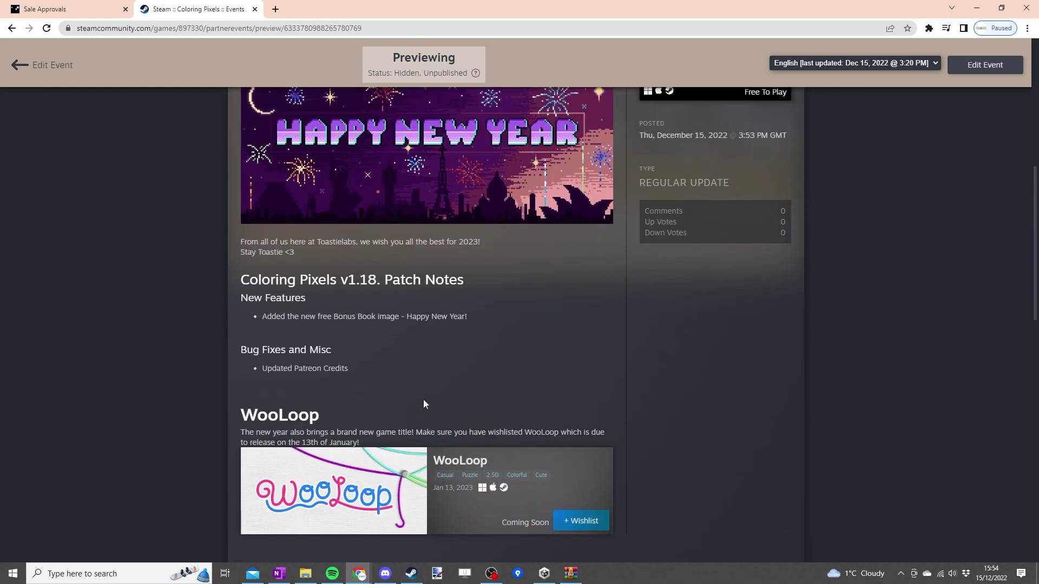
scroll(424, 398, down, 4)
drag(608, 356, 290, 319)
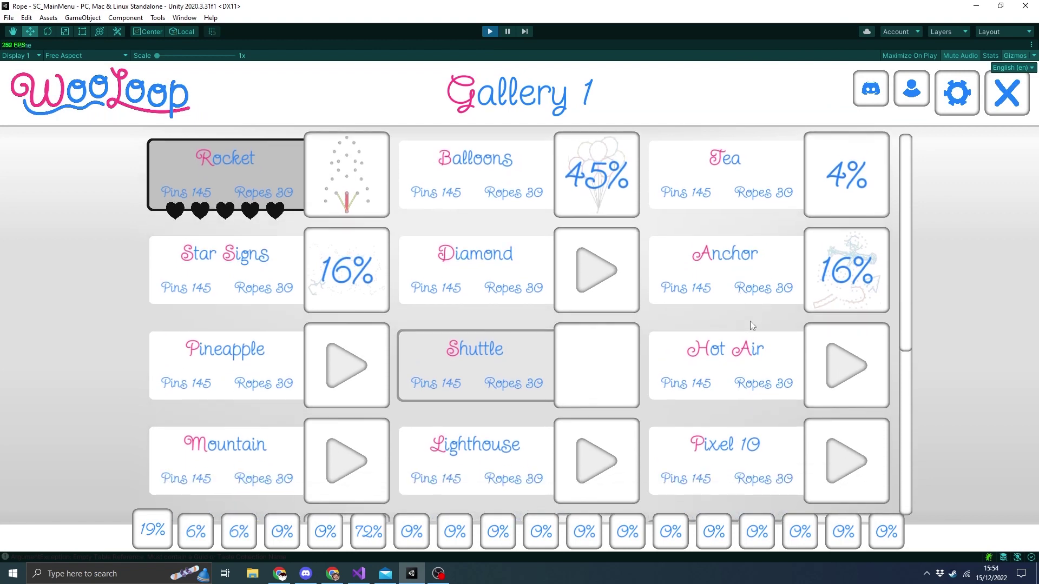
- Look through the level titles and pin and rope labels in WooLoop's Gallery 1, and open Gallery 2
scroll(722, 262, down, 3)
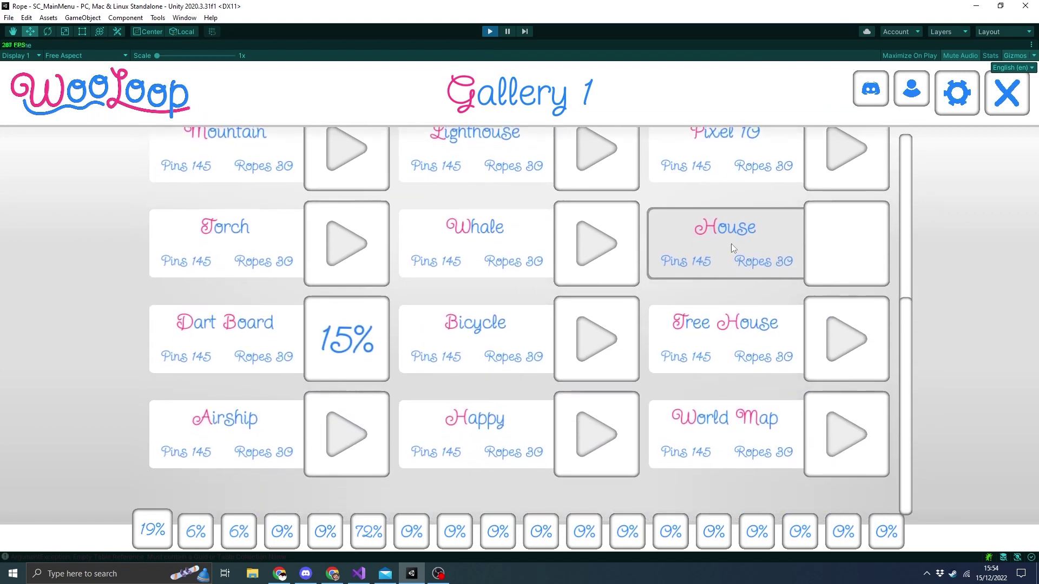
scroll(478, 216, up, 1)
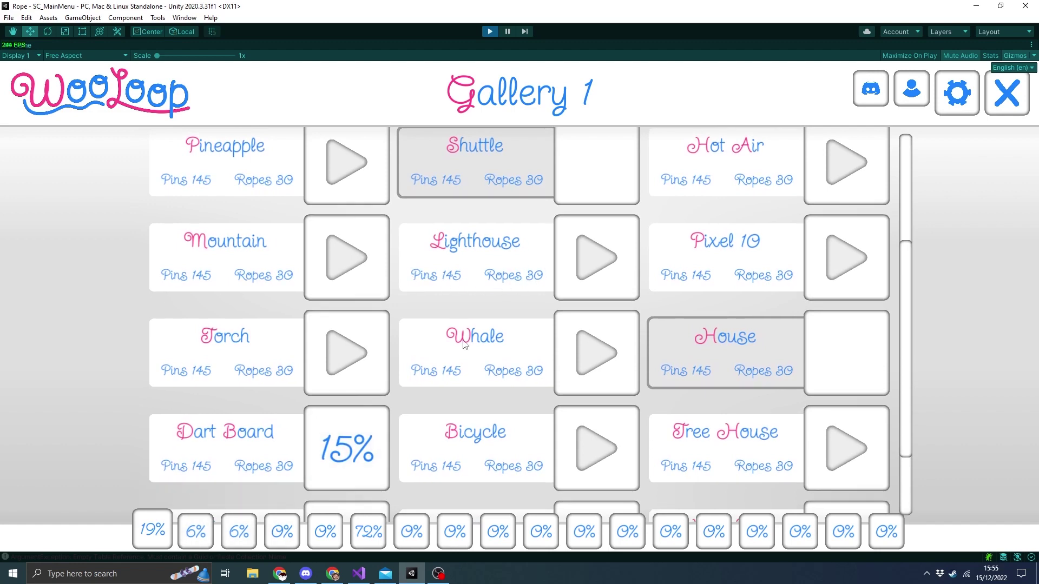
scroll(457, 387, up, 2)
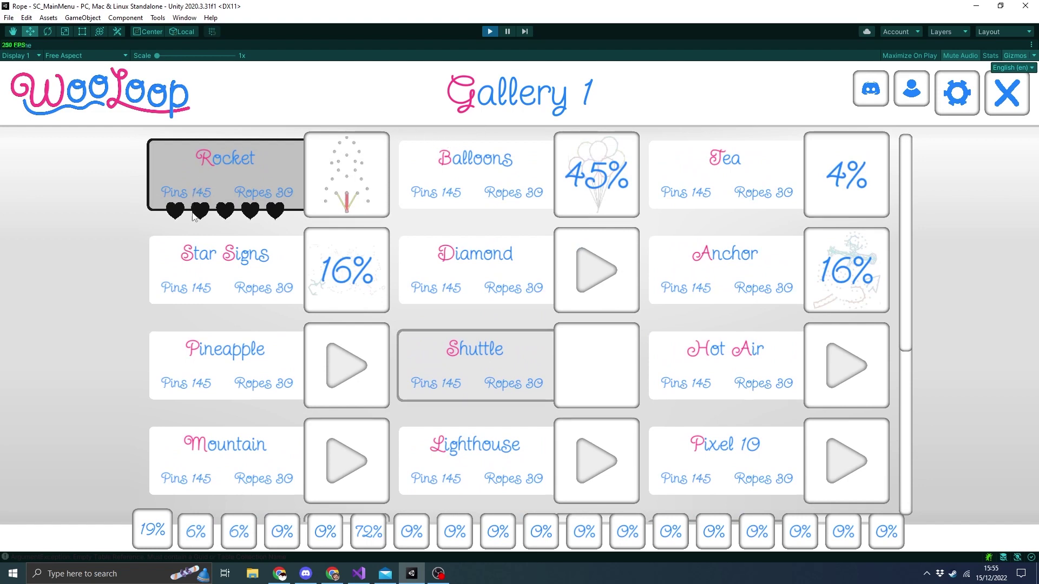
scroll(485, 184, down, 5)
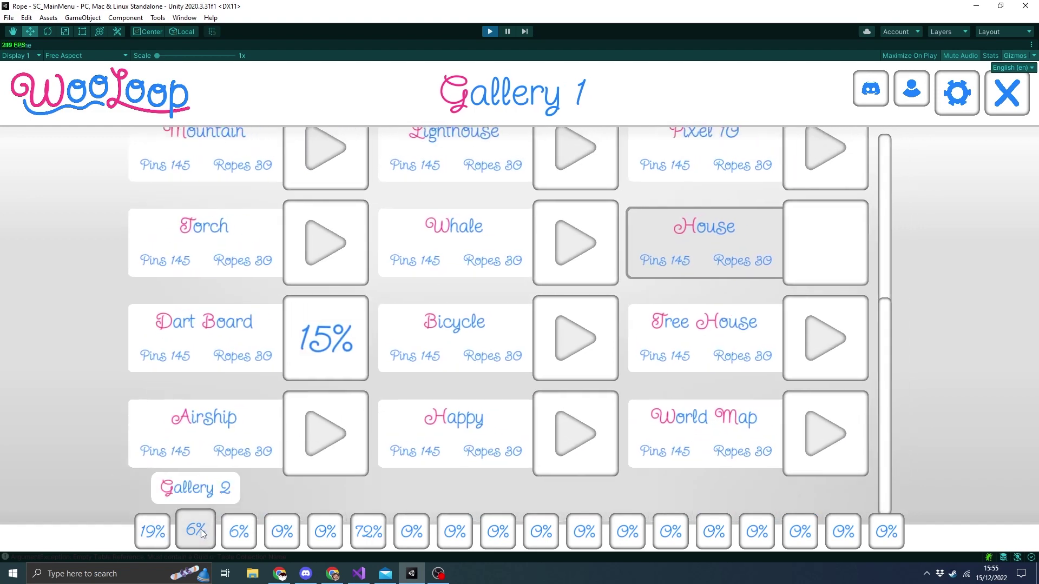
click(202, 534)
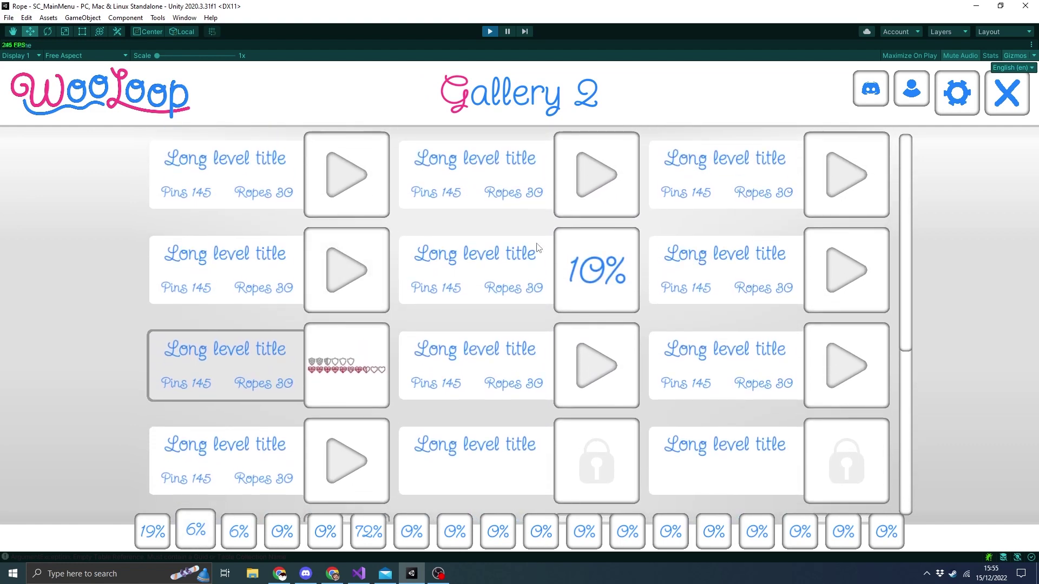
- Switch the game preview's locale to German, to Korean and back to German in Gallery 2
click(1006, 68)
click(949, 140)
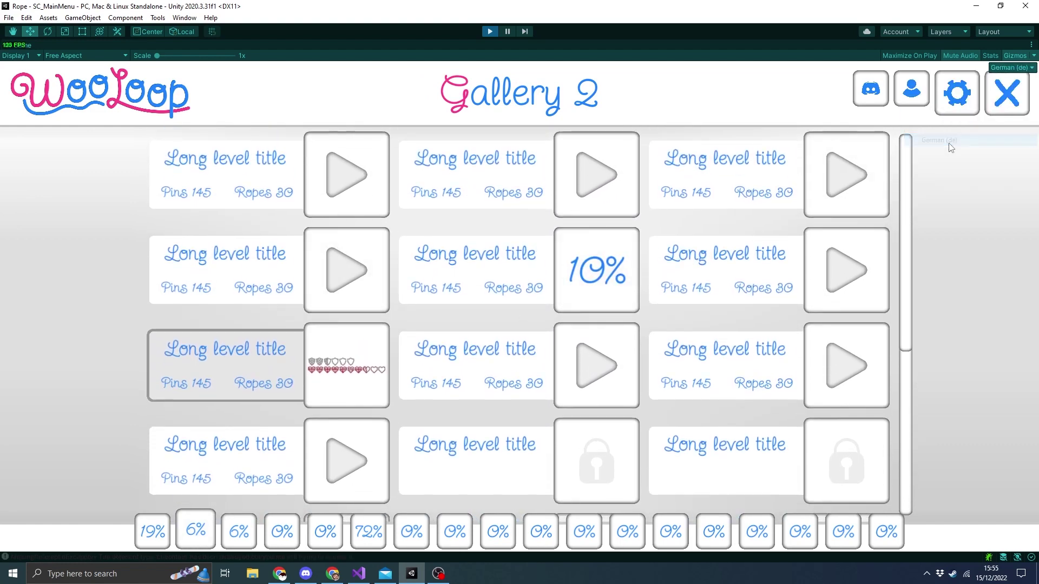
click(1029, 69)
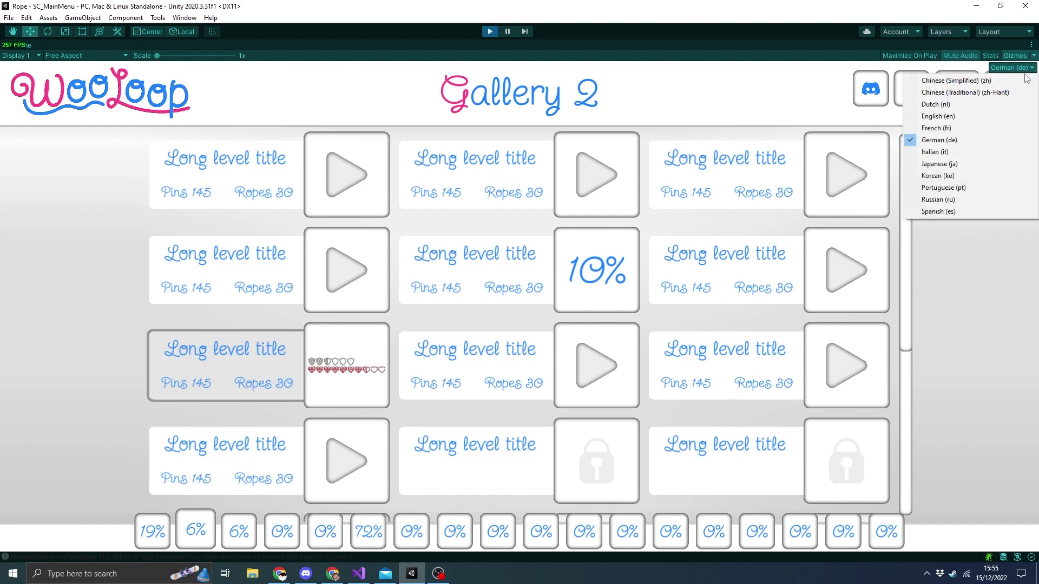
click(965, 178)
click(1024, 70)
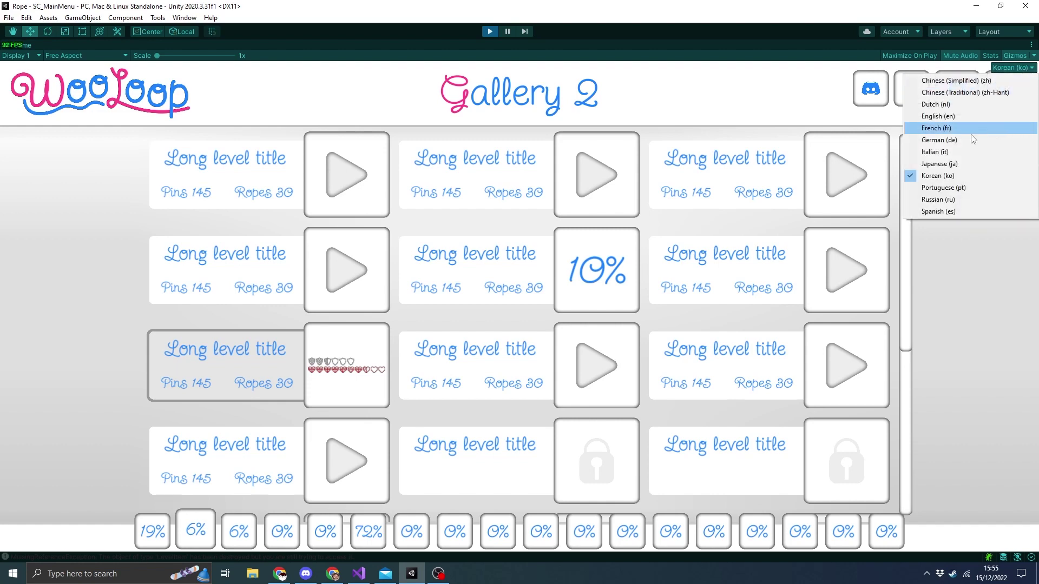
click(949, 136)
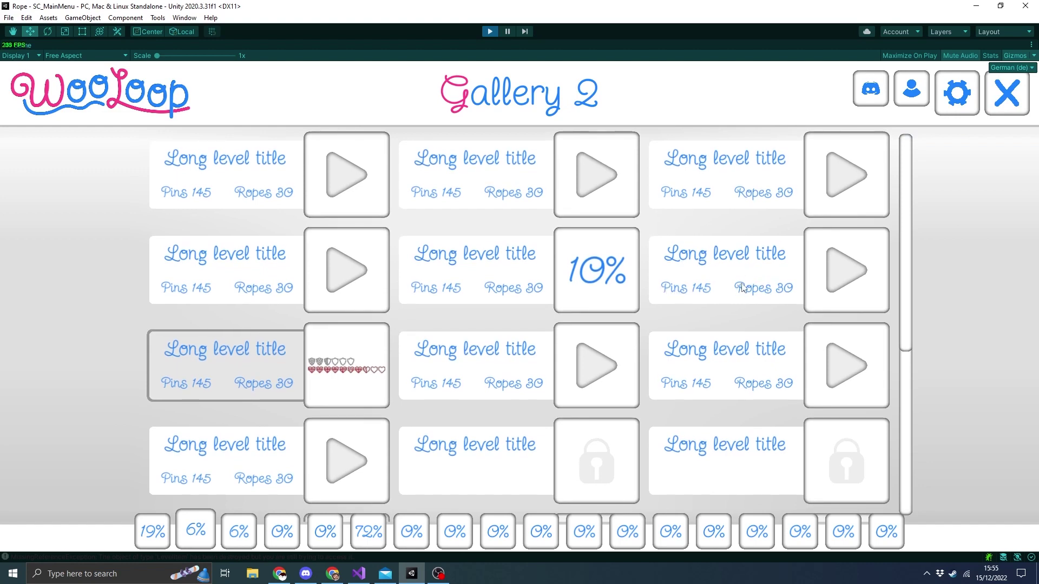
- Open the accessibility section of the WooLoop settings and go to its language option
click(958, 97)
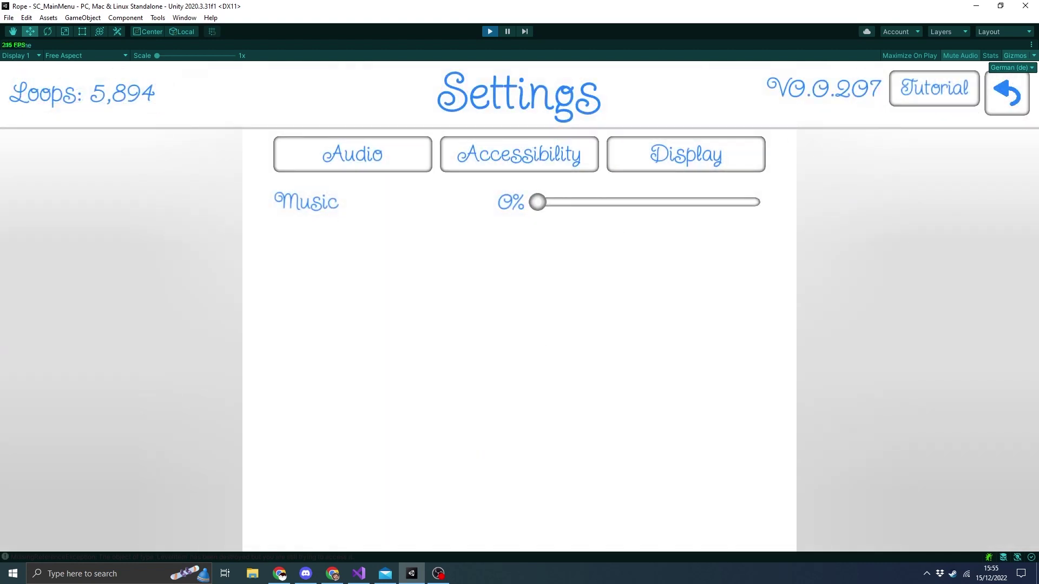
click(1009, 68)
click(573, 157)
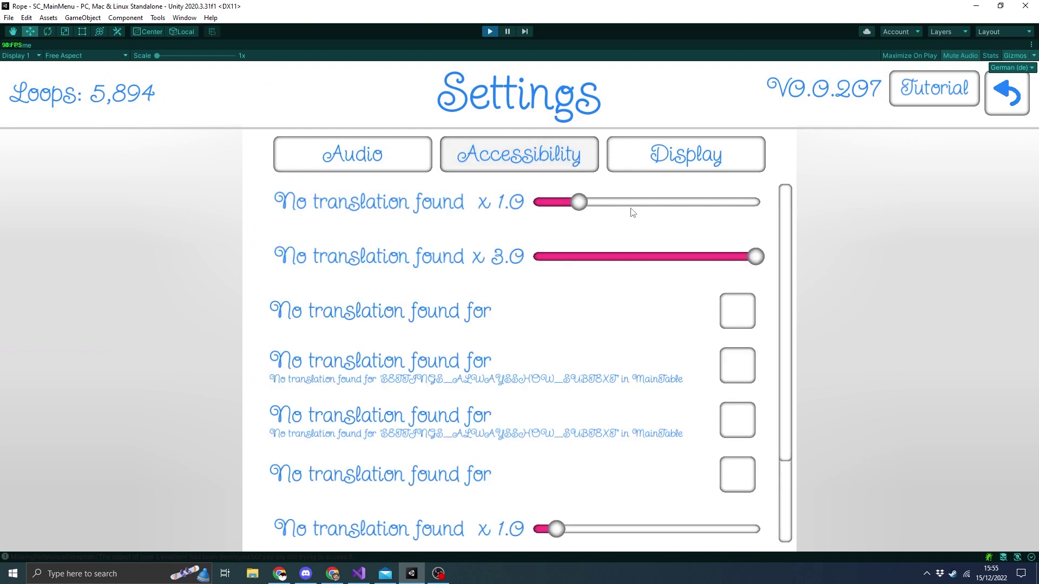
scroll(644, 486, down, 3)
- Set the in-game language option to Nederlands, to 中國人 and back to Nederlands
click(643, 516)
click(638, 444)
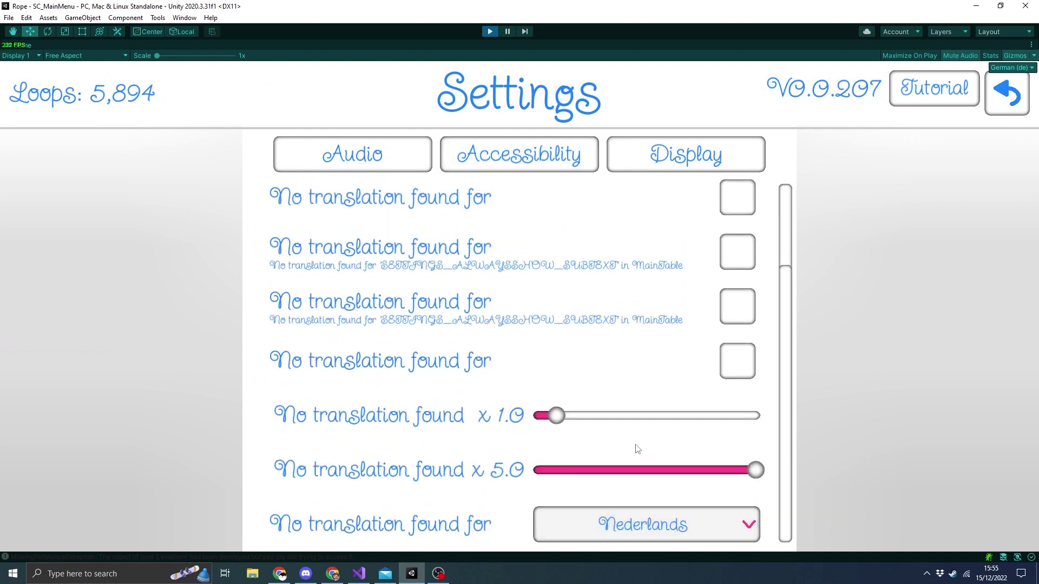
click(623, 520)
click(645, 414)
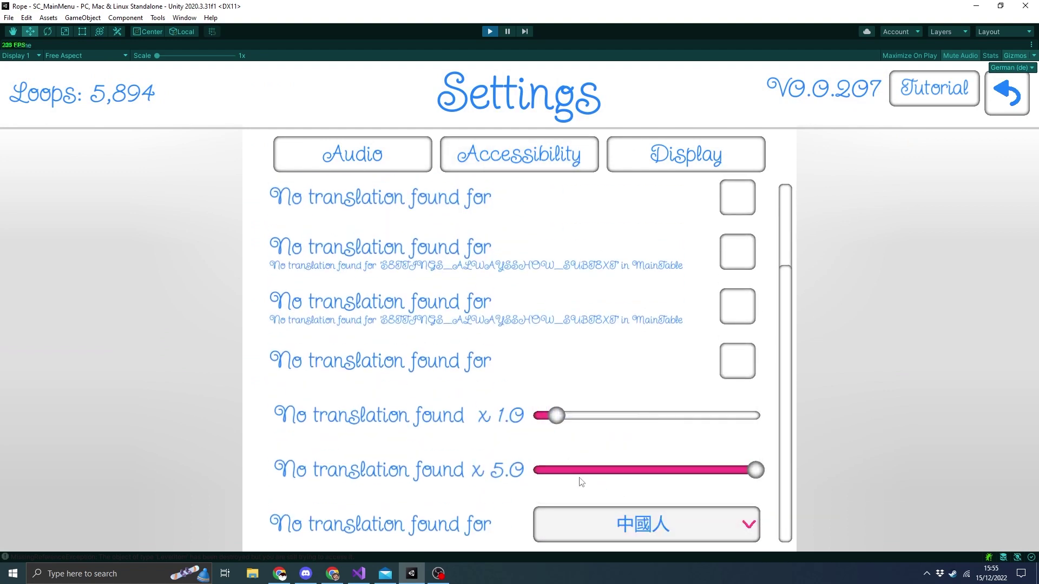
click(594, 524)
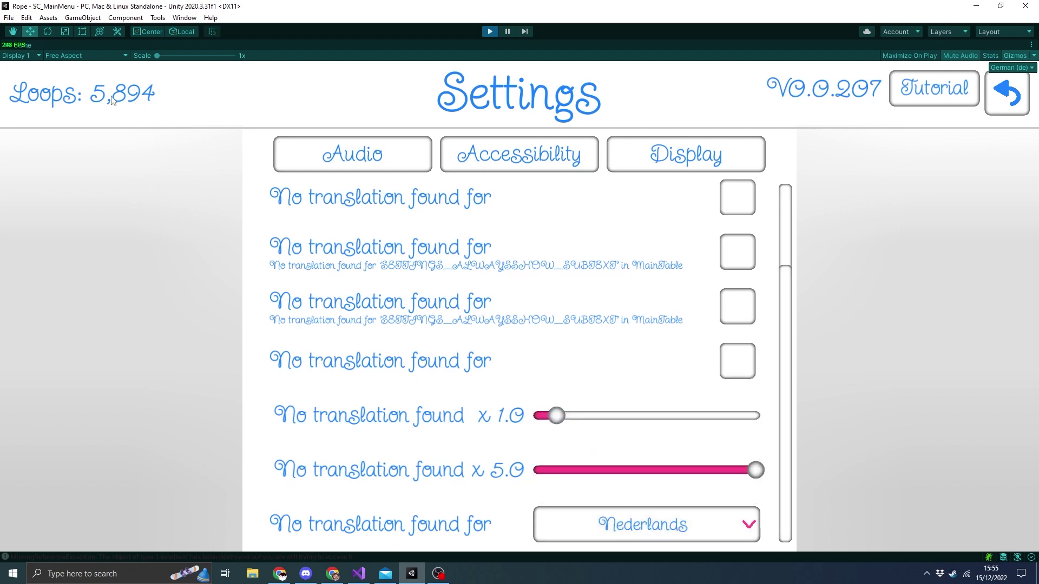
- Leave the settings and look through the level cards of Gallery 2 in the German locale
click(997, 110)
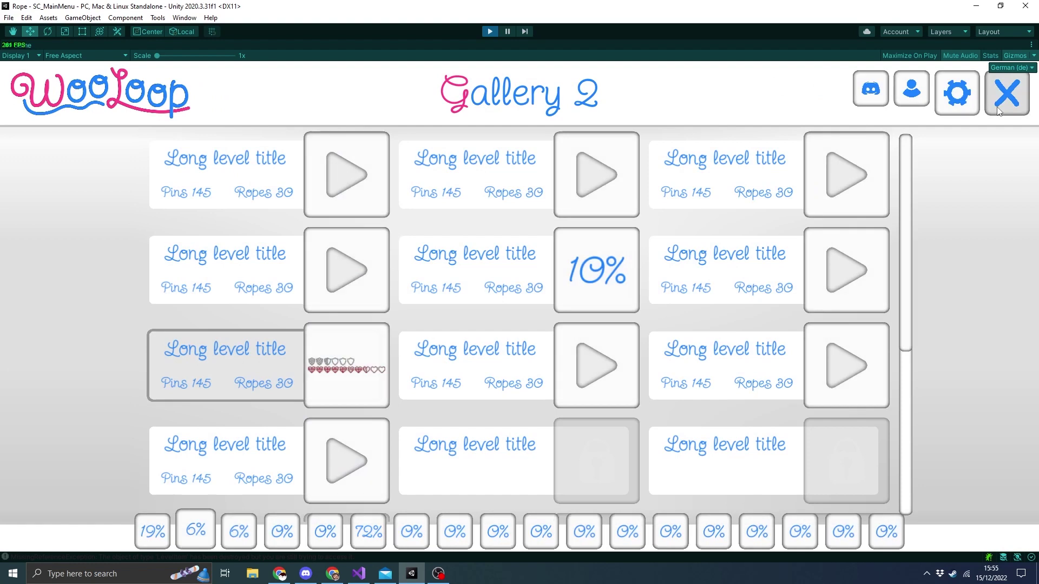
scroll(910, 219, down, 5)
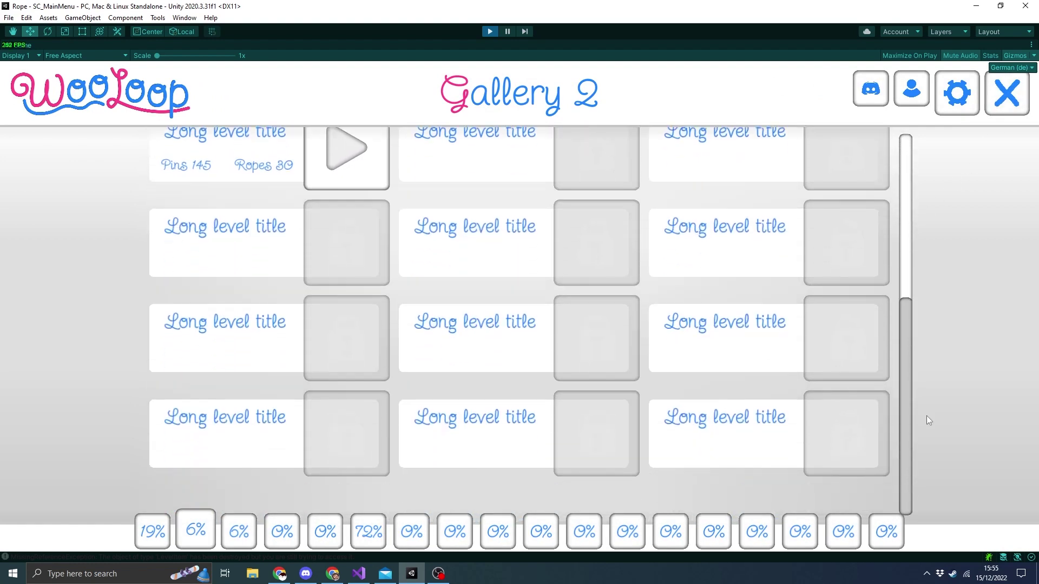
scroll(926, 416, up, 5)
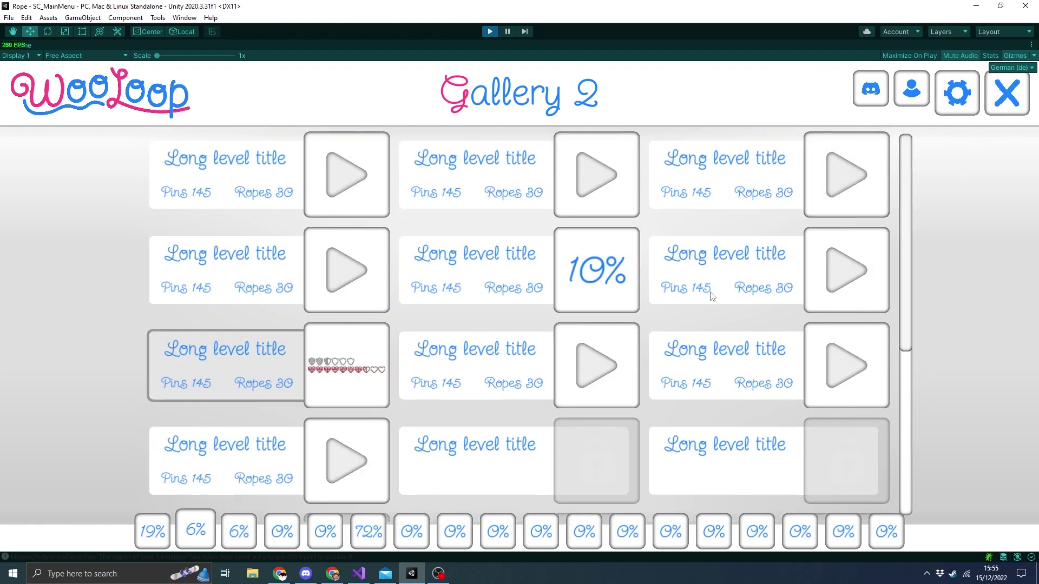
scroll(707, 292, down, 3)
scroll(679, 464, up, 3)
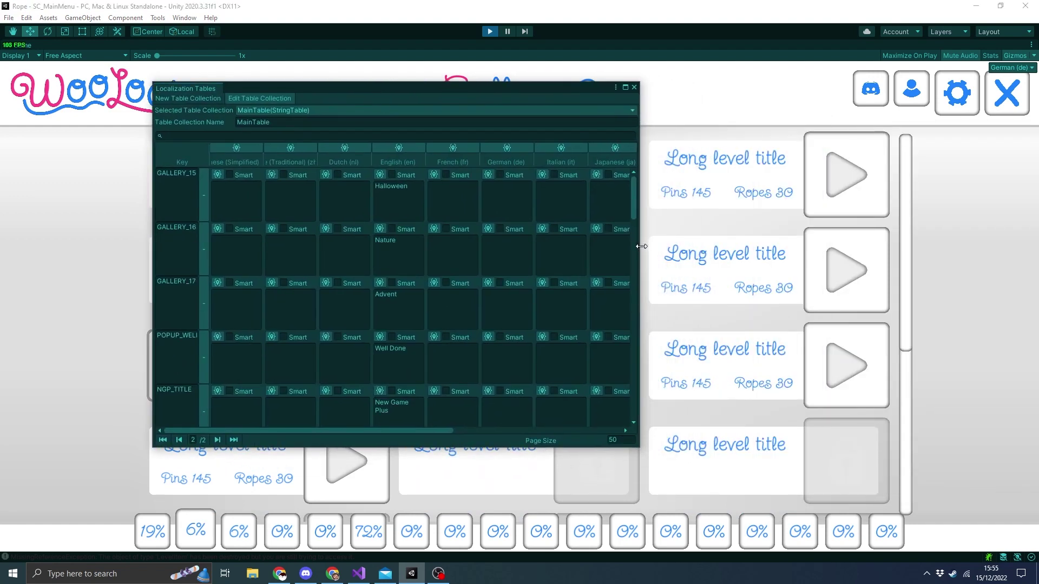
- Widen the Localization Tables window to show all language columns and look through the MainTable's level name entries
drag(641, 246, 946, 267)
scroll(771, 339, down, 15)
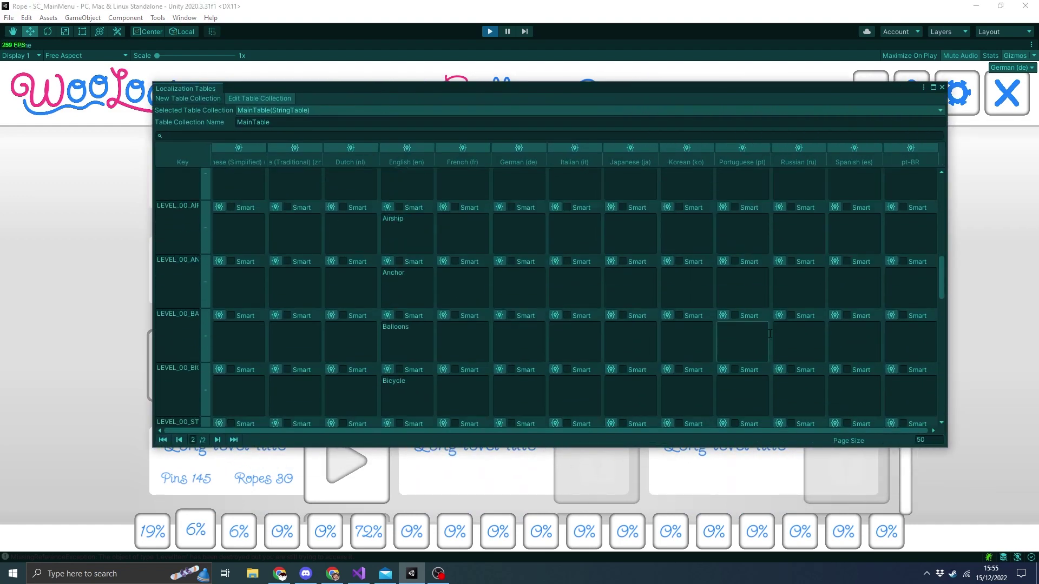
scroll(754, 340, down, 10)
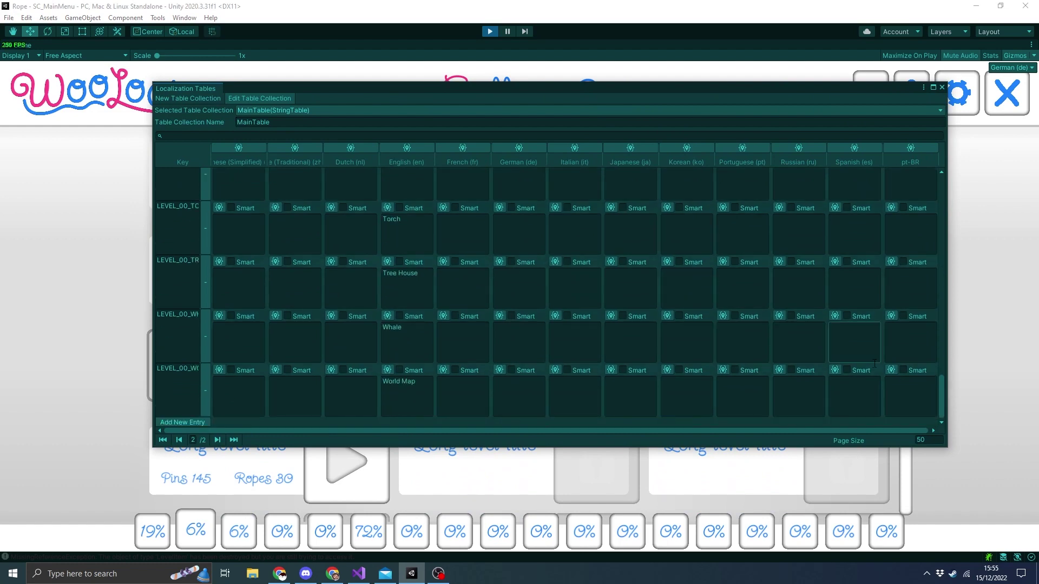
drag(940, 387, 948, 172)
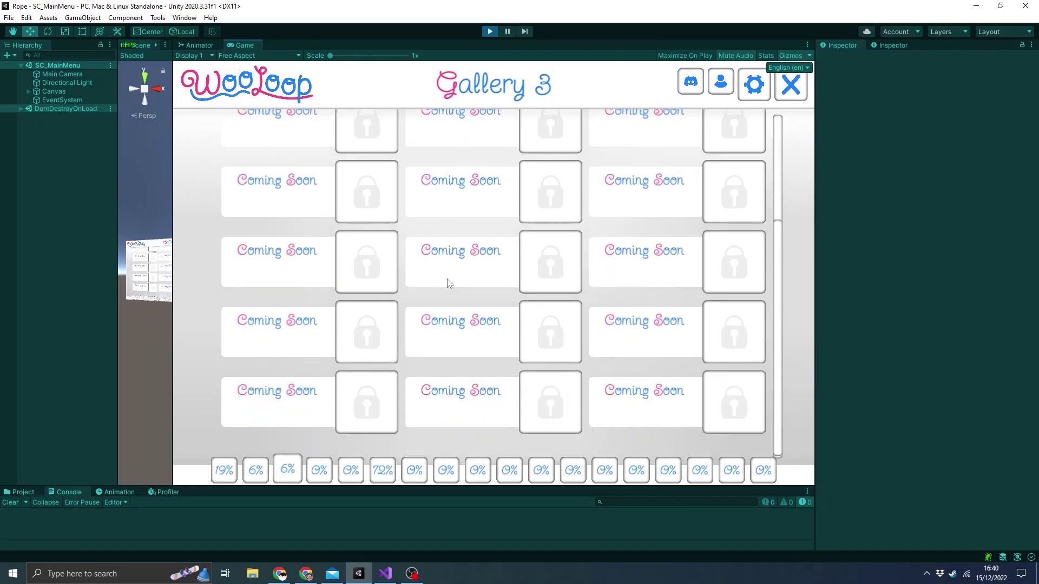
- Look through the English level names and locked levels in Gallery 3, and open Gallery 4
scroll(475, 272, up, 3)
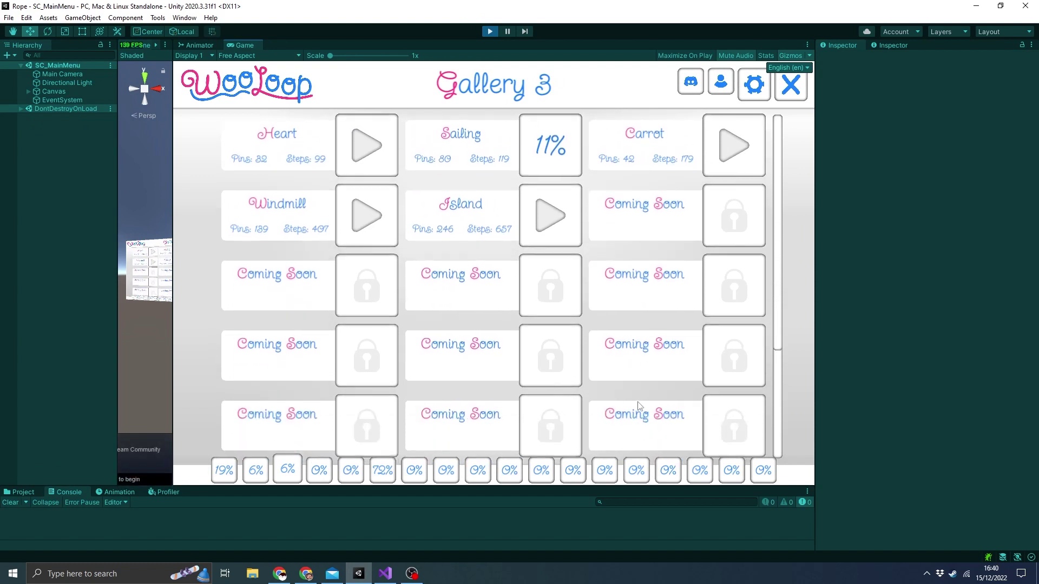
scroll(503, 279, down, 3)
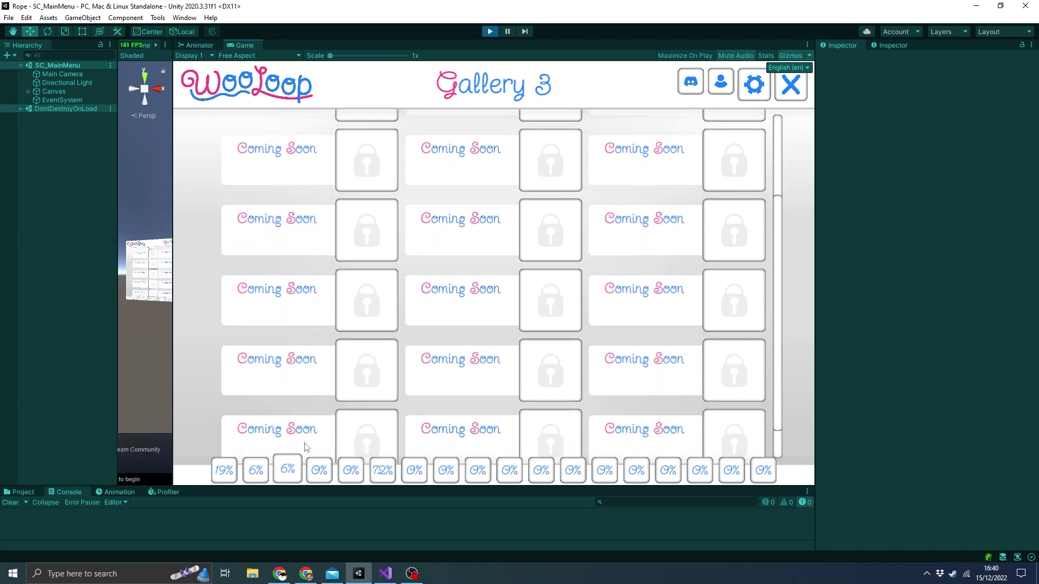
click(318, 470)
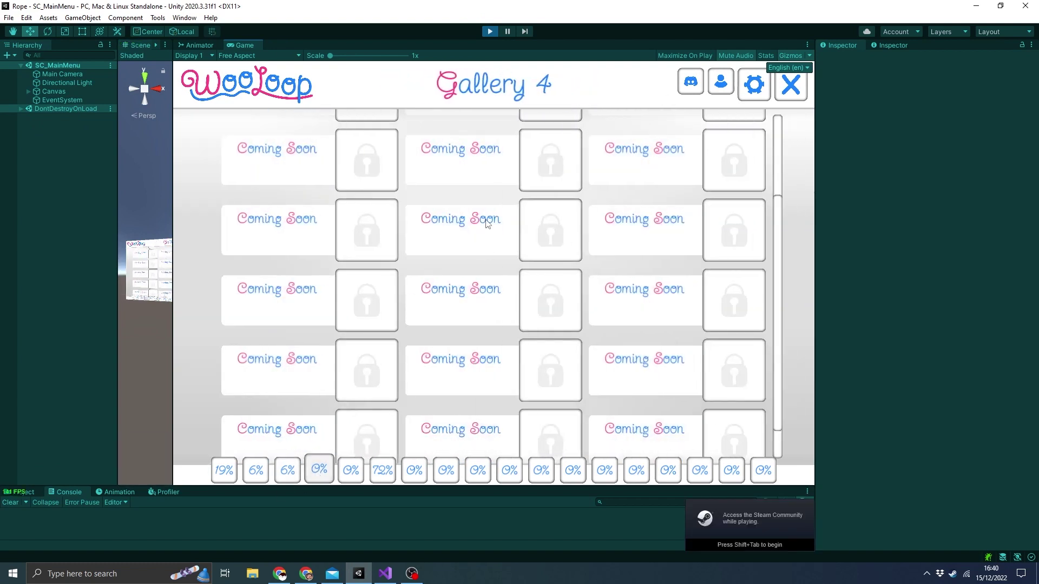
- Examine Gallery 4's level names, pin and step labels, and the locked levels below them
scroll(489, 238, up, 2)
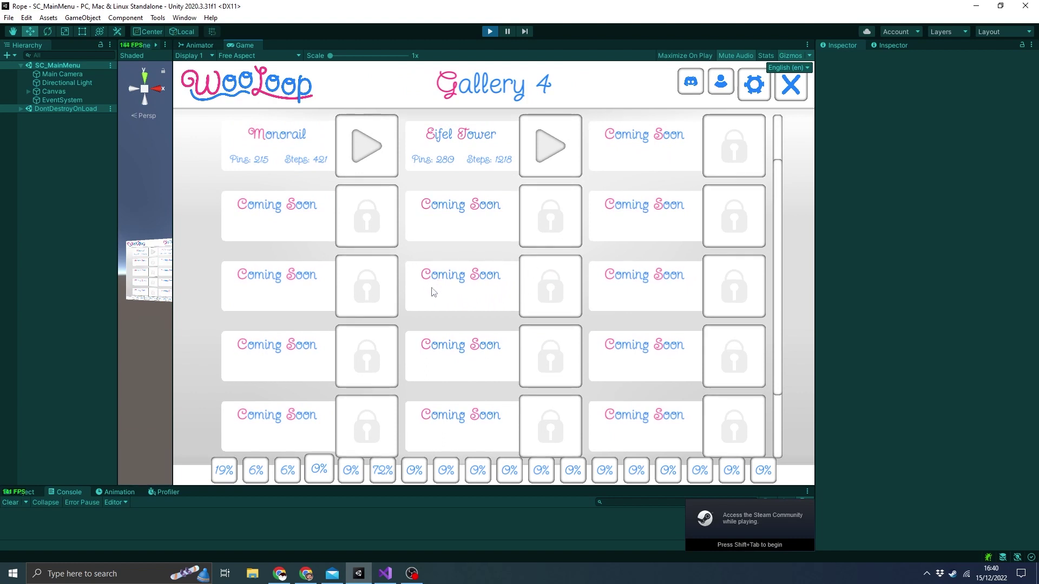
scroll(473, 255, up, 2)
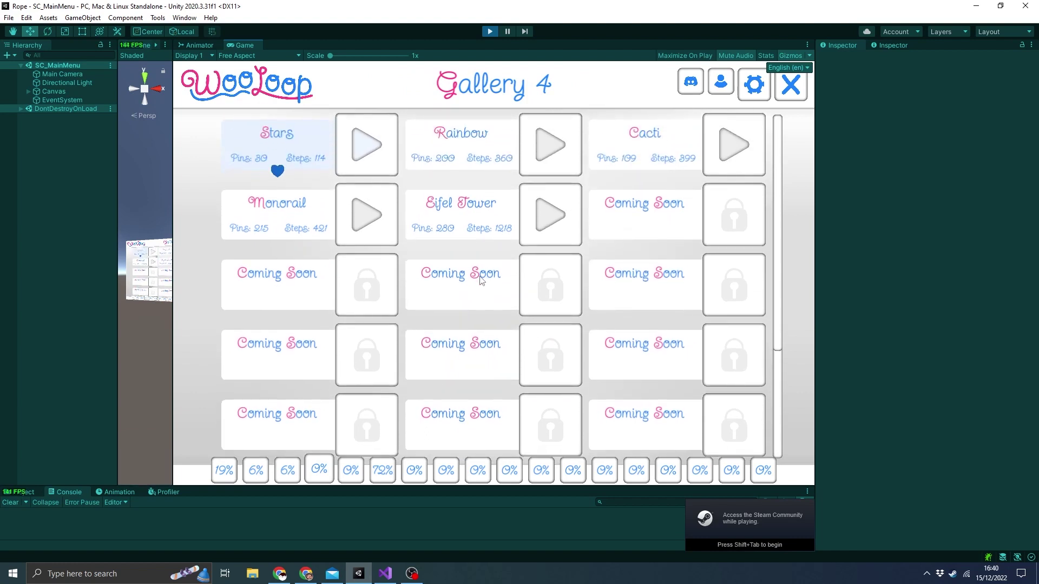
scroll(482, 297, down, 3)
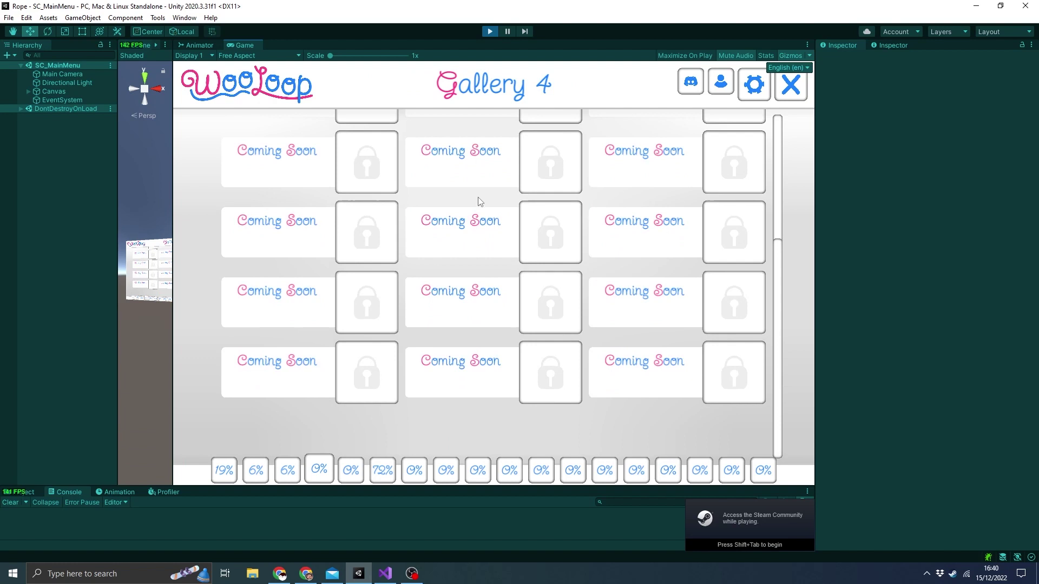
scroll(476, 296, up, 3)
scroll(656, 215, down, 3)
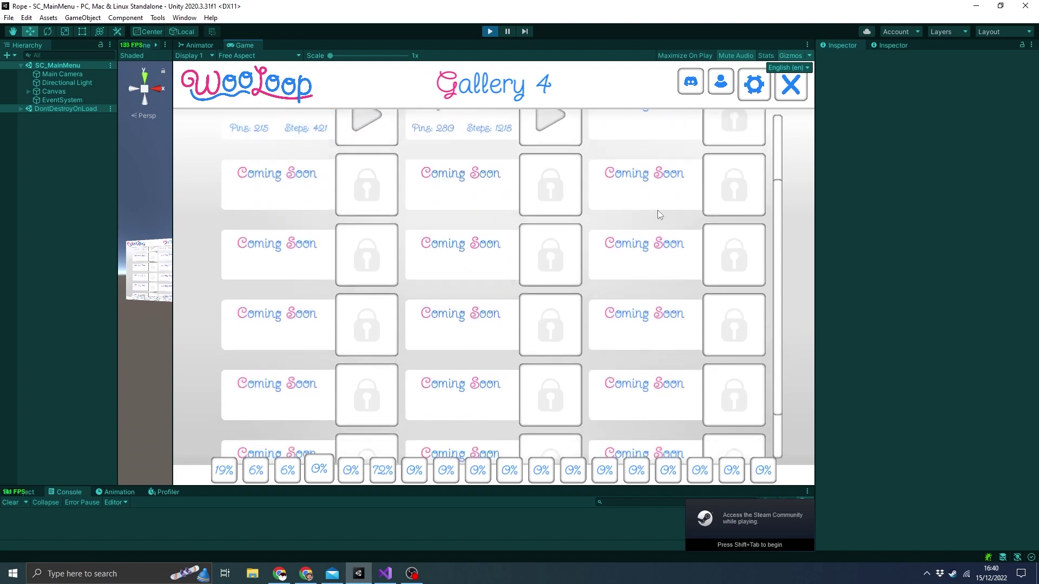
scroll(667, 278, up, 3)
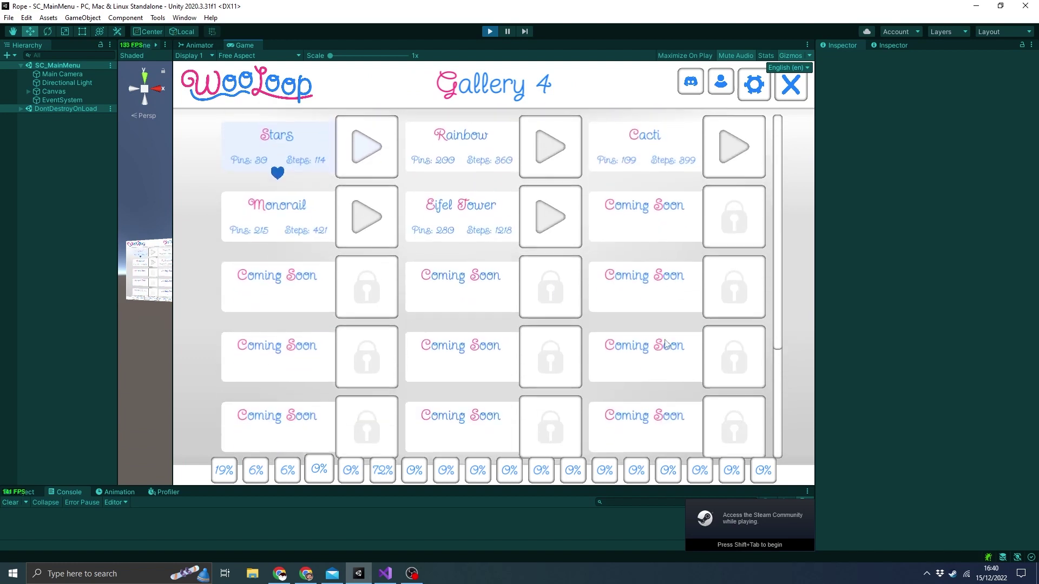
- Open Gallery 2, look through its English level names, and go to Gallery 3
click(256, 470)
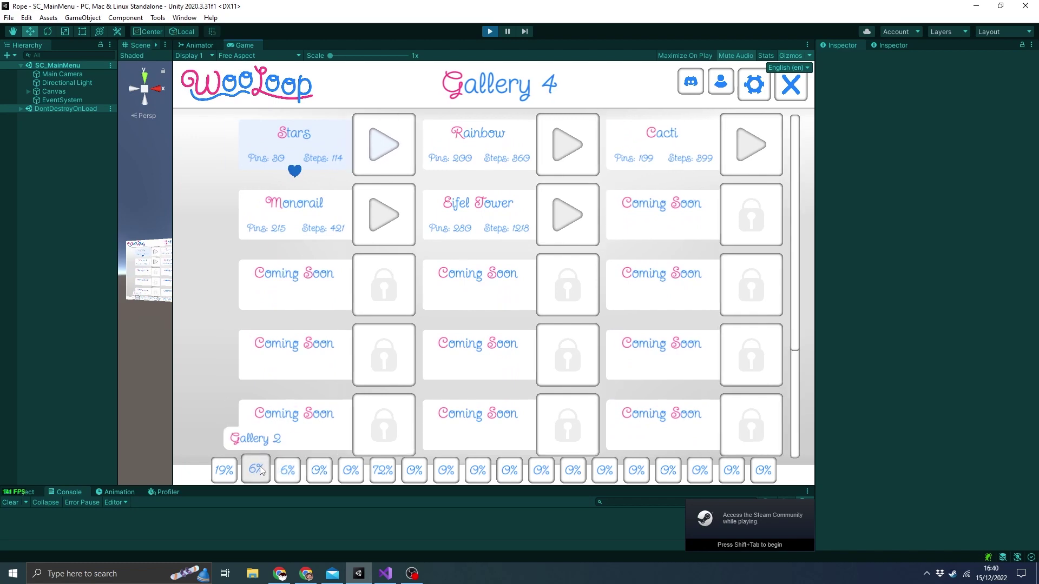
scroll(498, 377, down, 3)
scroll(541, 373, up, 3)
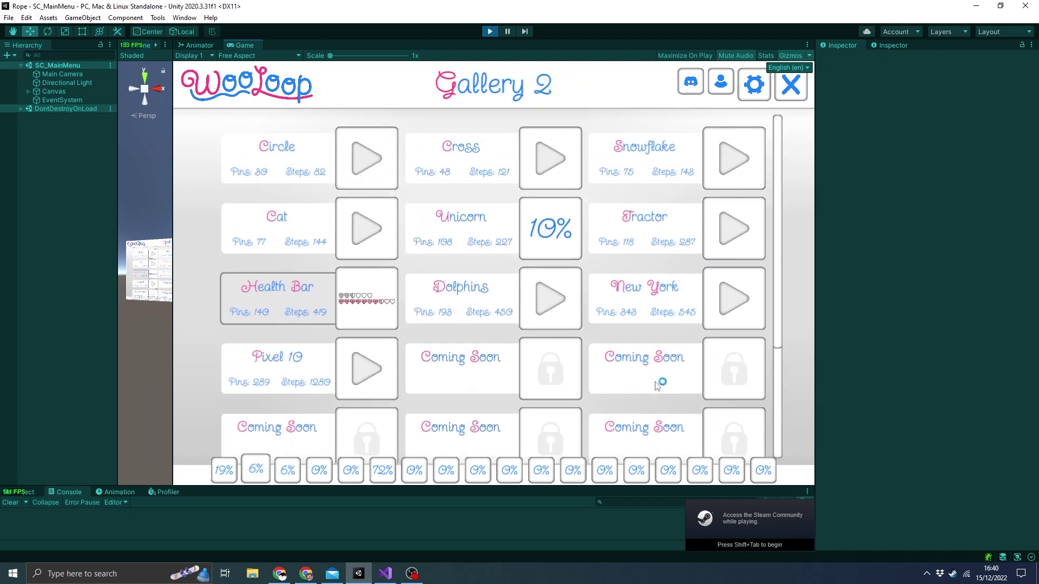
scroll(511, 355, down, 2)
click(287, 470)
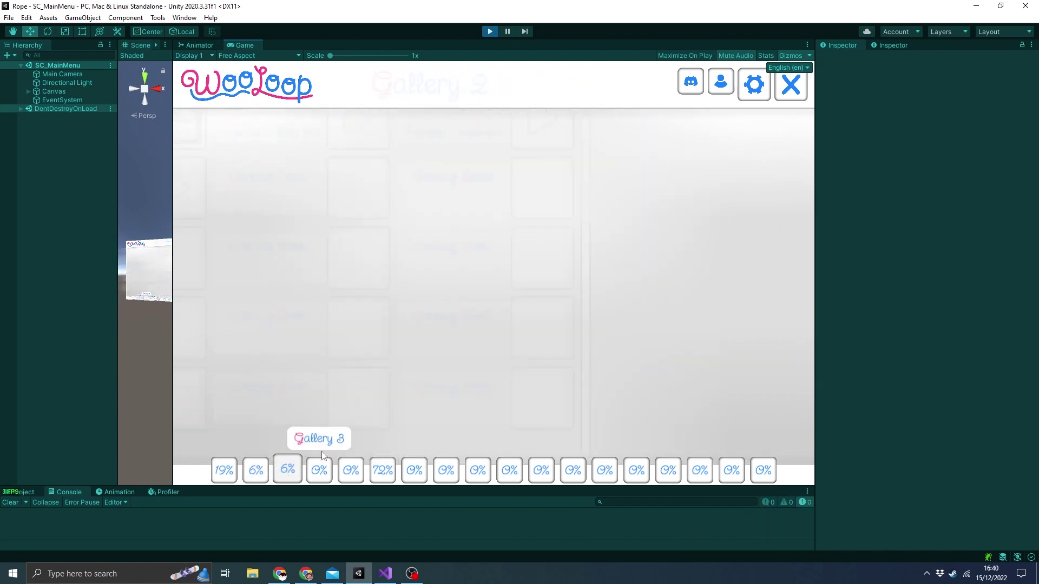
- Set the language option in the accessibility section of the game settings to 中國人
click(754, 84)
click(484, 133)
scroll(333, 409, down, 3)
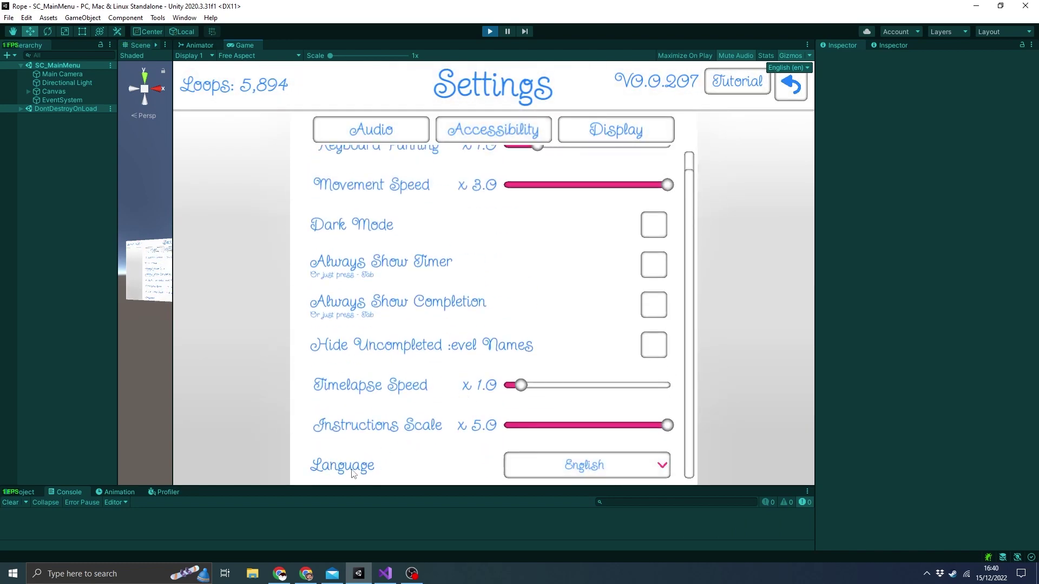
click(586, 465)
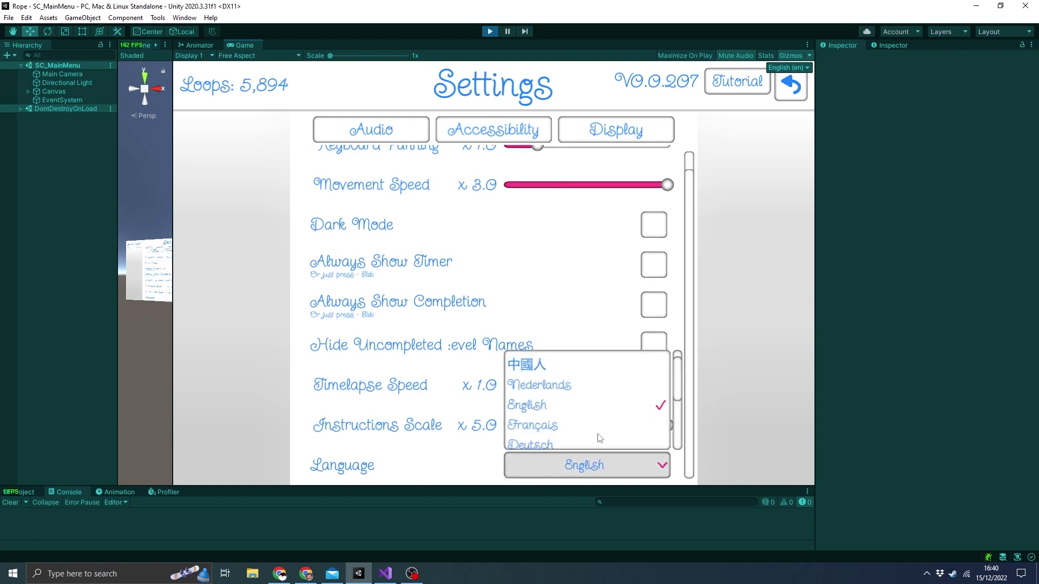
scroll(680, 394, down, 1)
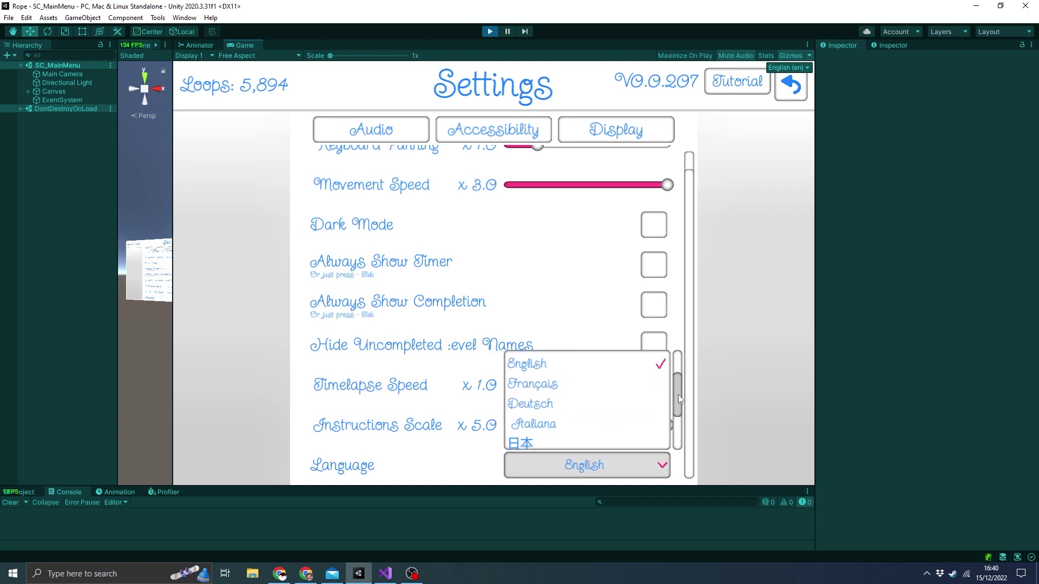
mouse_move(679, 404)
mouse_down()
mouse_move(678, 418)
mouse_move(679, 370)
mouse_move(677, 417)
mouse_move(675, 397)
mouse_up()
click(548, 383)
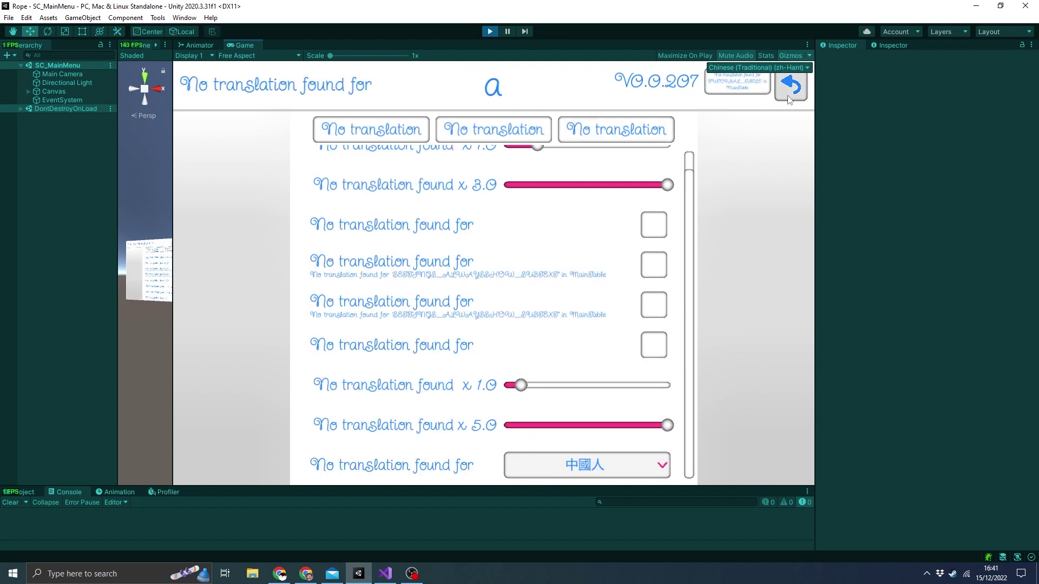
- Check the Chinese labels in the settings and in Gallery 3, and open Gallery 2 and Gallery 1
scroll(411, 297, up, 2)
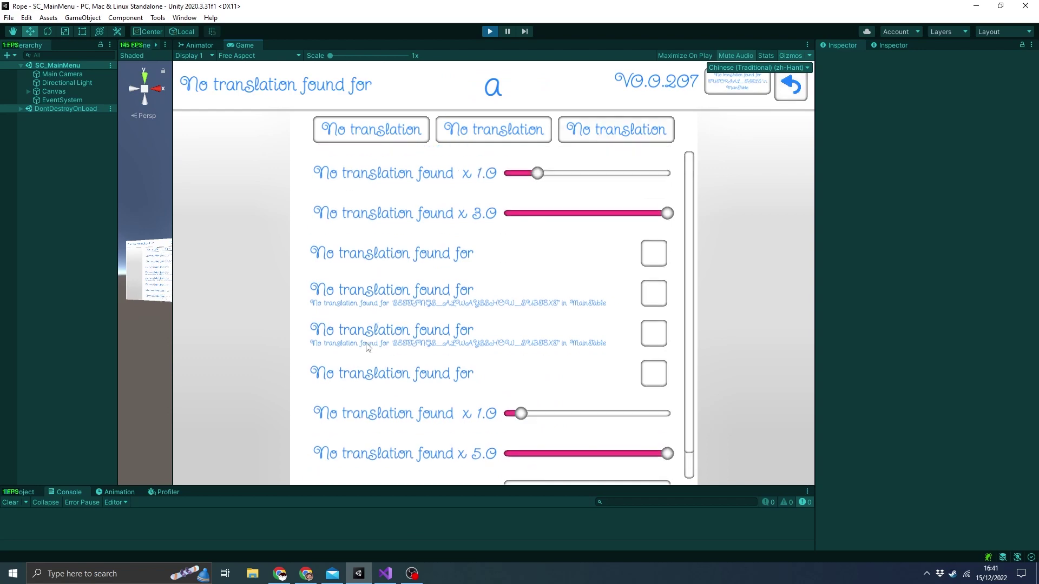
click(791, 90)
scroll(649, 232, down, 3)
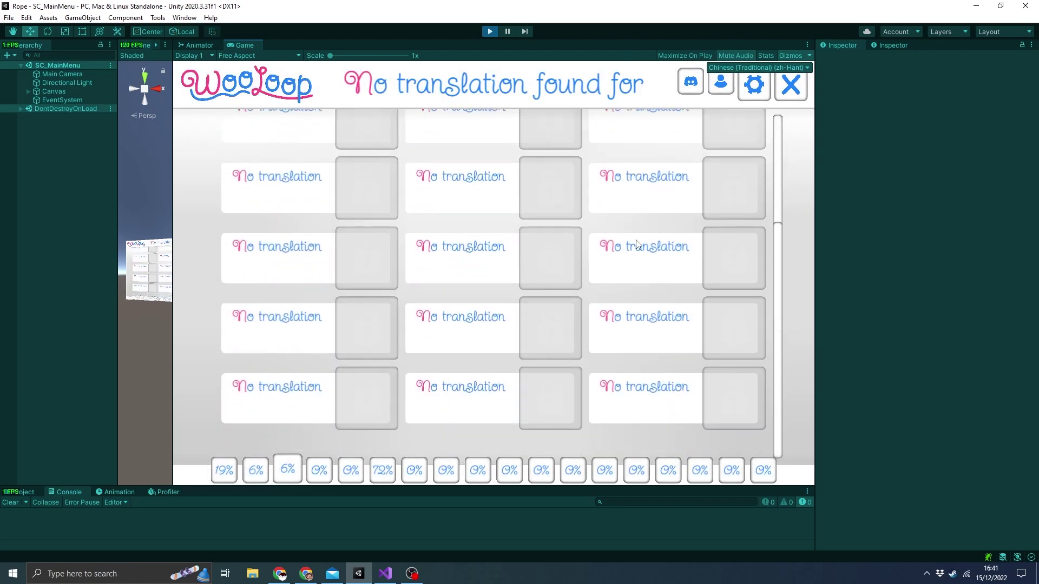
scroll(636, 236, up, 3)
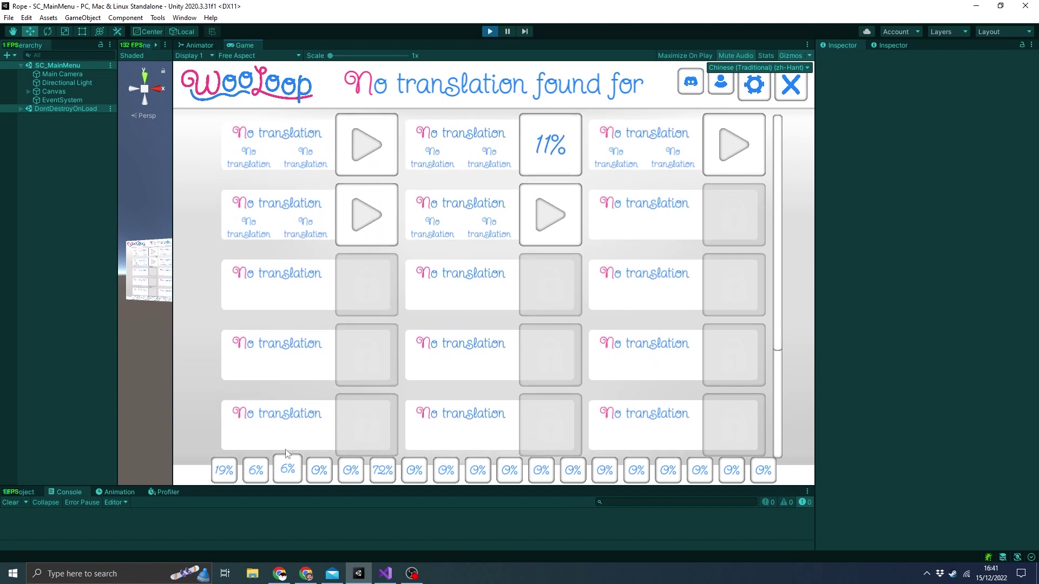
click(257, 468)
click(224, 471)
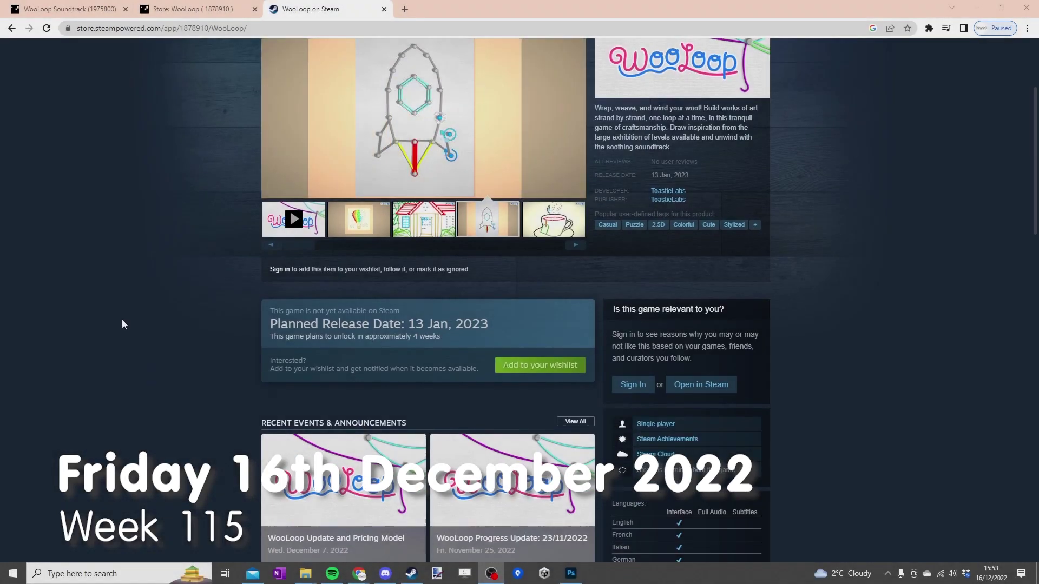
- Browse the screenshots on WooLoop's Steam store page, ending on the teacup image
scroll(114, 303, up, 2)
scroll(114, 303, up, 1)
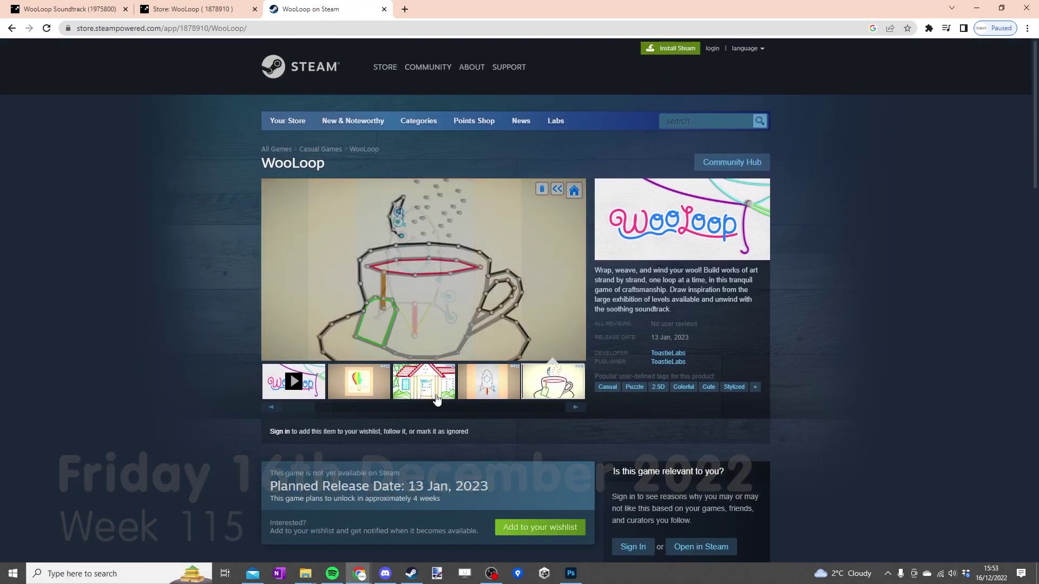
click(349, 397)
drag(332, 408, 535, 407)
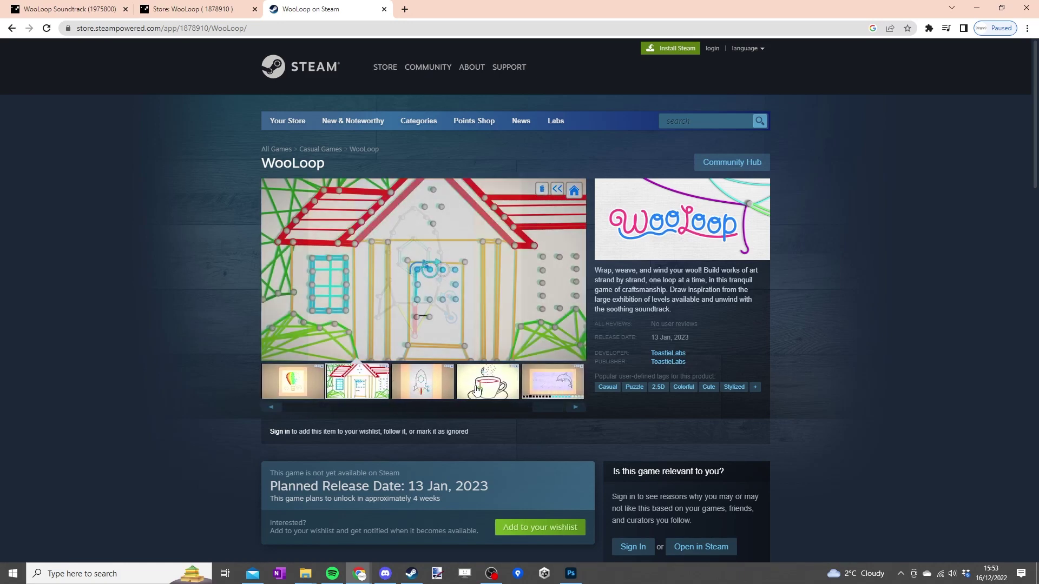
click(479, 390)
click(546, 386)
click(494, 395)
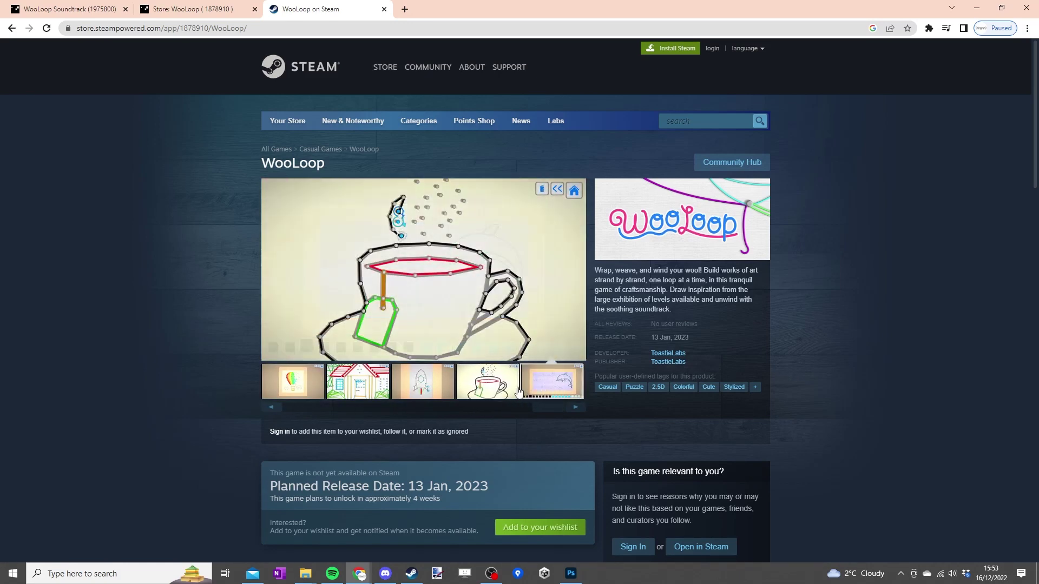
click(522, 392)
click(482, 380)
- Look through the store page's release date, announcements, game description and system requirements
scroll(186, 322, down, 2)
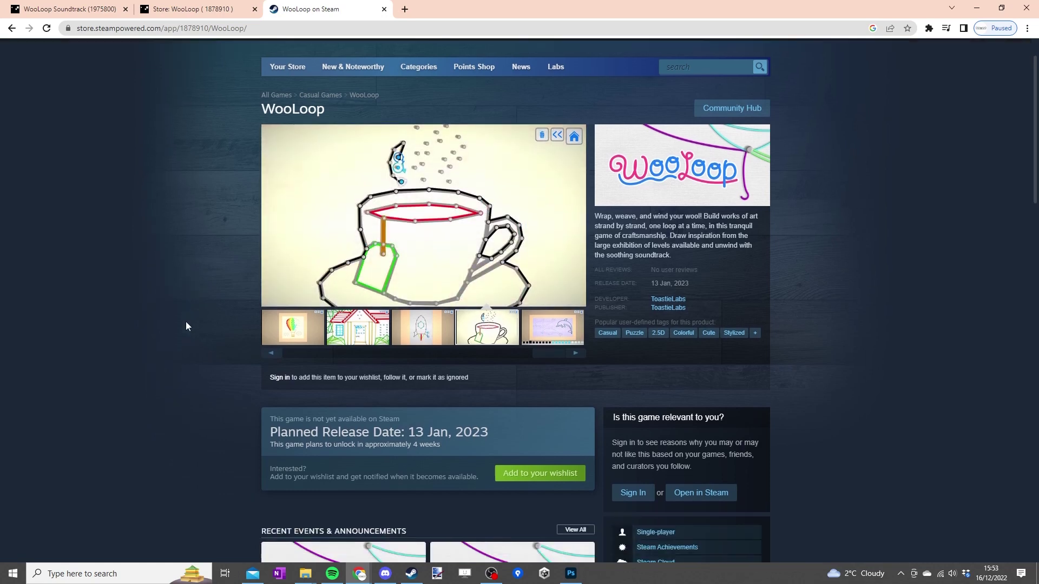
scroll(163, 308, down, 3)
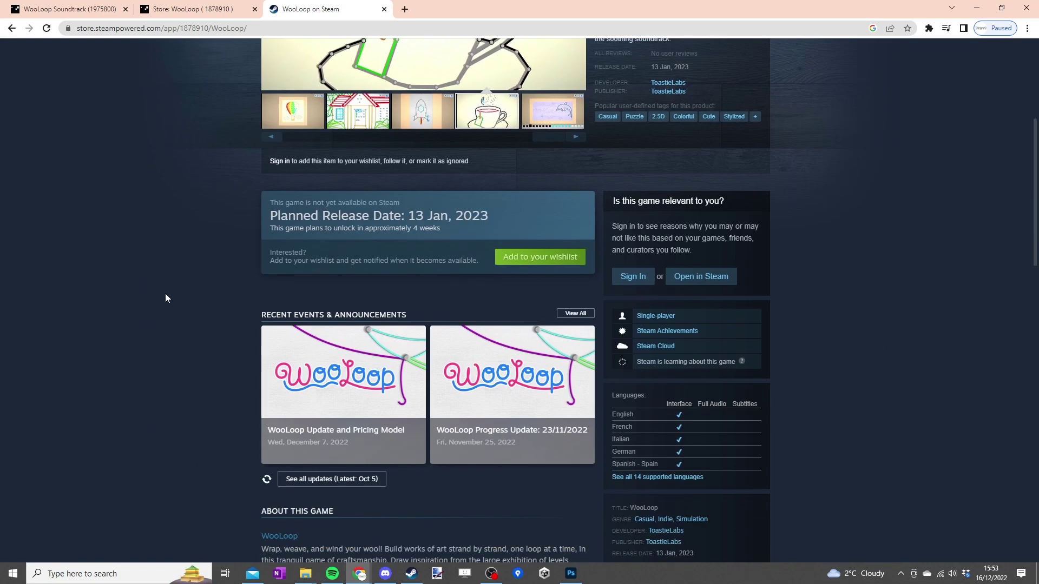
scroll(274, 271, down, 10)
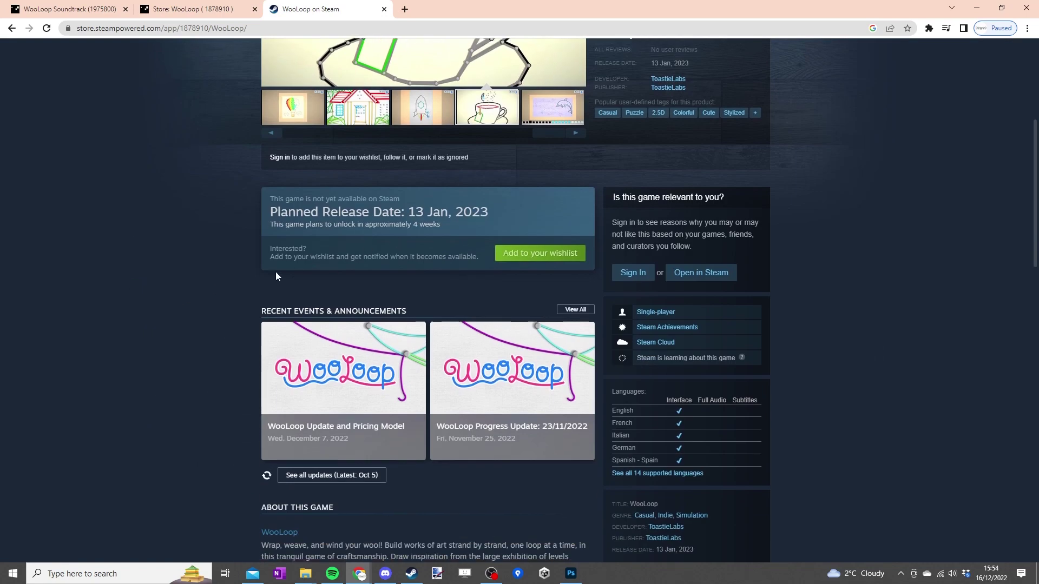
click(565, 357)
scroll(410, 338, down, 4)
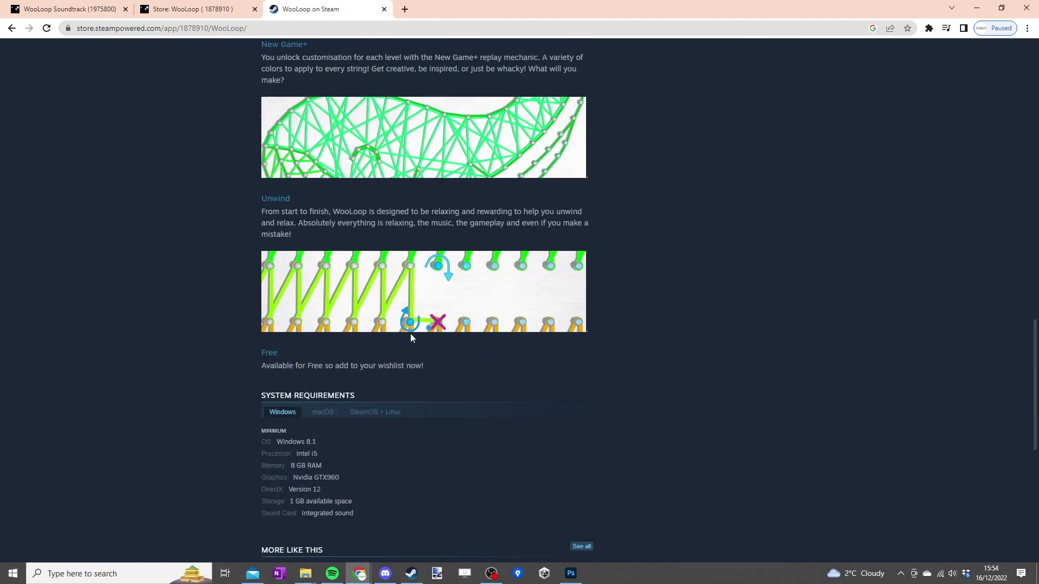
scroll(408, 350, up, 5)
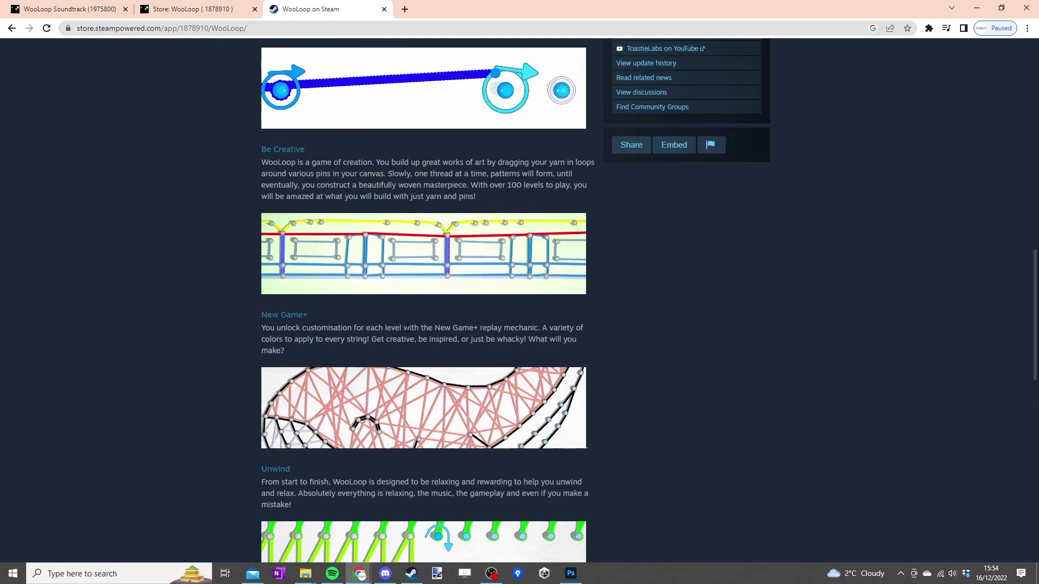
scroll(437, 293, up, 1)
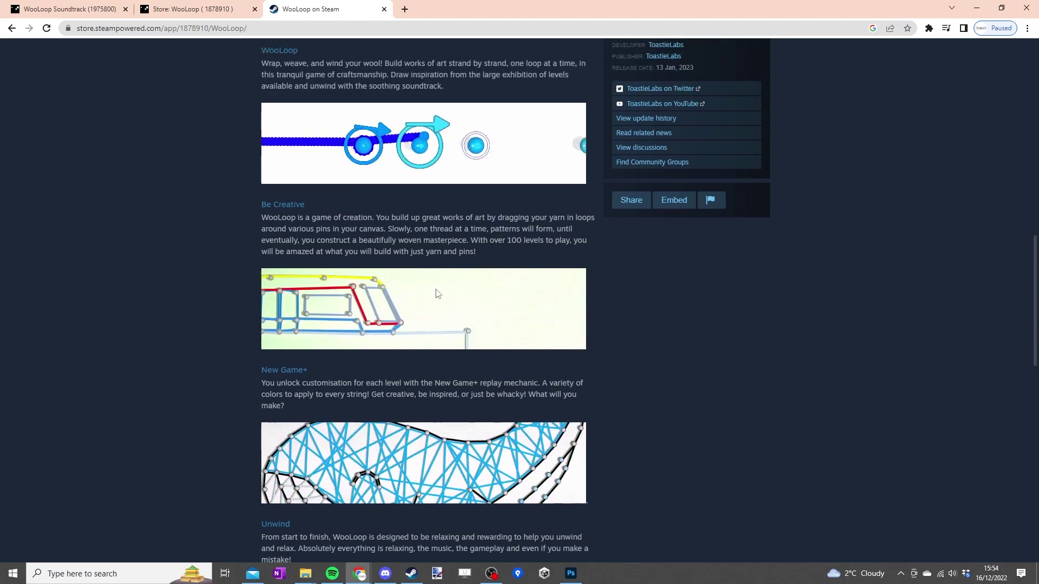
- Switch to Photoshop and check the WooLoop Soundtrack artwork in the header and small capsule images
scroll(438, 293, up, 2)
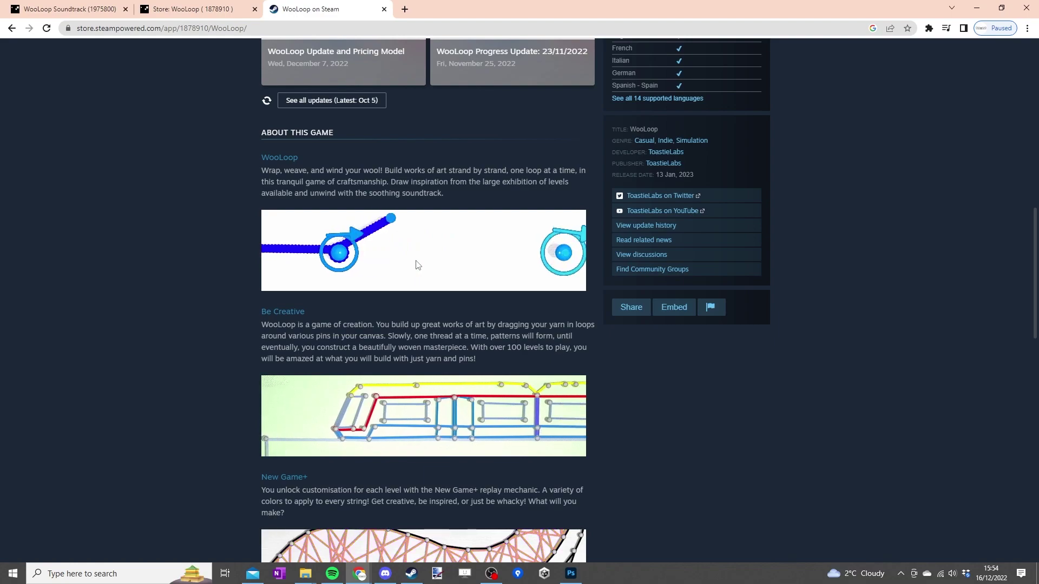
key(alt+Tab)
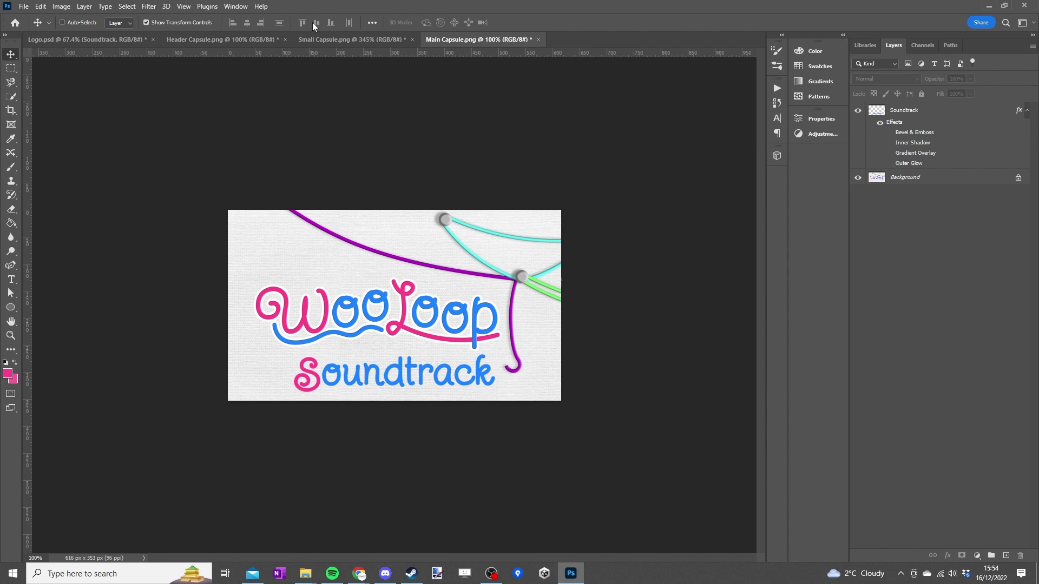
click(198, 42)
click(351, 40)
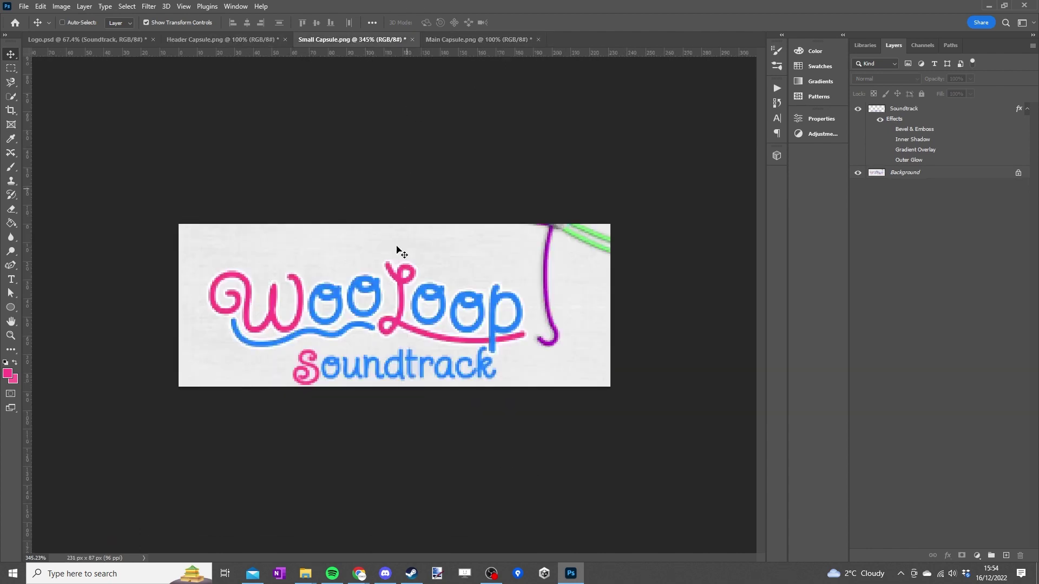
- Switch to the running WooLoop game and look through the levels in Gallery 1
mouse_move(357, 573)
click(387, 535)
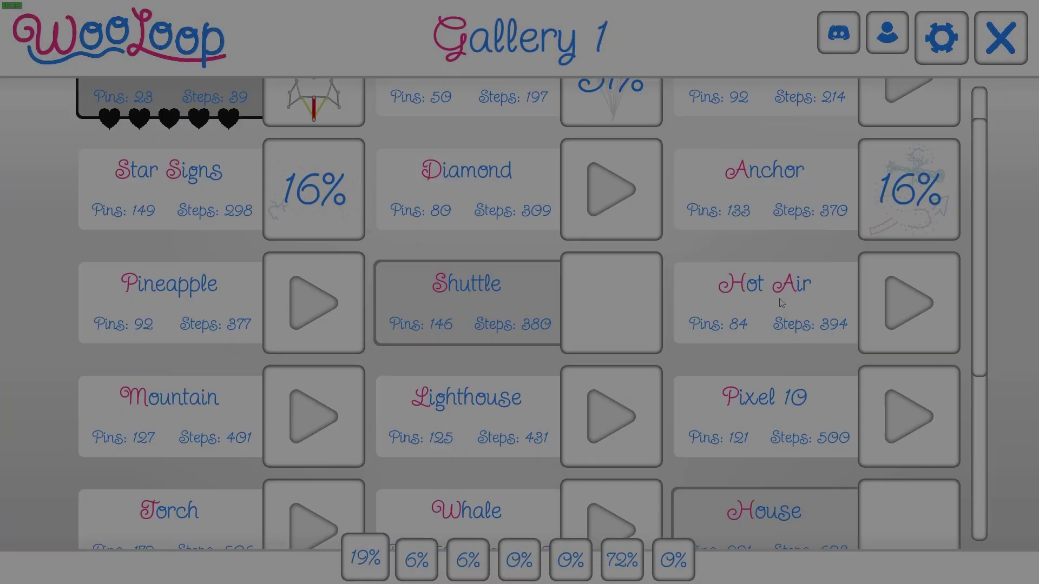
scroll(790, 287, down, 5)
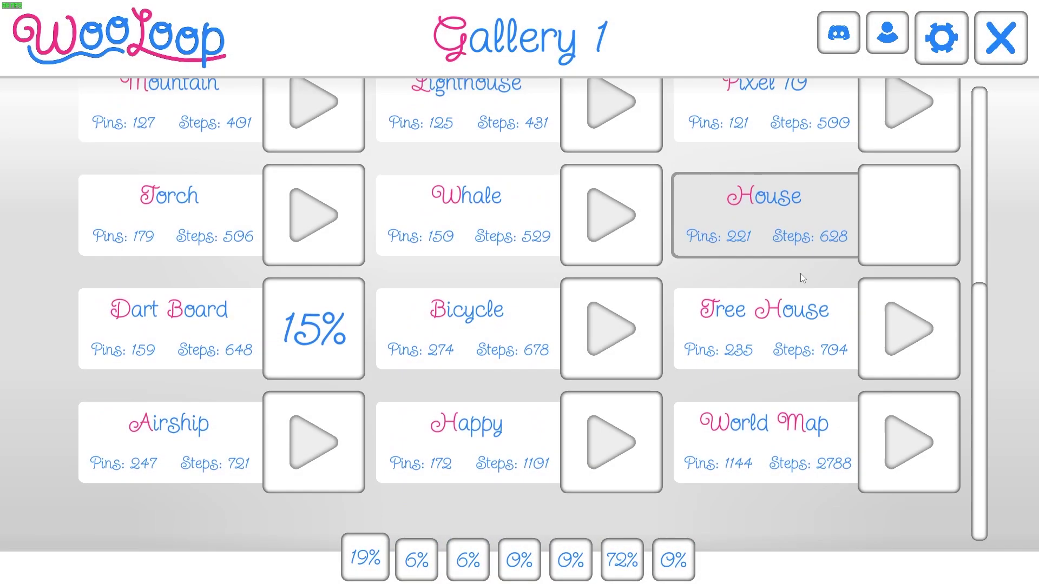
scroll(798, 298, up, 6)
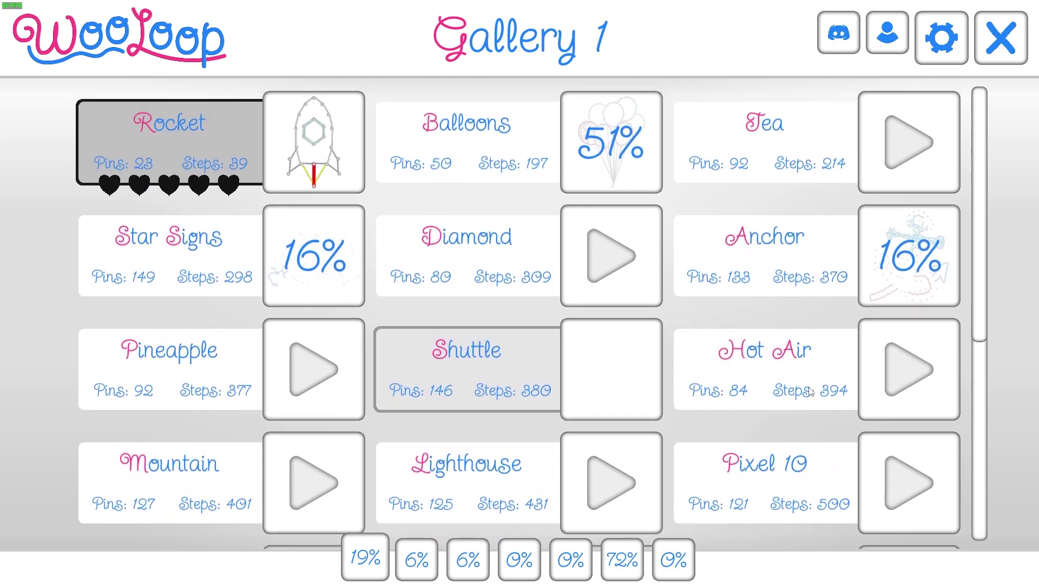
scroll(800, 438, up, 2)
scroll(799, 464, down, 2)
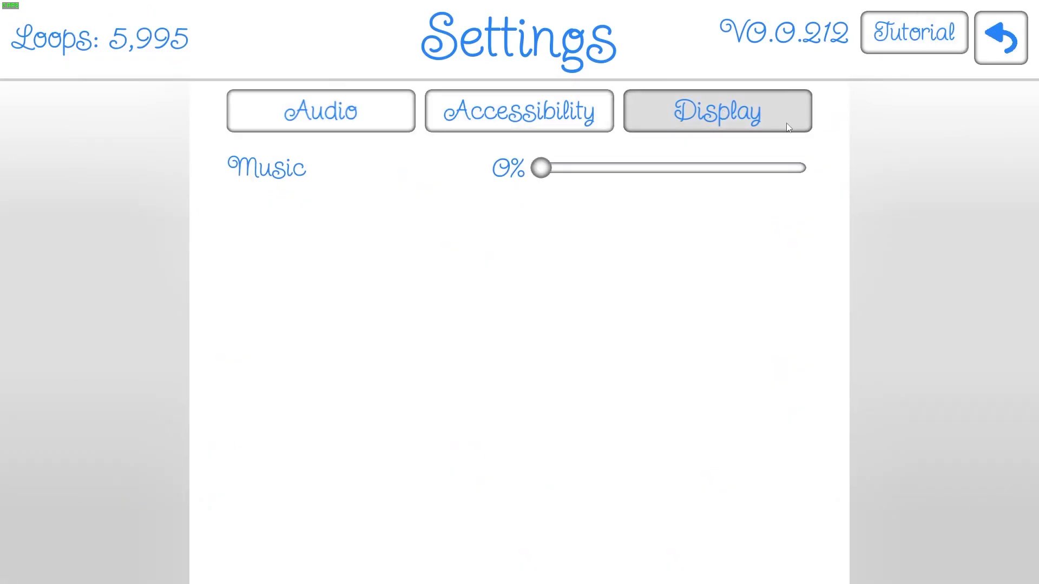
- Try the Nederlands and 中國人 language options in the accessibility section of the game settings
scroll(591, 458, down, 2)
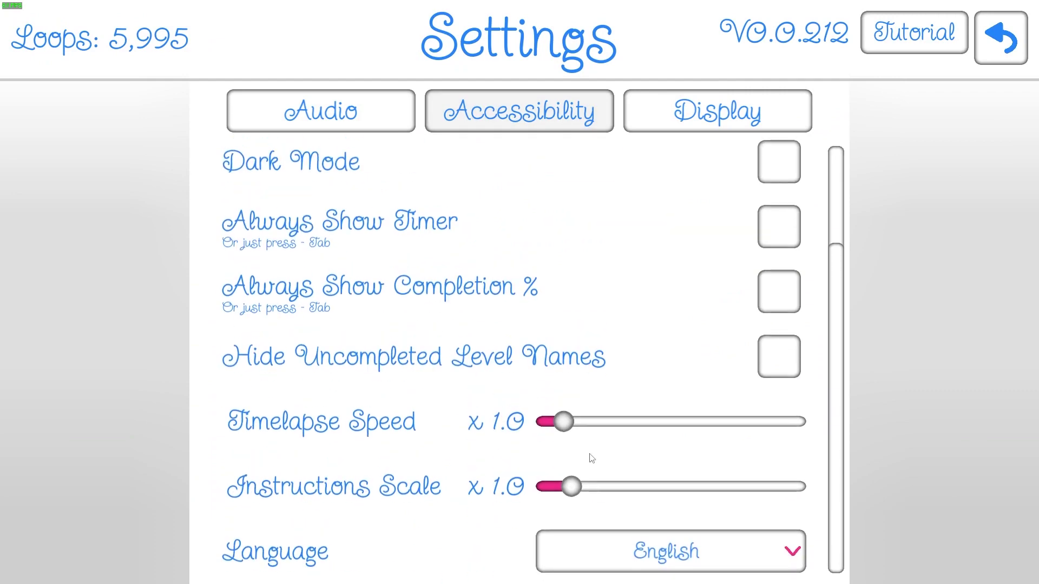
click(651, 545)
click(636, 454)
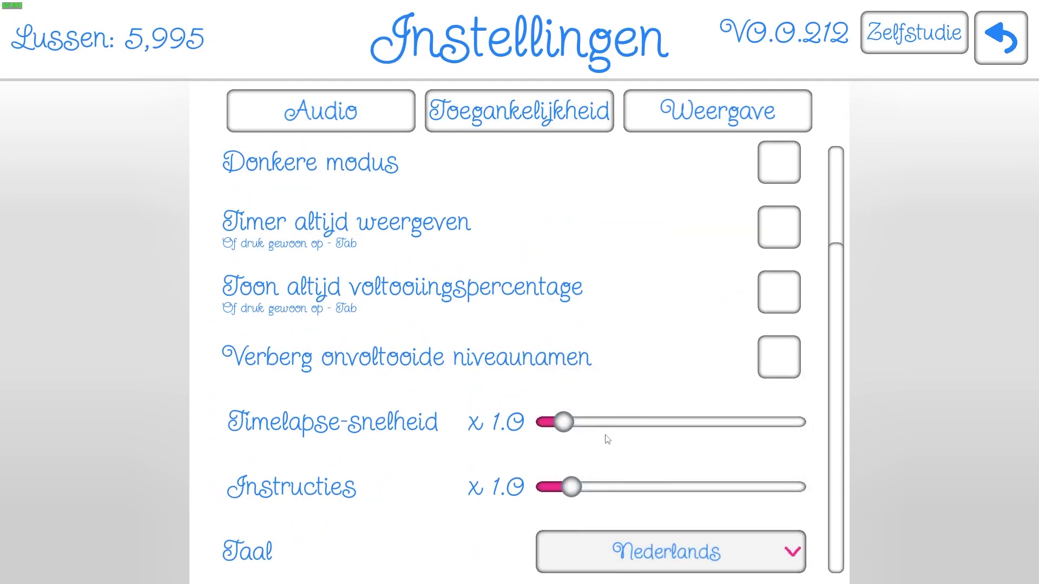
click(641, 553)
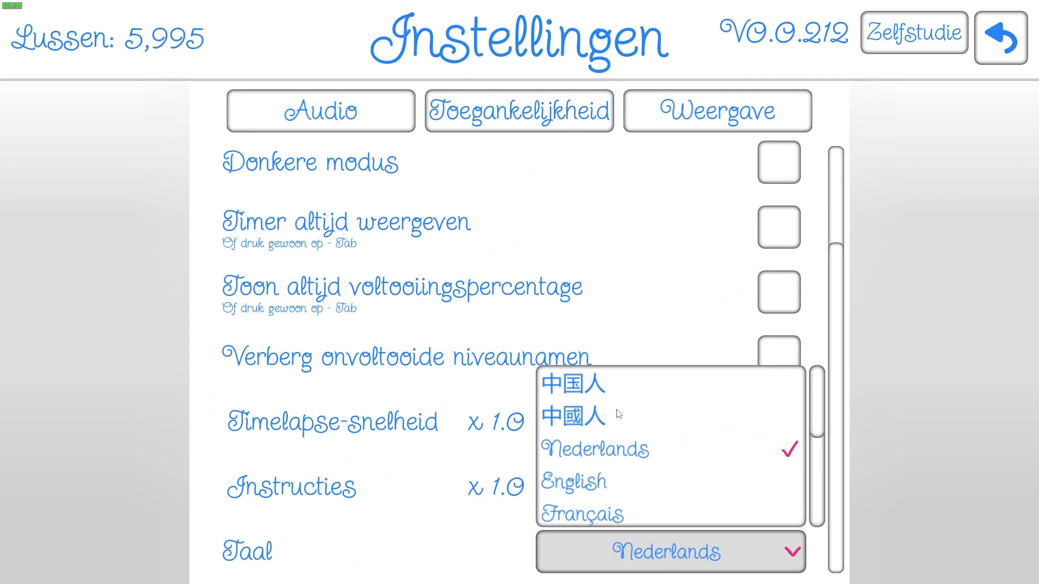
click(614, 412)
- Set the game language to English and leave the settings
click(660, 561)
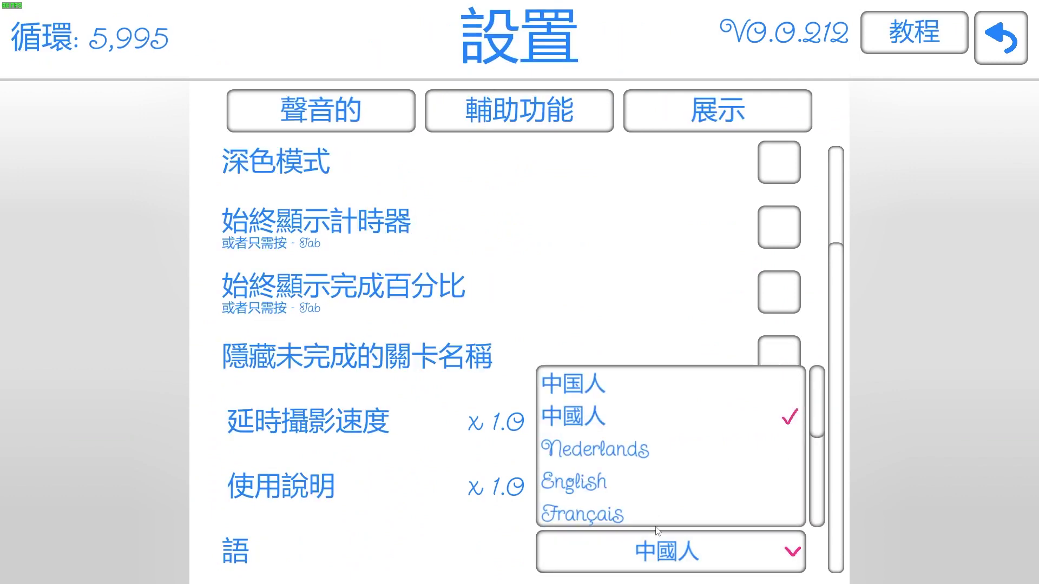
click(649, 484)
click(993, 46)
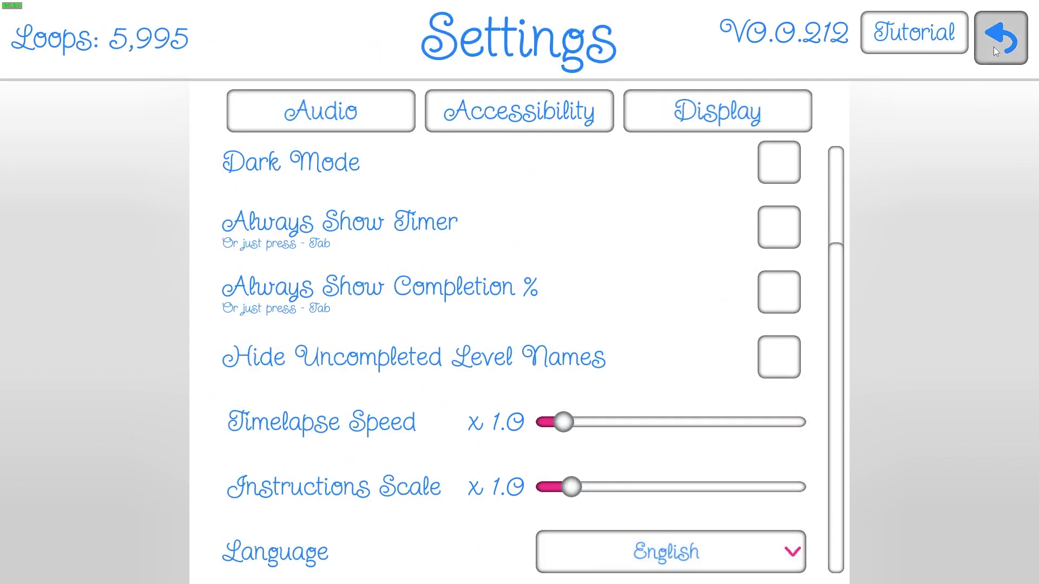
- Look through the whole Gallery 1 level list, from Rocket to World Map and back
scroll(799, 298, up, 2)
scroll(801, 303, up, 2)
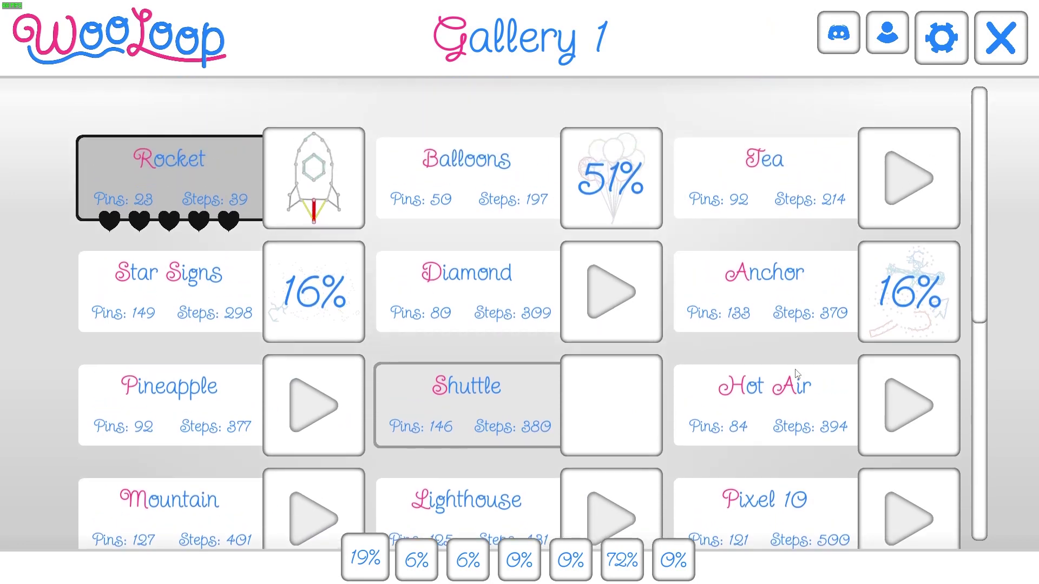
scroll(810, 492, down, 8)
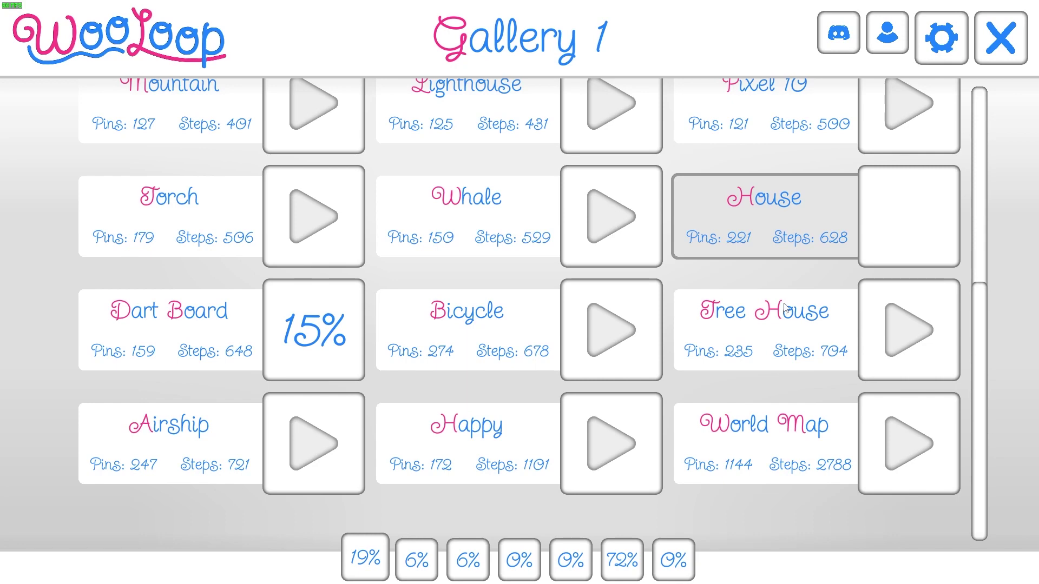
scroll(785, 307, up, 8)
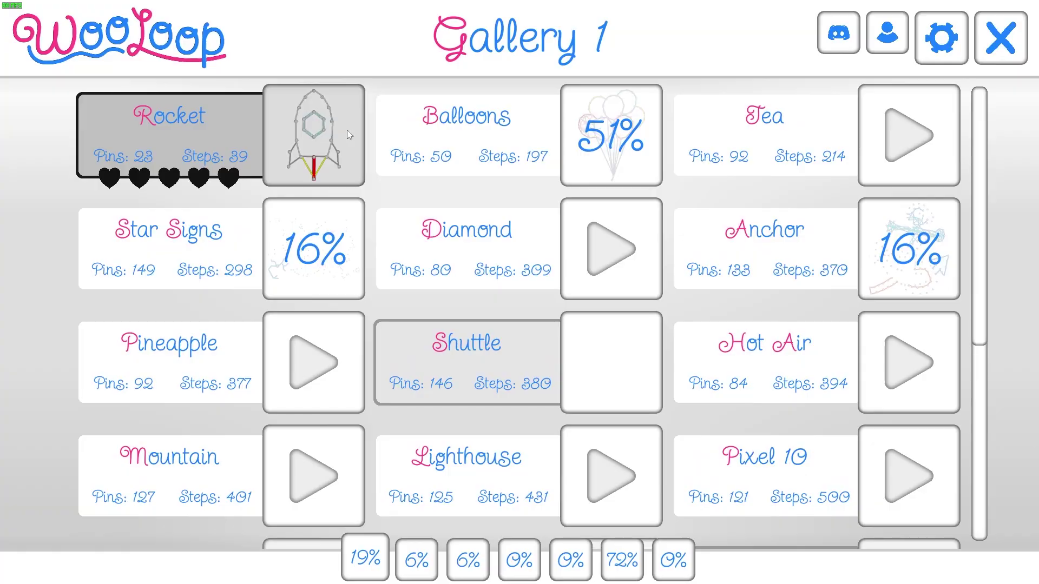
- Open the Rocket level and, back in Gallery 1, the Balloons level
click(349, 134)
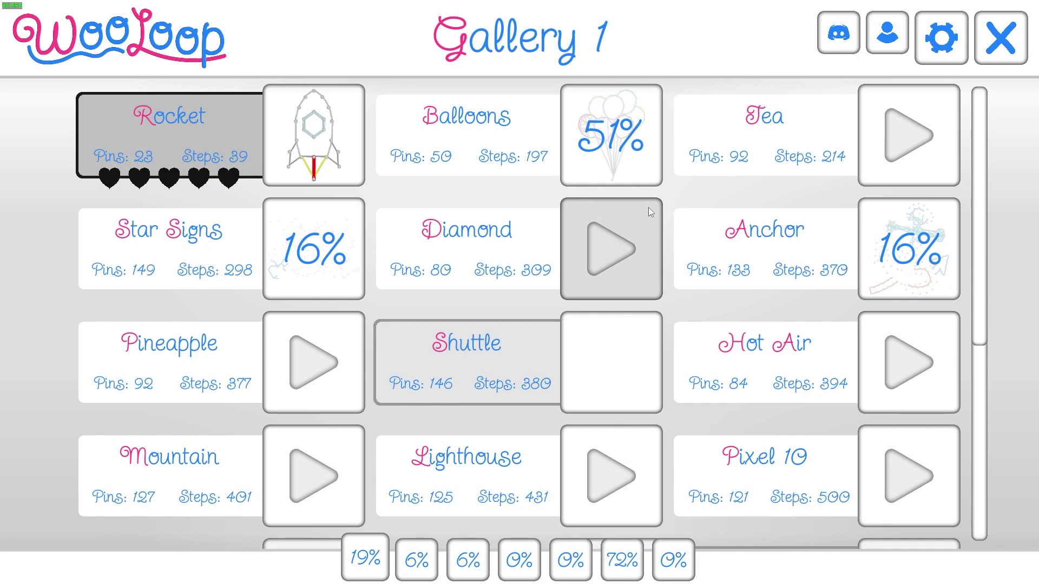
scroll(758, 254, down, 2)
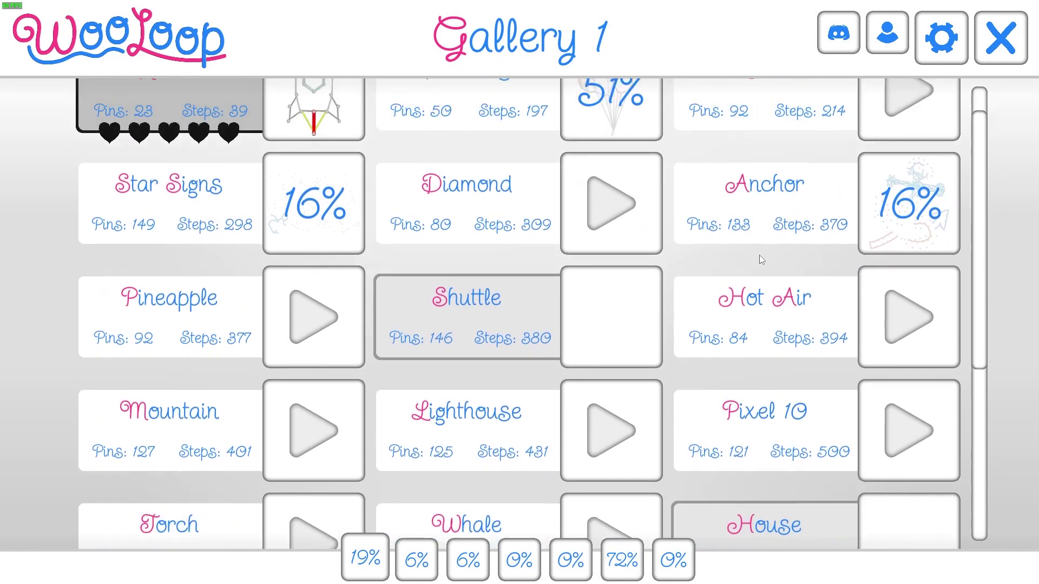
scroll(752, 259, up, 1)
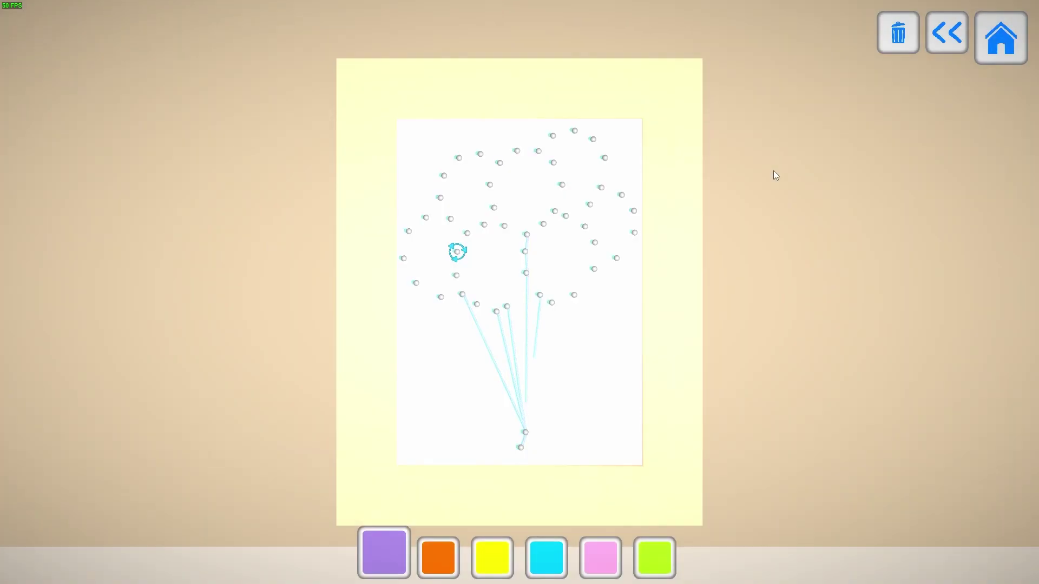